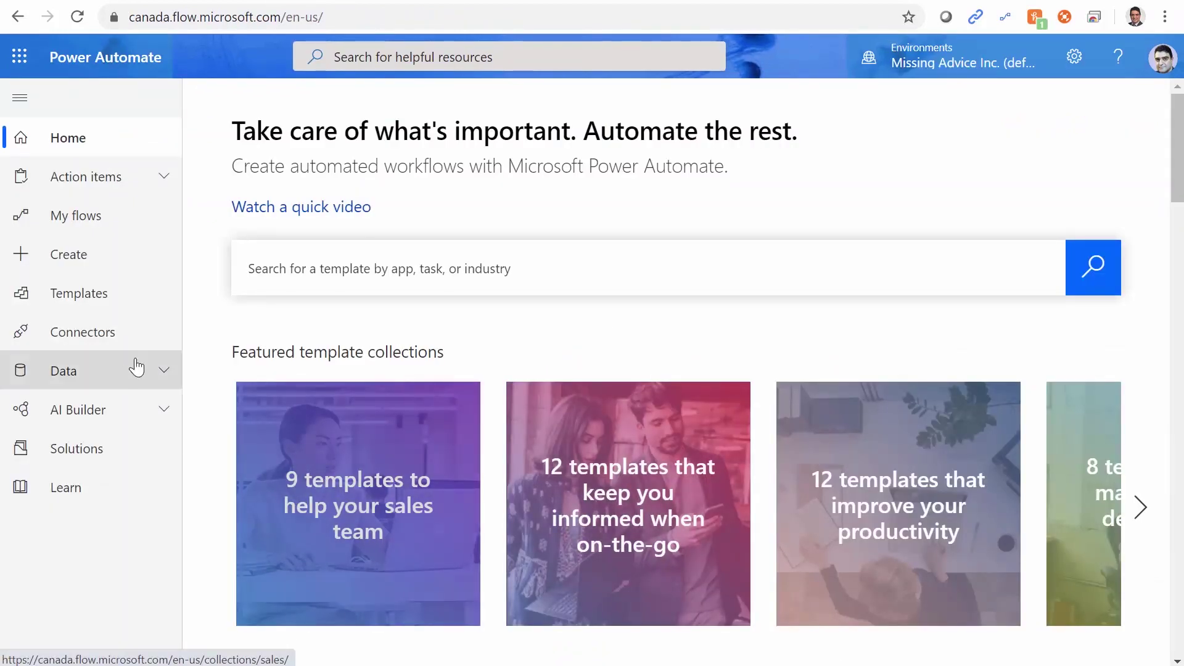
Create an instant flow named 'HTML Email Table Demo' using the 'Manually trigger a flow' trigger.
click(60, 259)
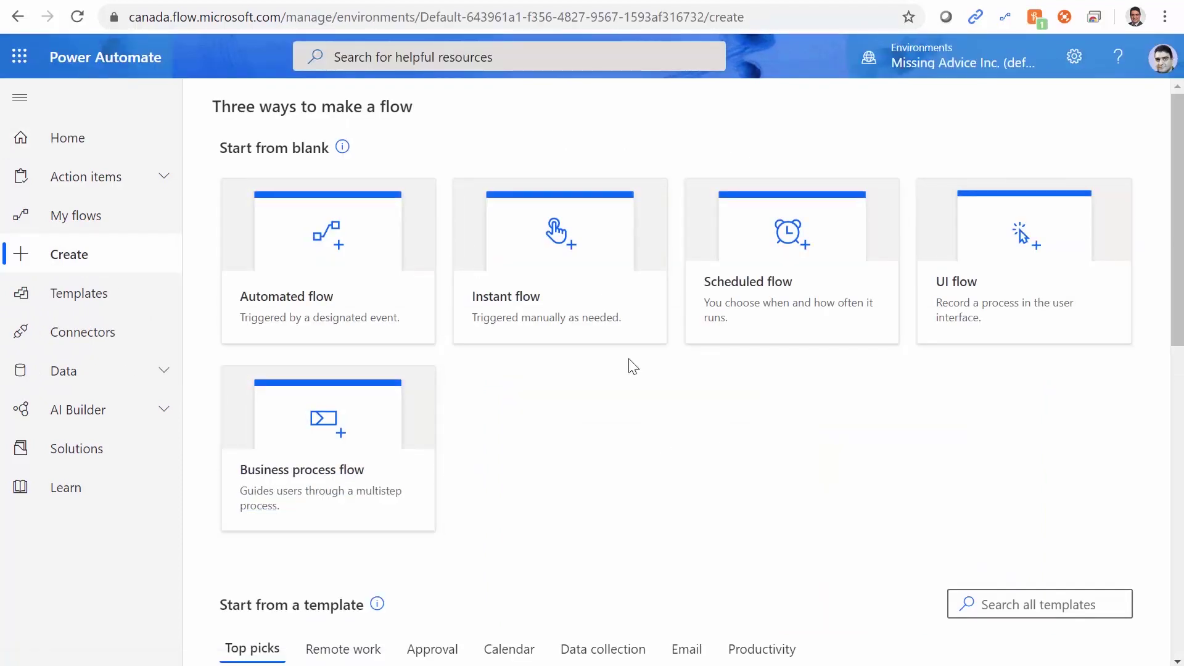
click(560, 258)
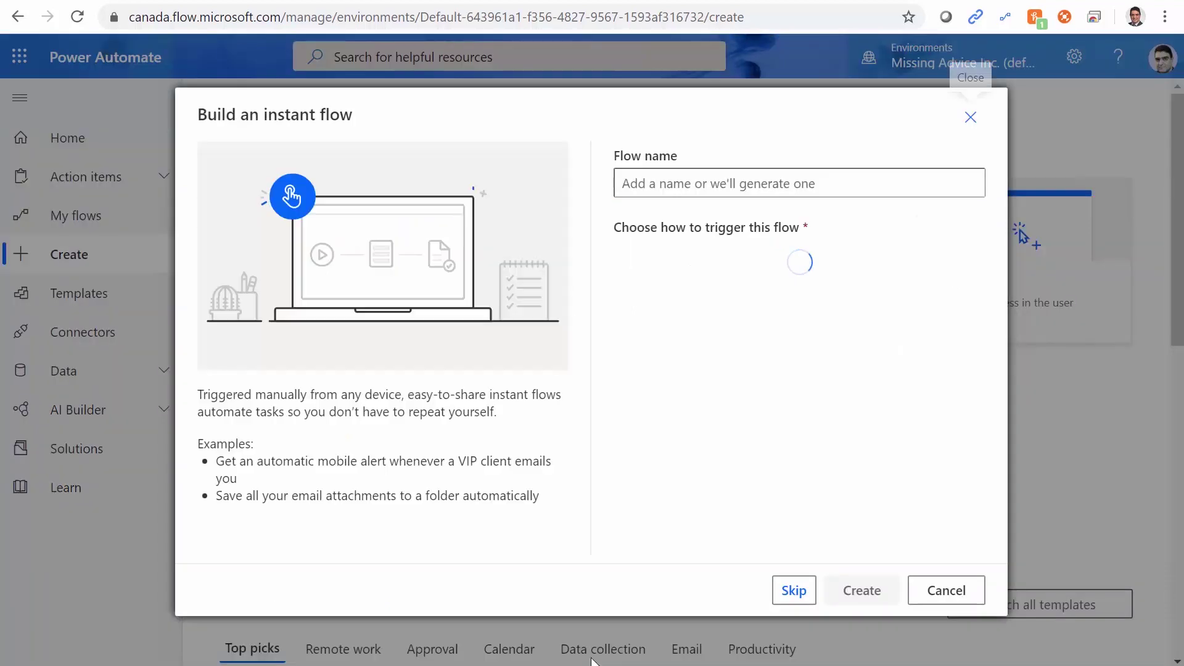
click(657, 186)
text(H)
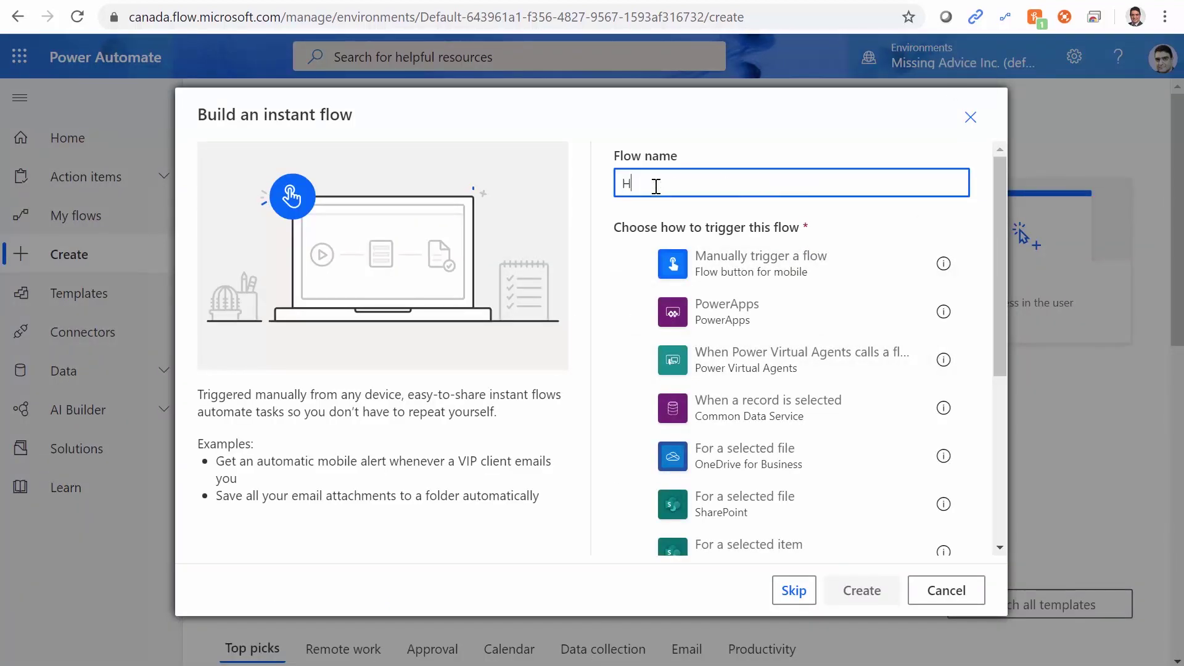
text(TML Email Table)
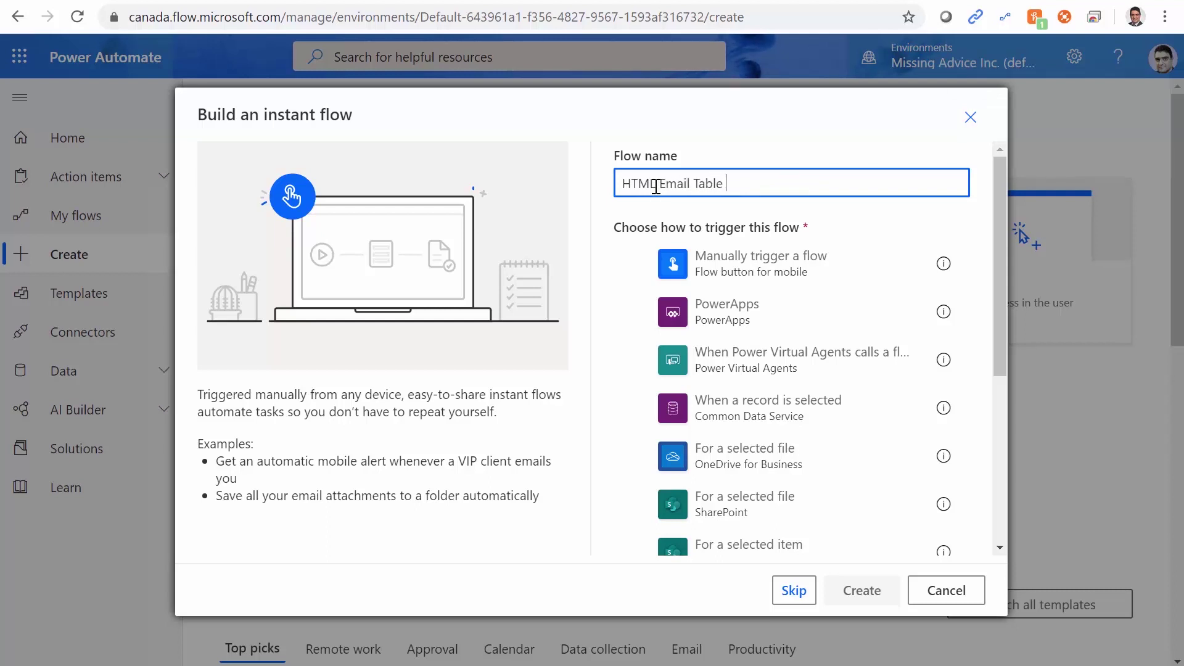
text( Demo)
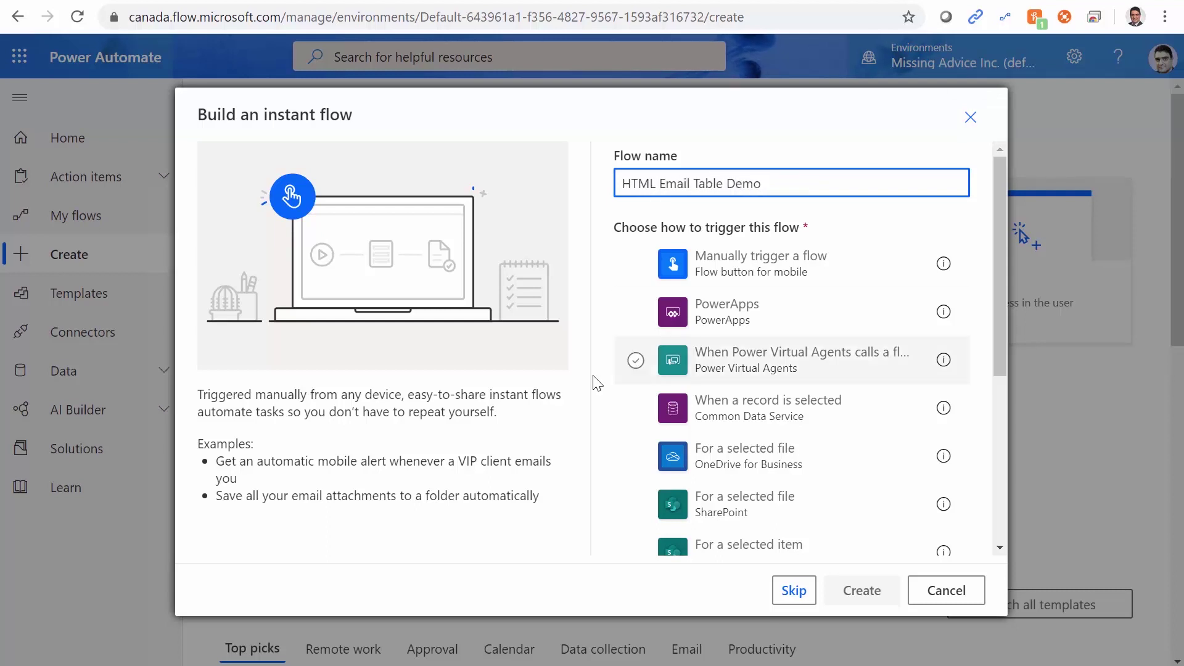
click(717, 270)
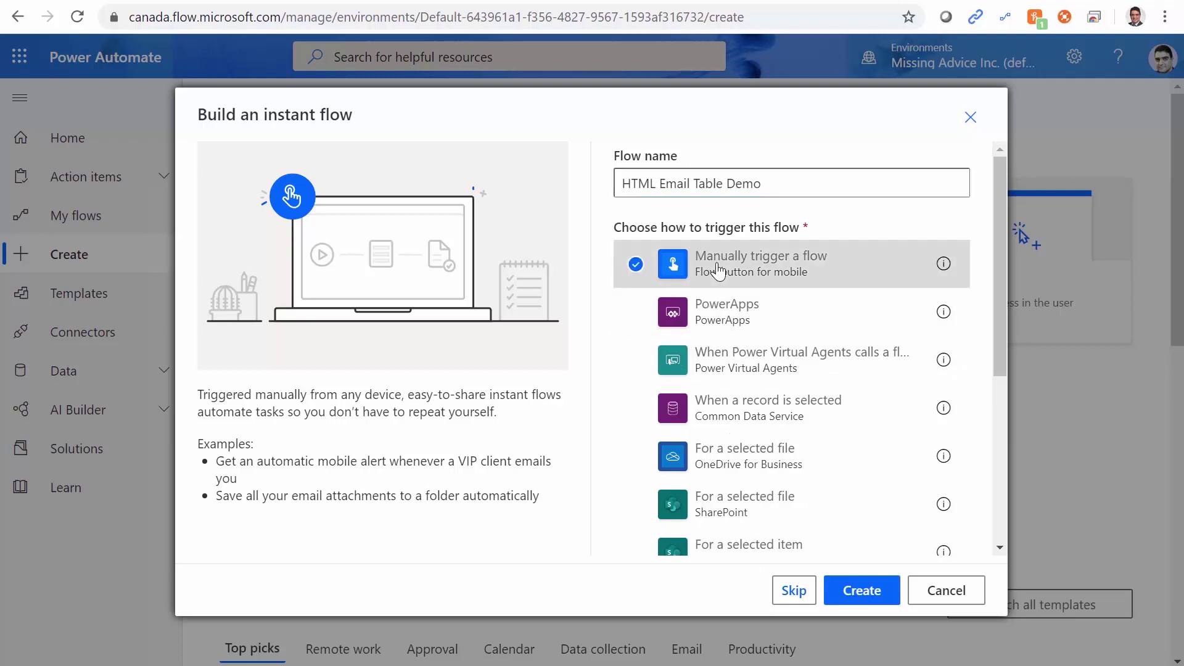
click(863, 591)
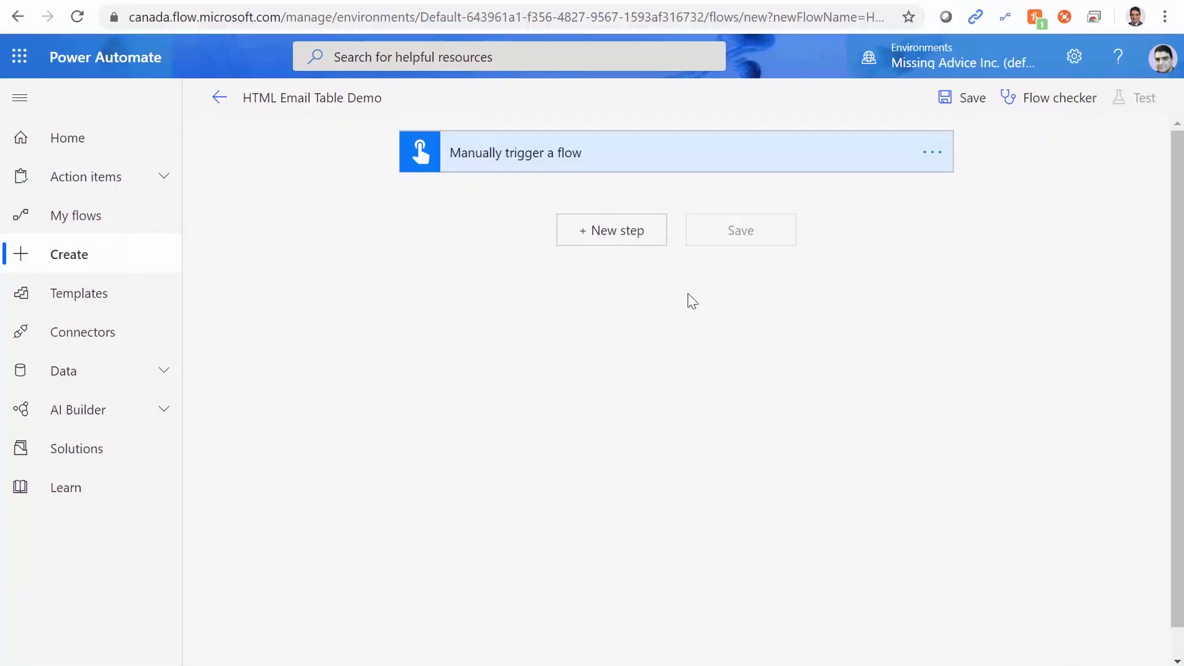
Add the SharePoint 'Get items' action as a new step below the manual trigger.
click(605, 244)
text(SharePoint)
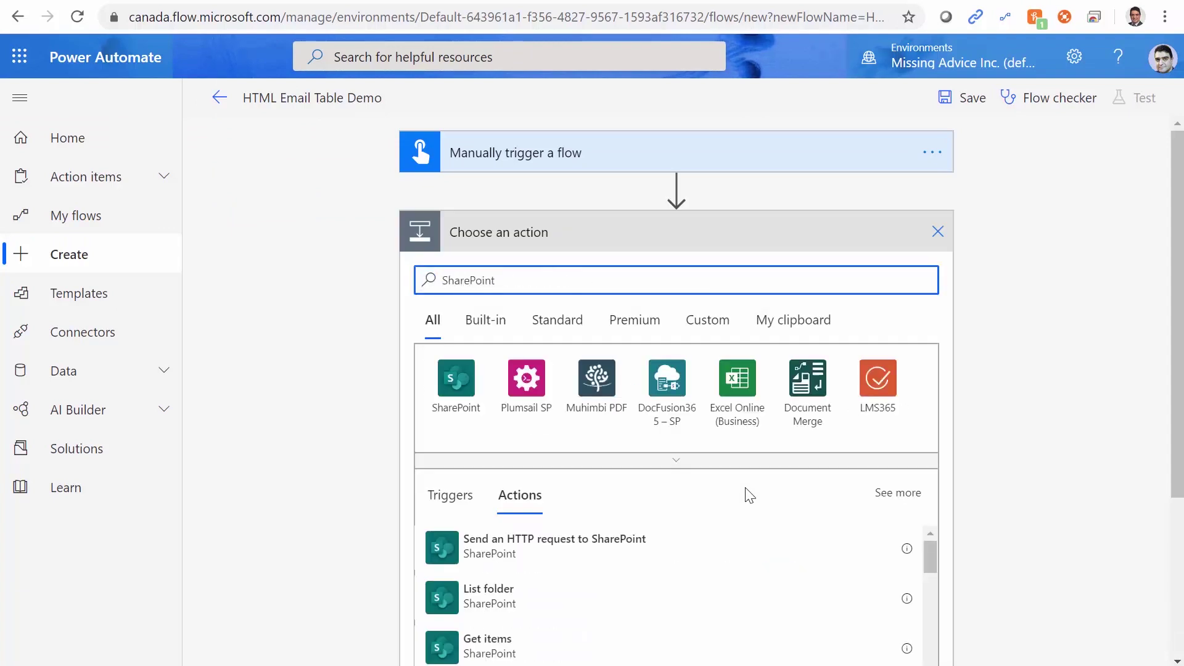
click(463, 402)
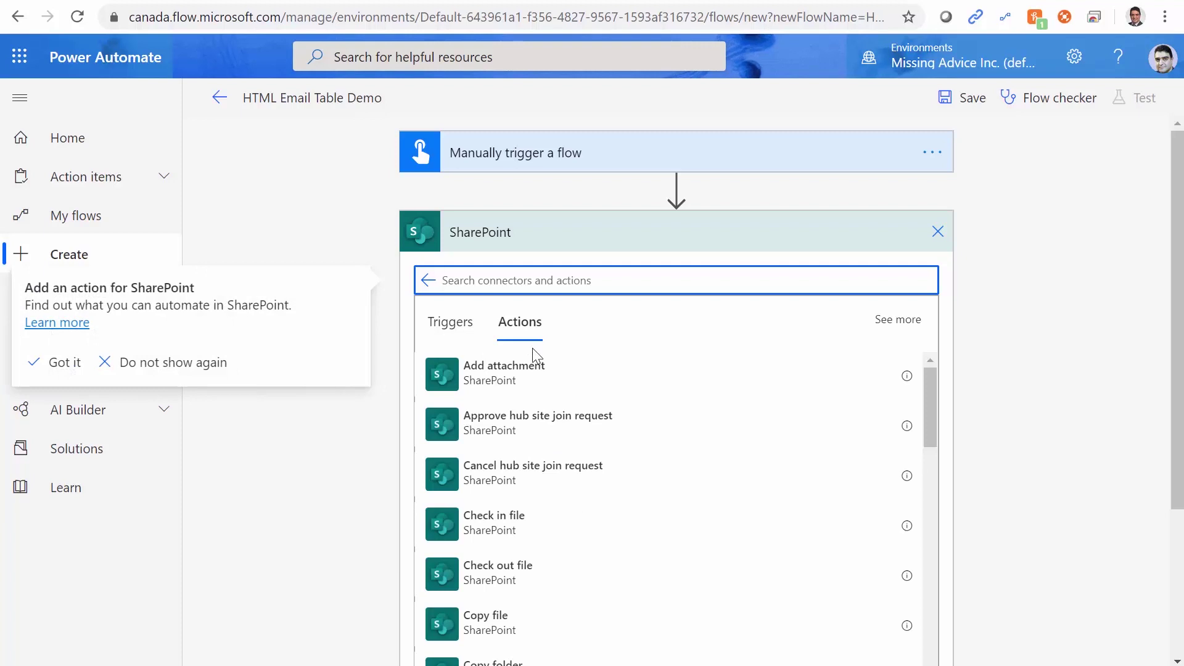
text(Get It)
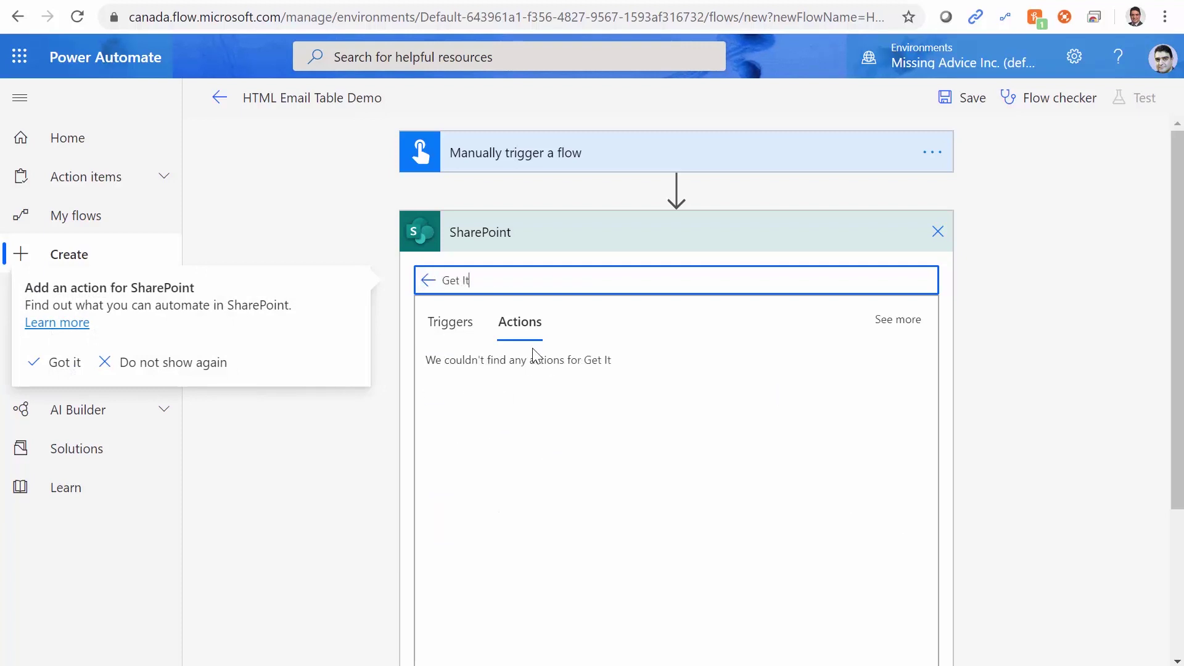
text(ems)
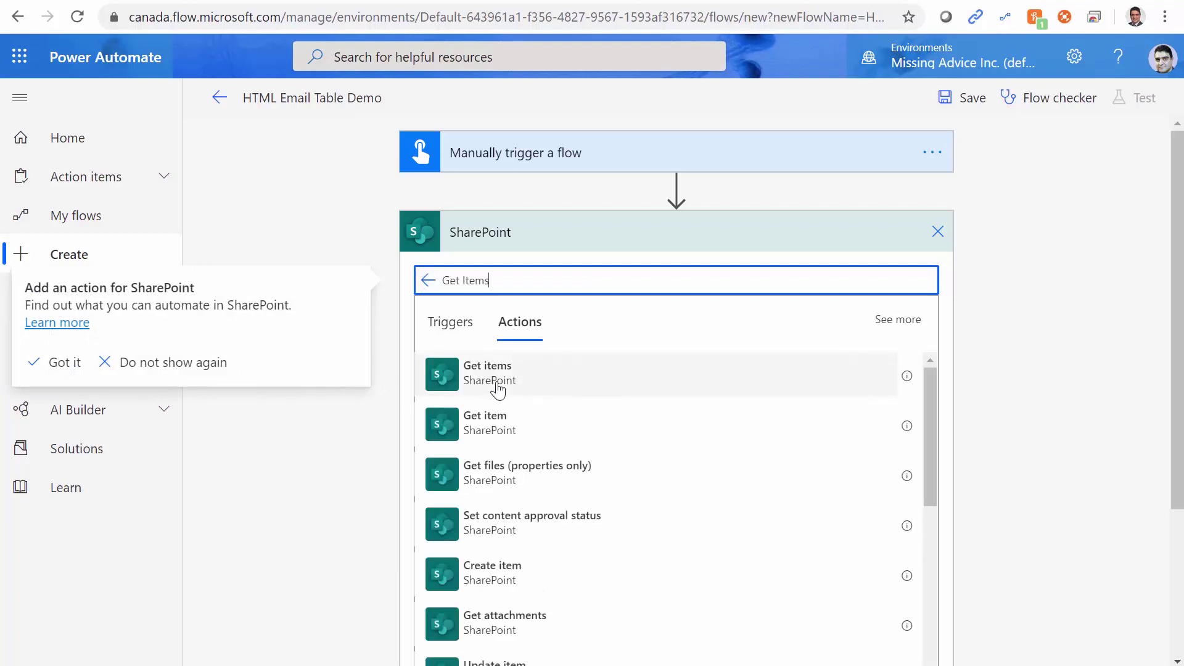
click(499, 390)
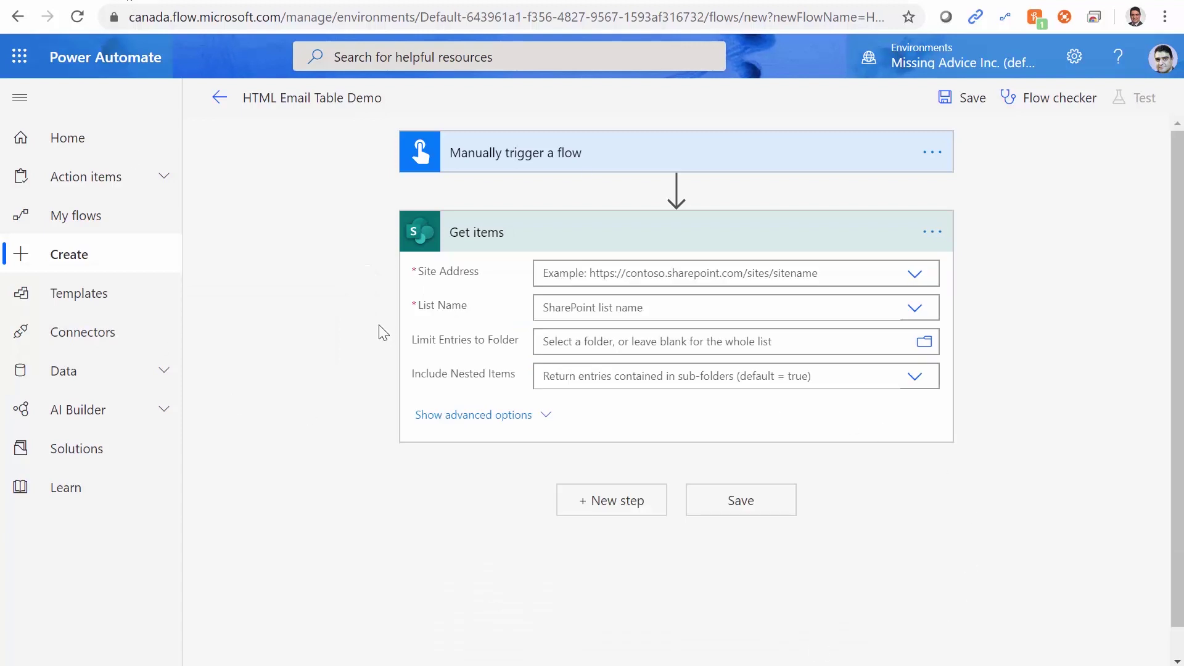
click(114, 1)
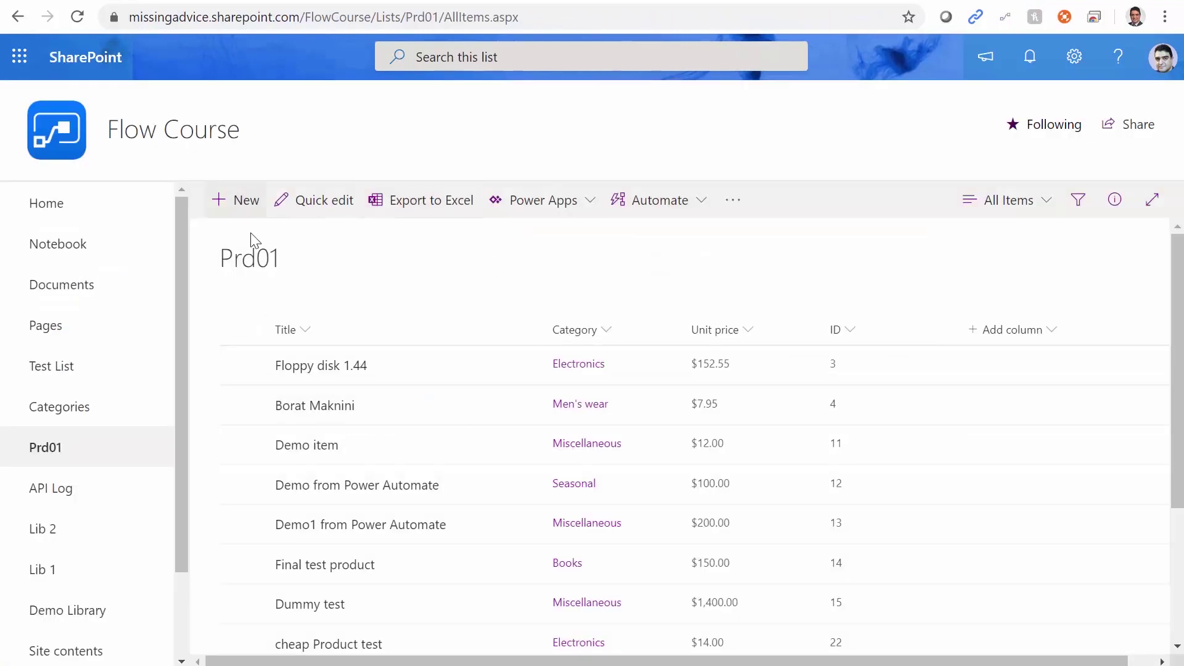
click(312, 18)
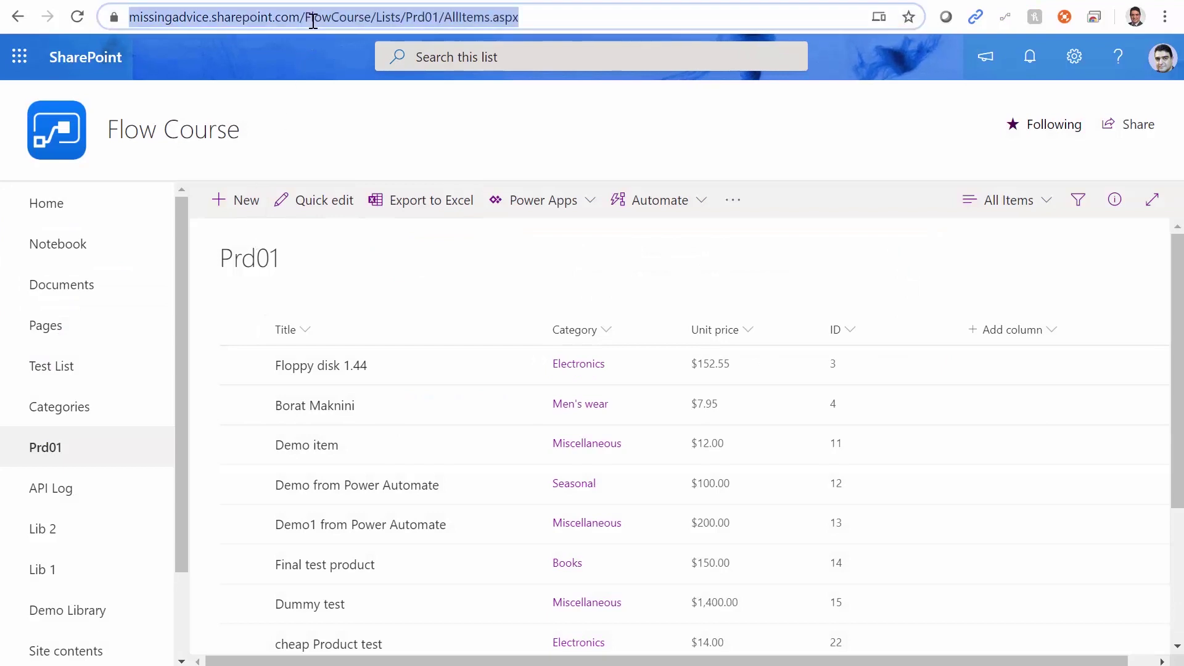
key(Home)
key(ctrl+shift+Right)
key(ctrl+shift+Right)
key(ctrl+shift+Right)
key(ctrl+c)
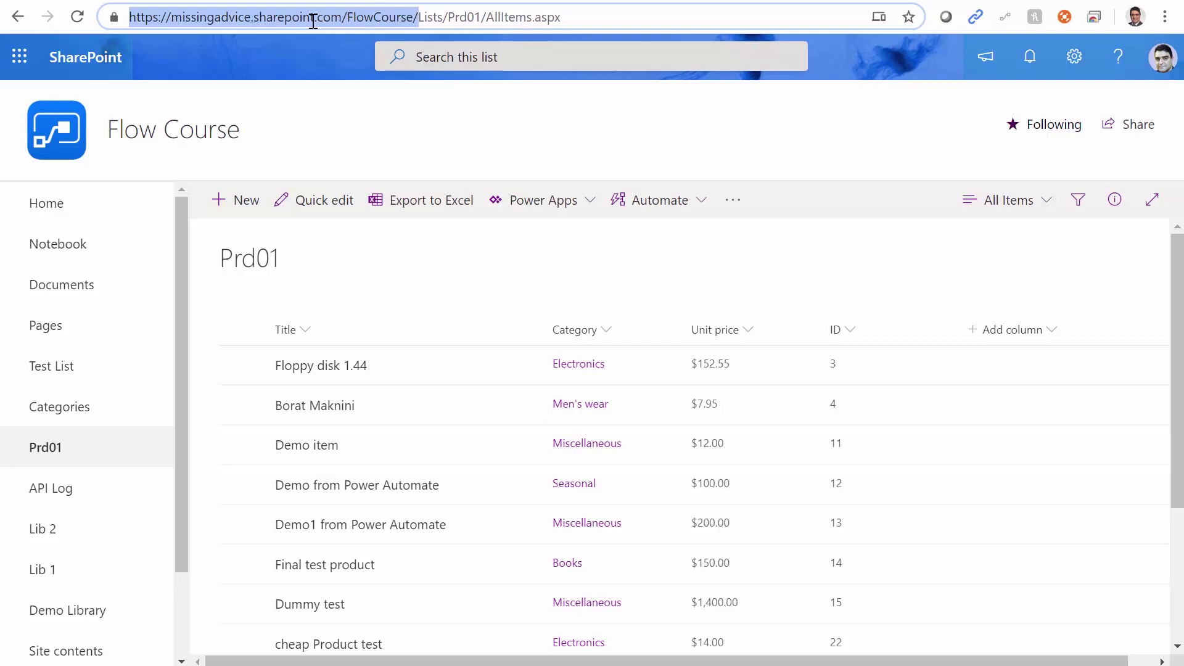
key(alt+Tab)
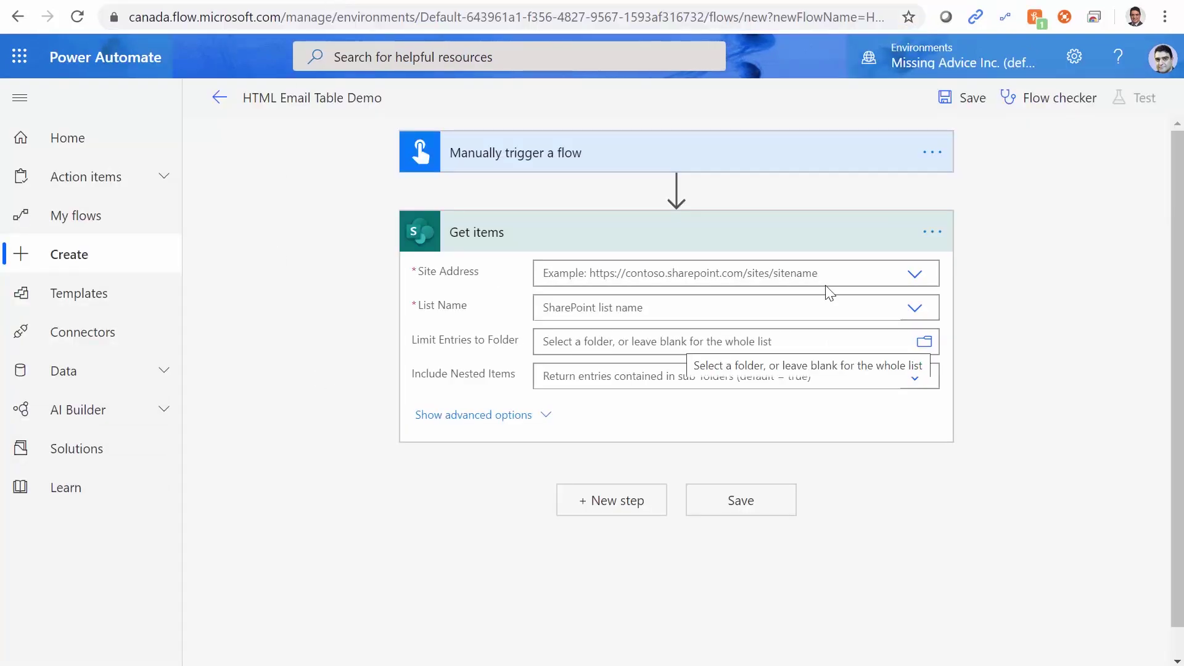
Point Get items at the pasted FlowCourse site address and the Prd01 list, then save the flow.
click(913, 275)
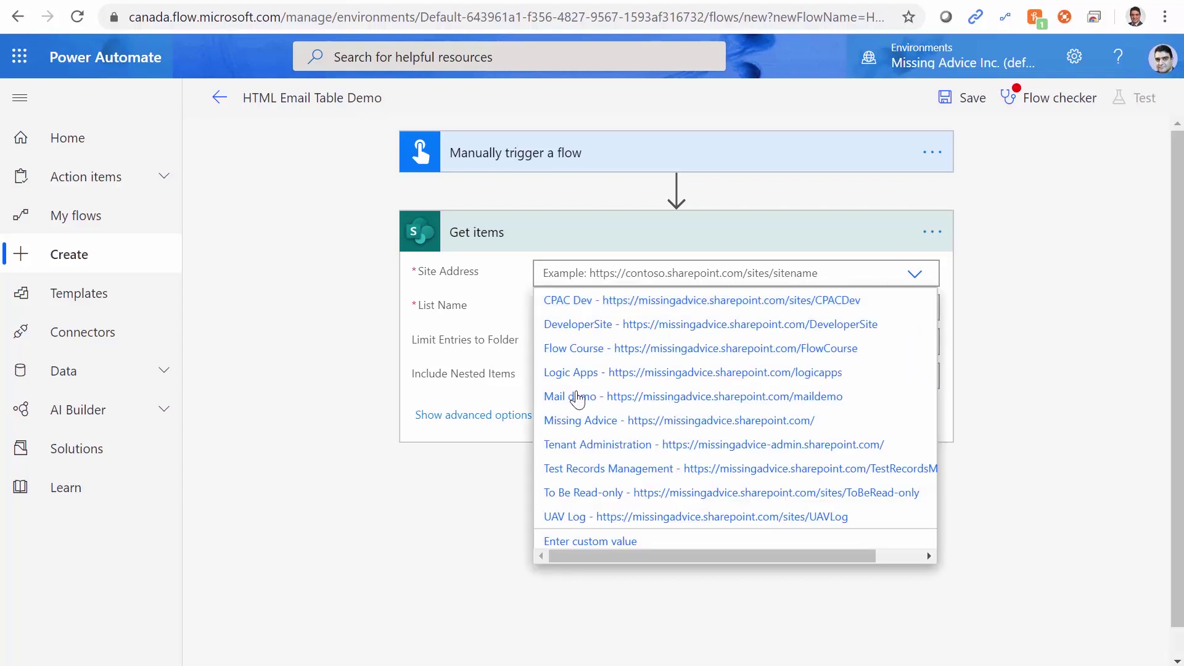
click(592, 542)
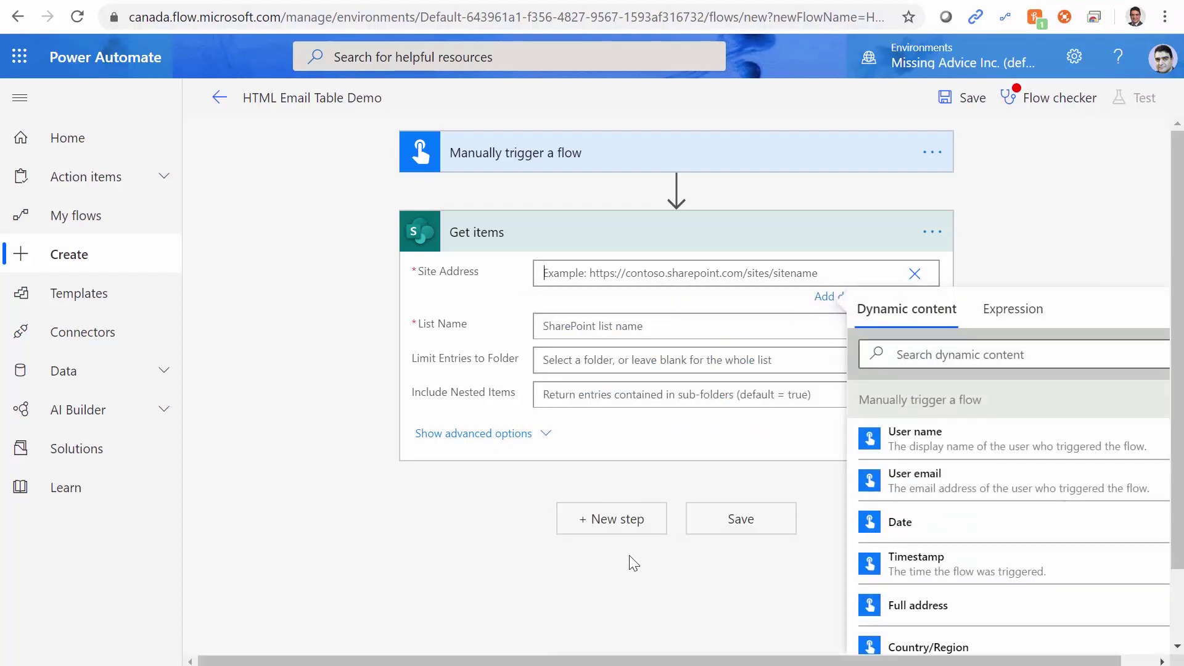
key(ctrl+v)
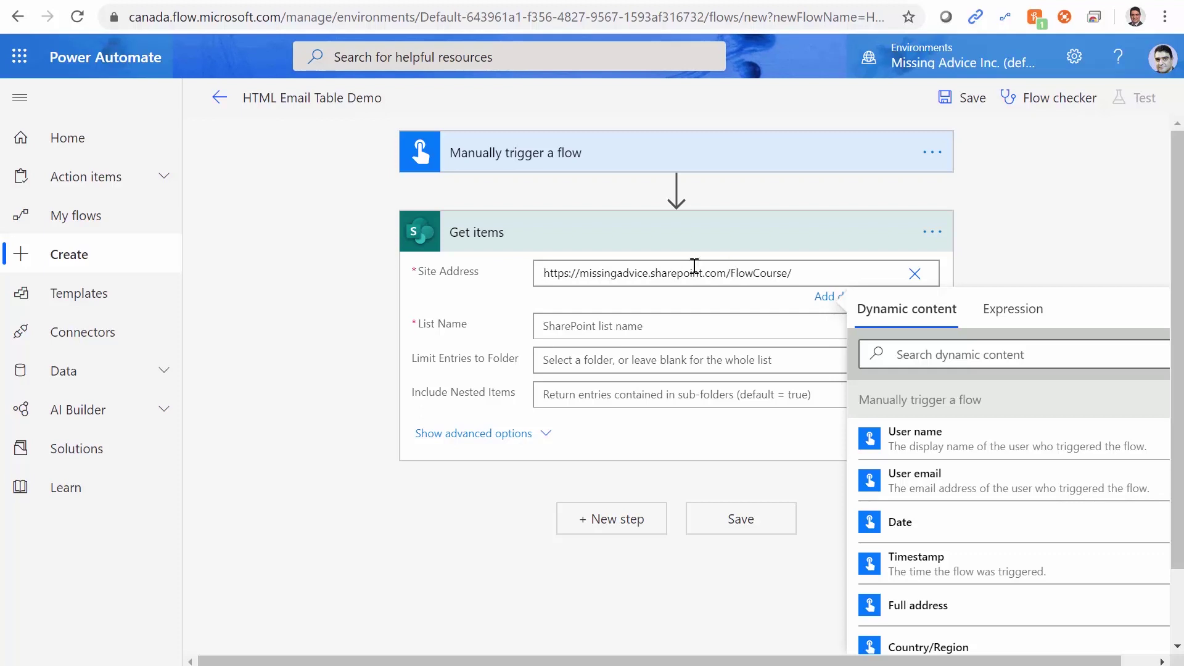
click(445, 309)
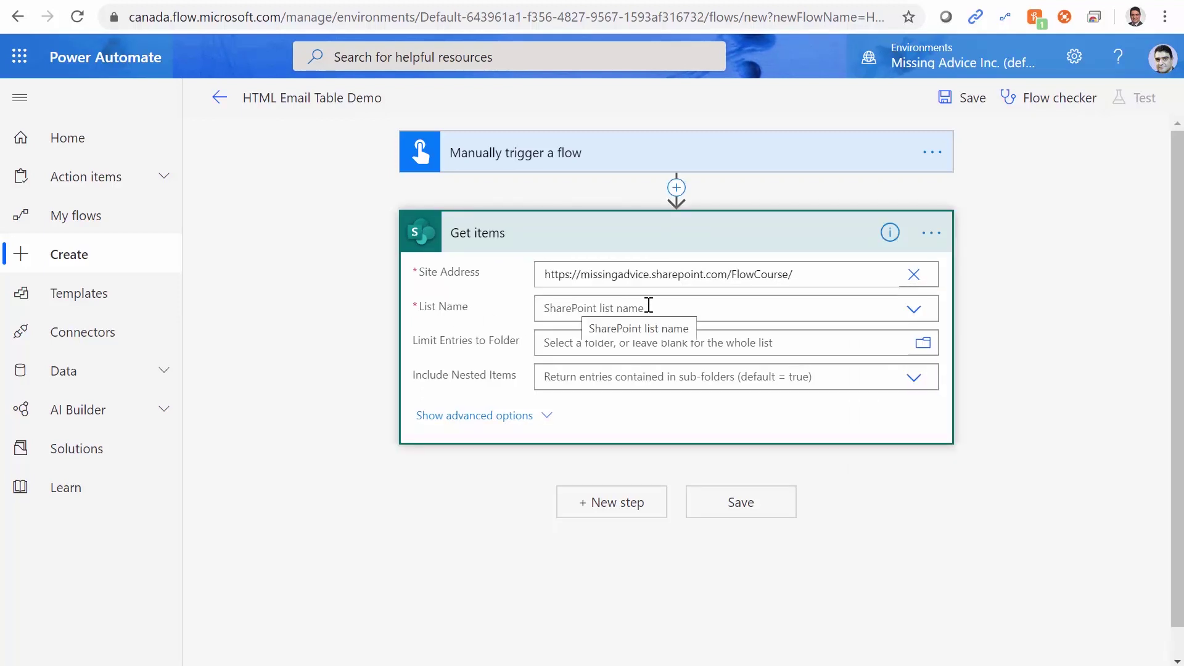
click(913, 310)
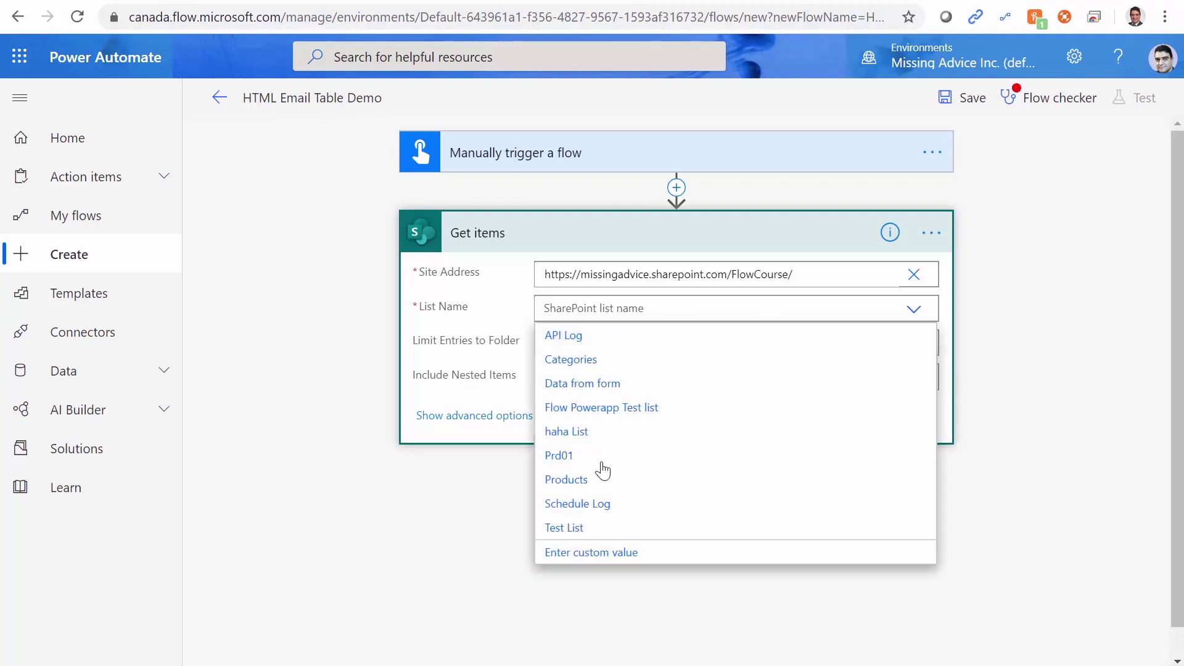
click(568, 456)
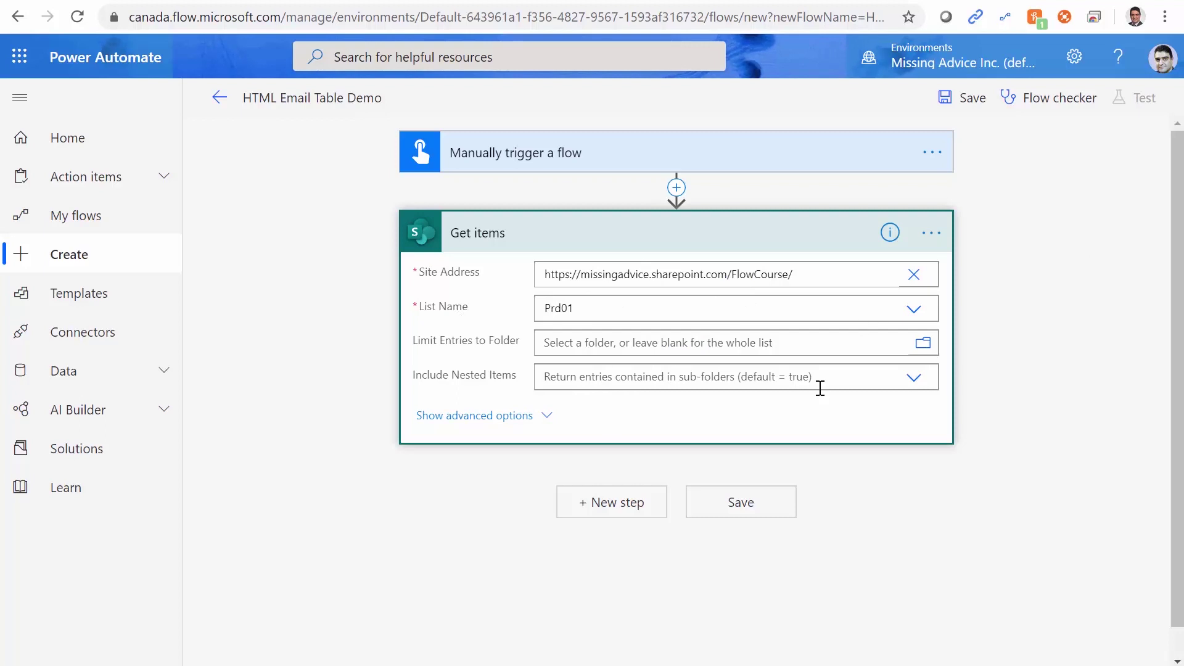
click(978, 100)
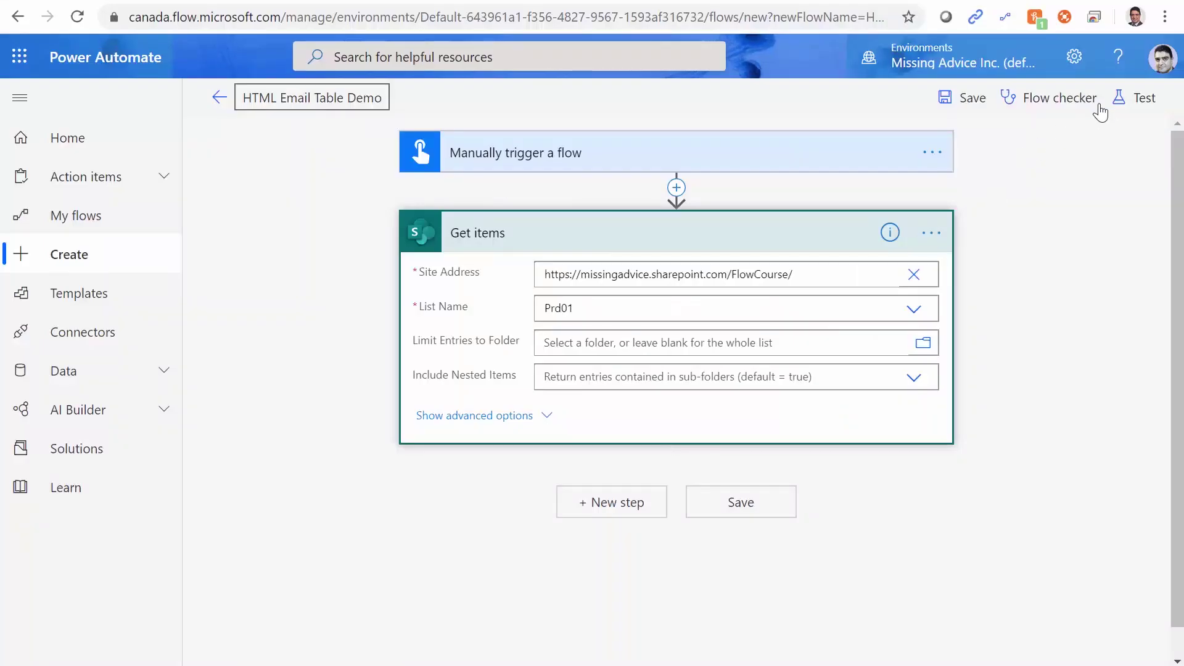
Test the flow with a manual trigger via Save & Test, run it and view the results.
click(1137, 100)
click(924, 145)
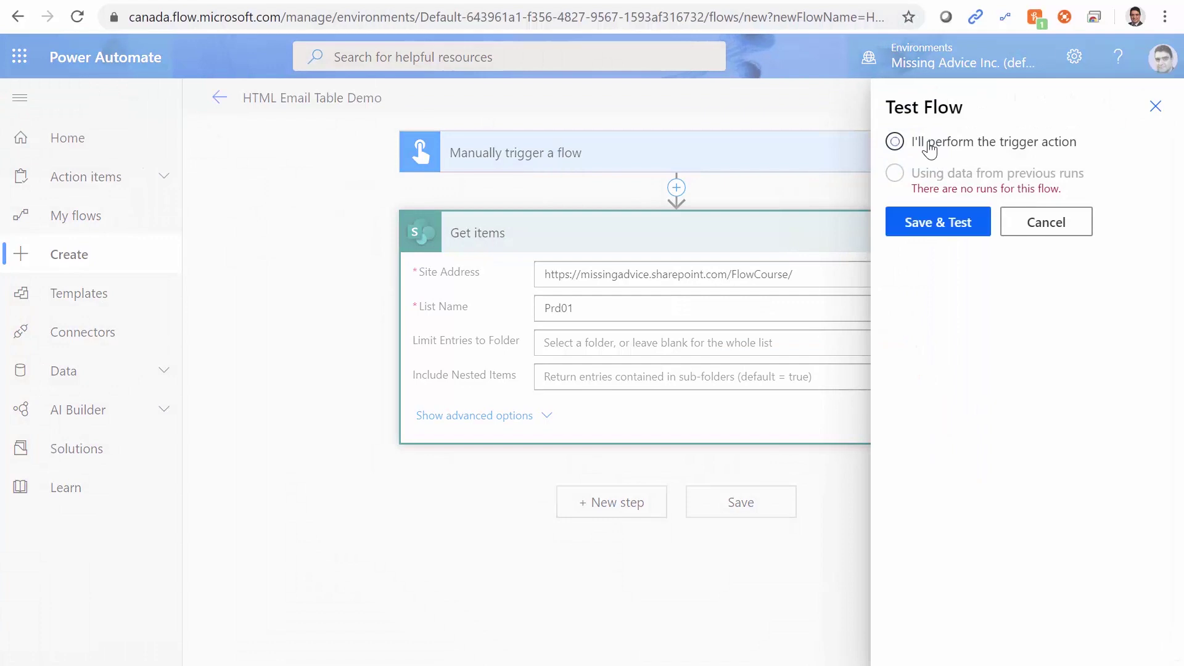
click(910, 224)
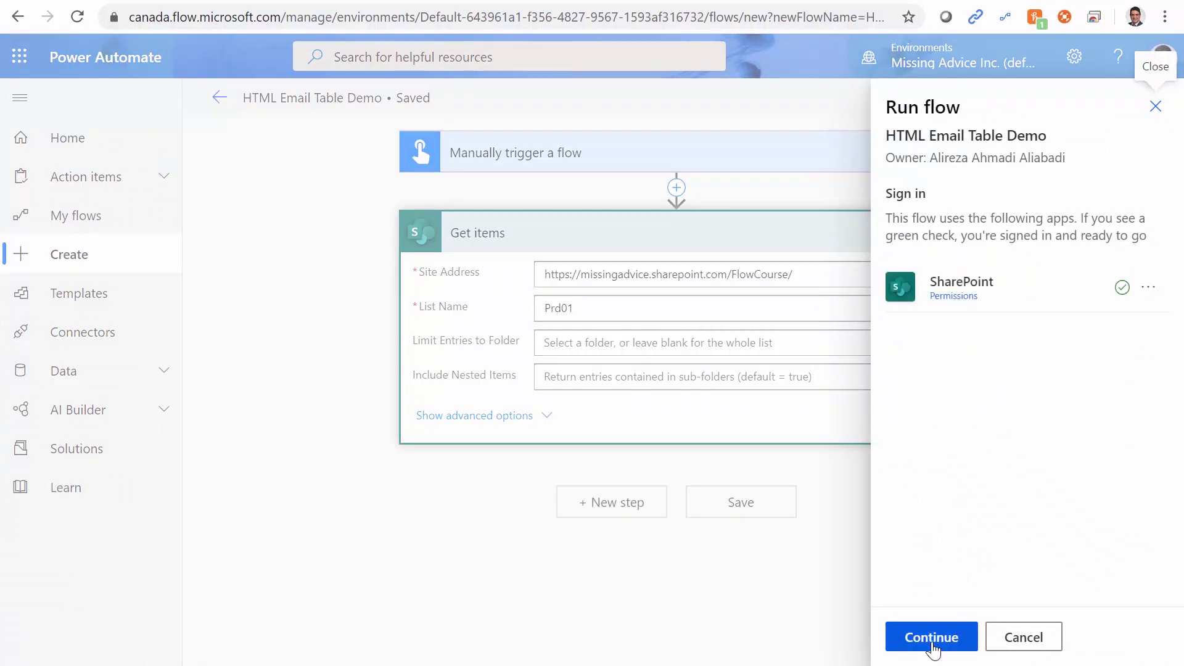
click(929, 641)
click(926, 639)
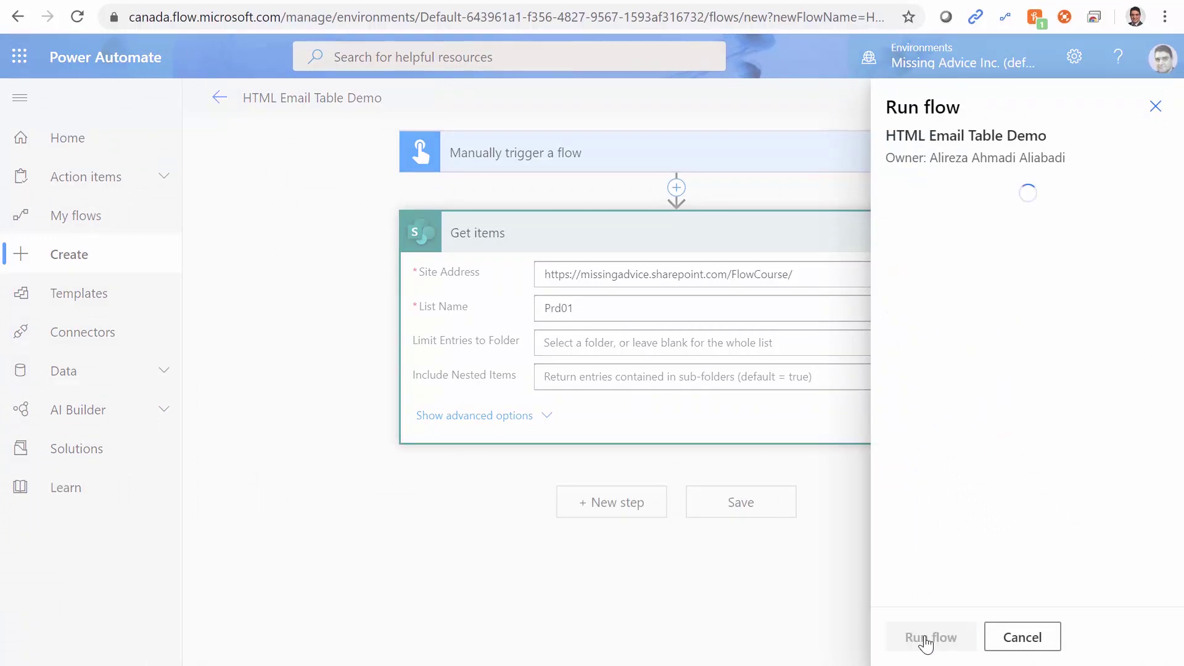
click(923, 639)
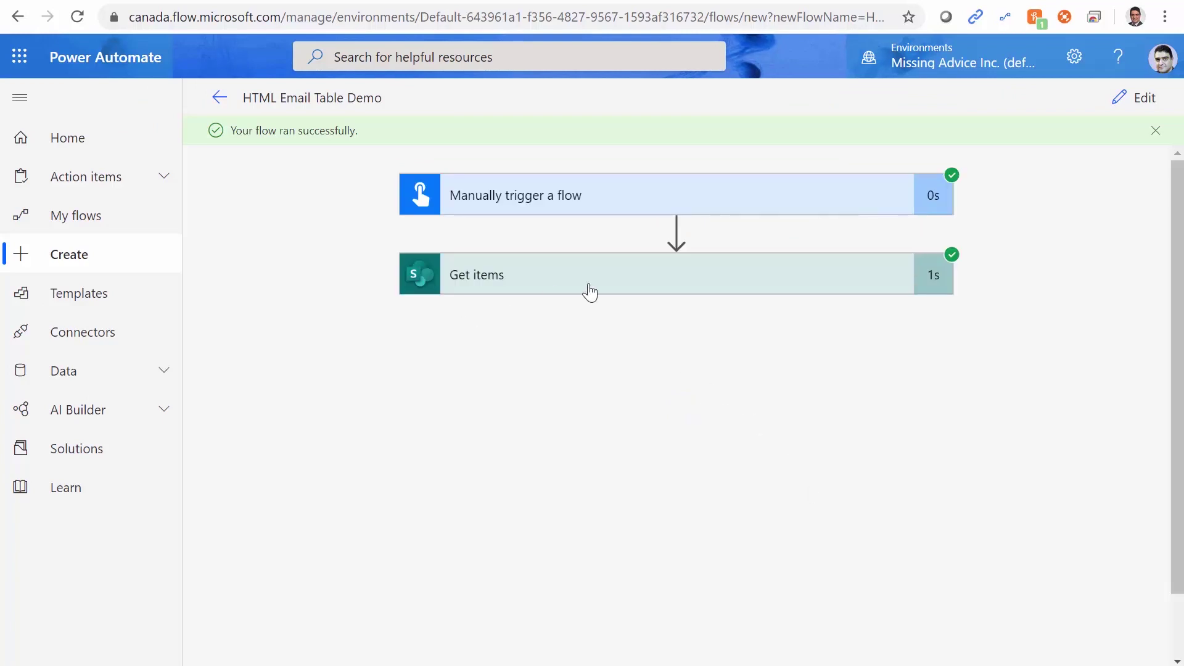
Expand the Get items run results and look through its output body JSON, including the value key.
click(533, 283)
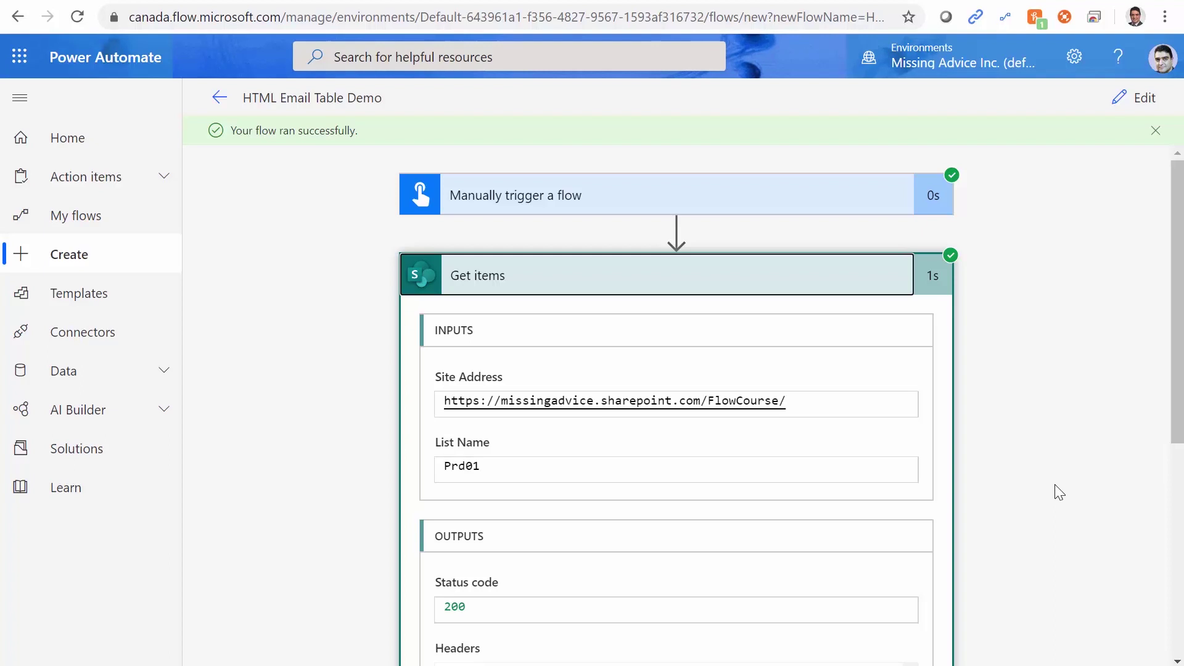
scroll(1055, 485, down, 5)
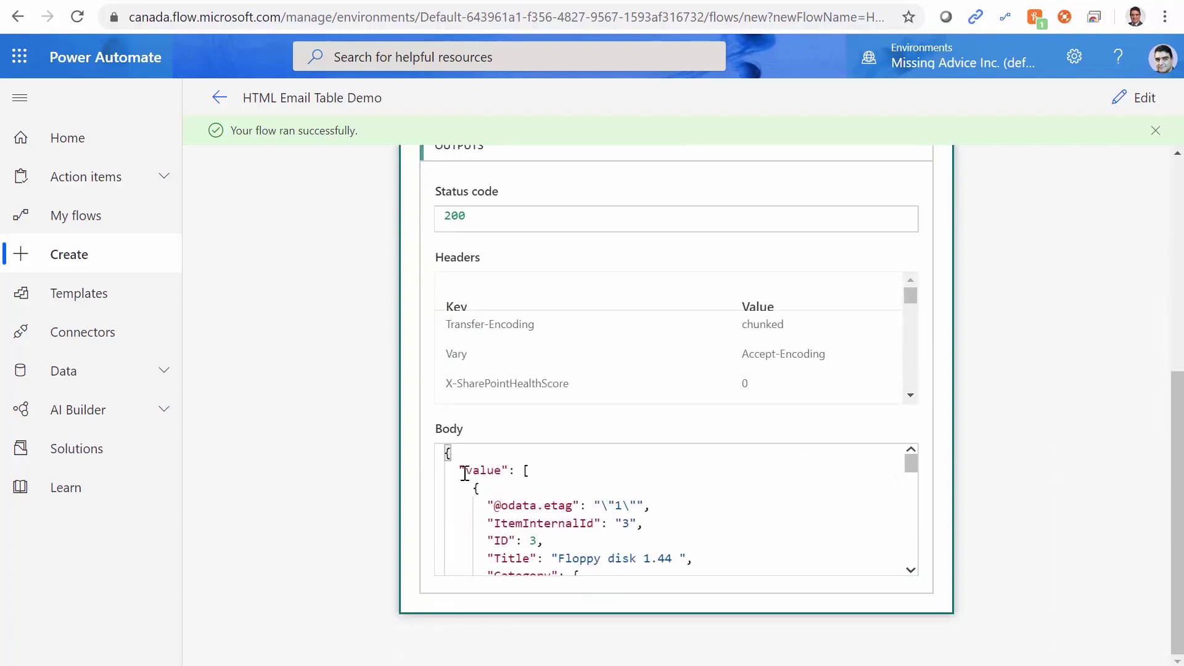
drag(465, 473, 508, 468)
scroll(780, 504, down, 3)
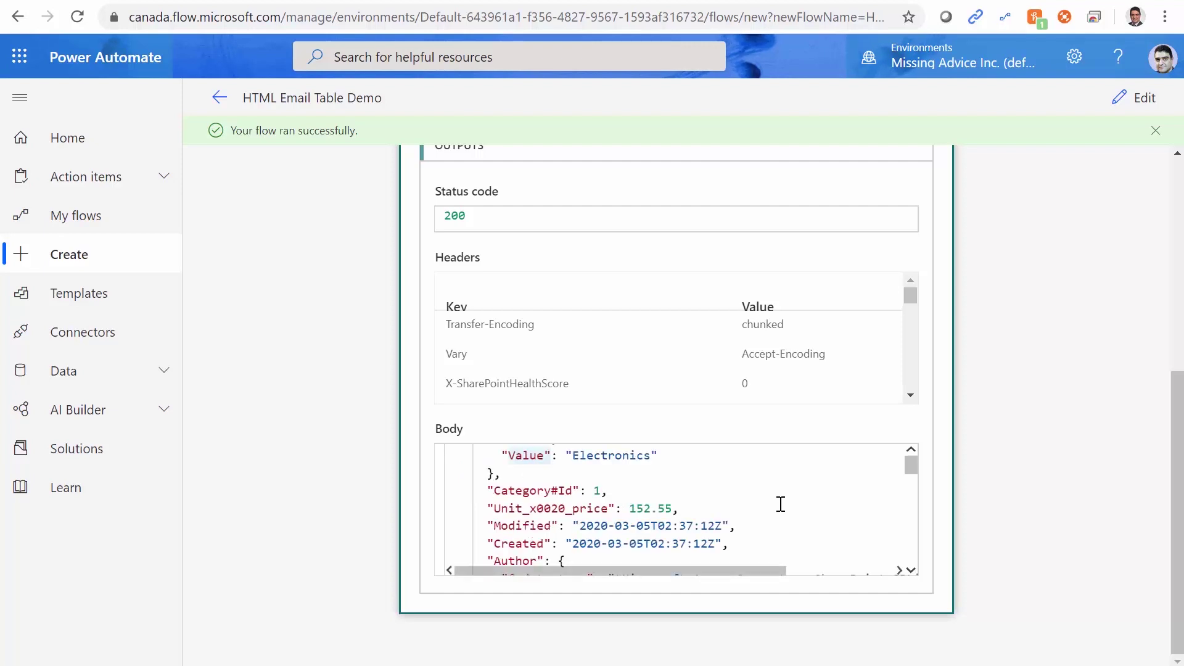
scroll(781, 503, up, 5)
scroll(927, 546, down, 1)
scroll(928, 545, down, 1)
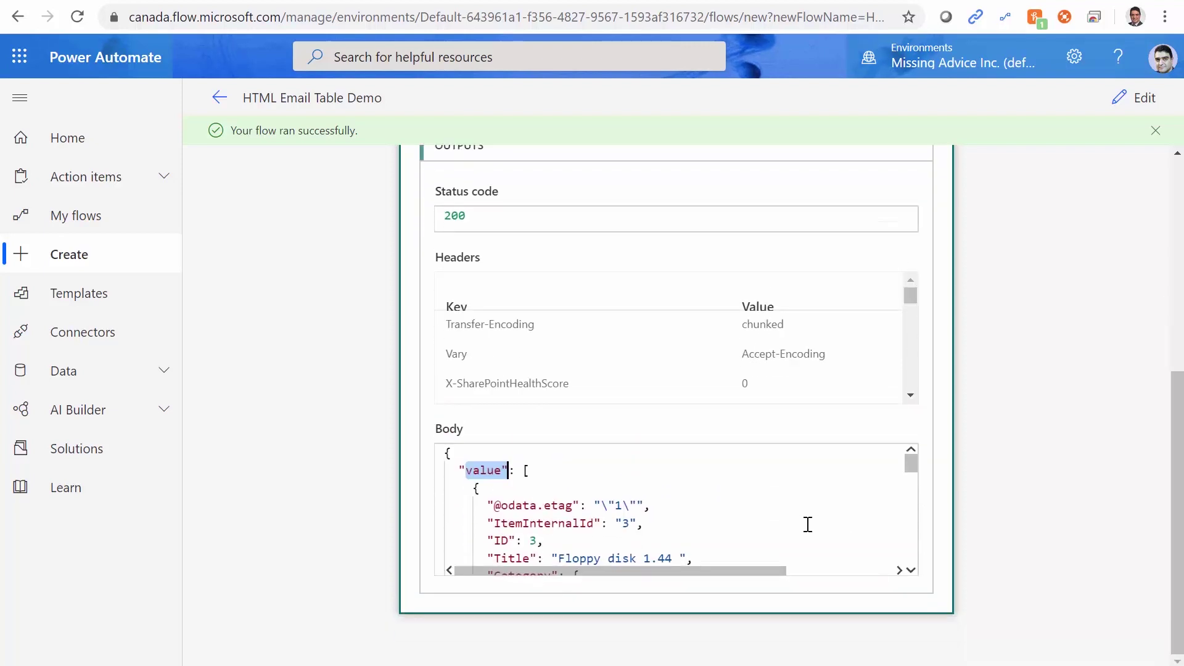
scroll(748, 502, down, 10)
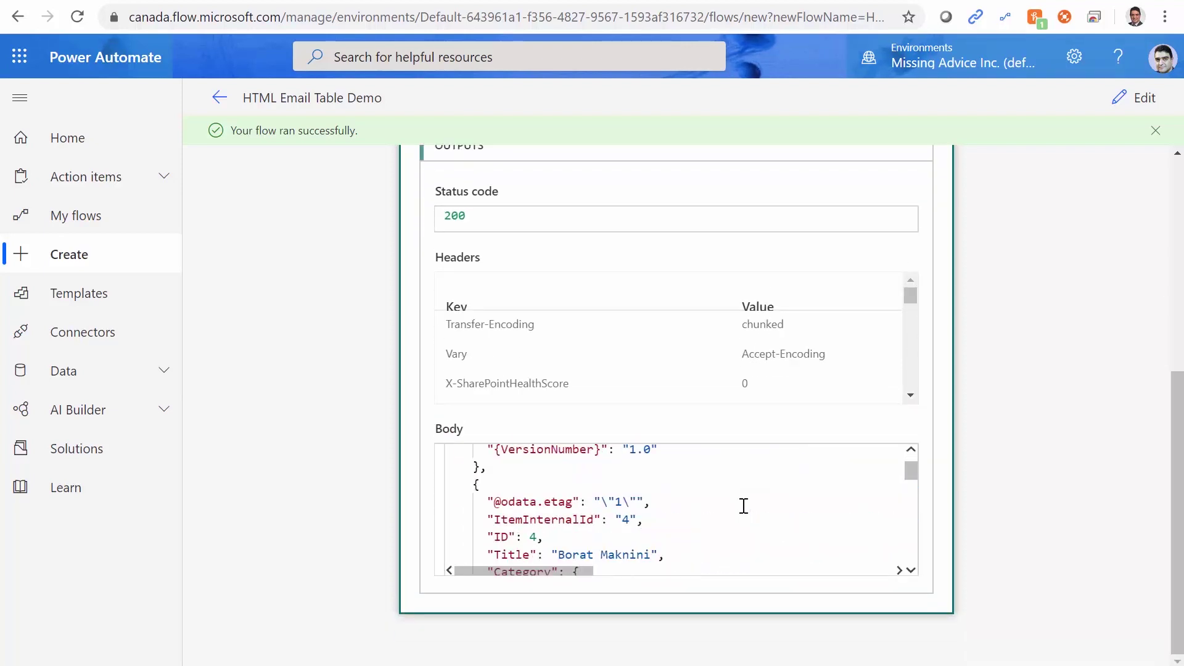
scroll(744, 506, down, 5)
scroll(745, 507, up, 5)
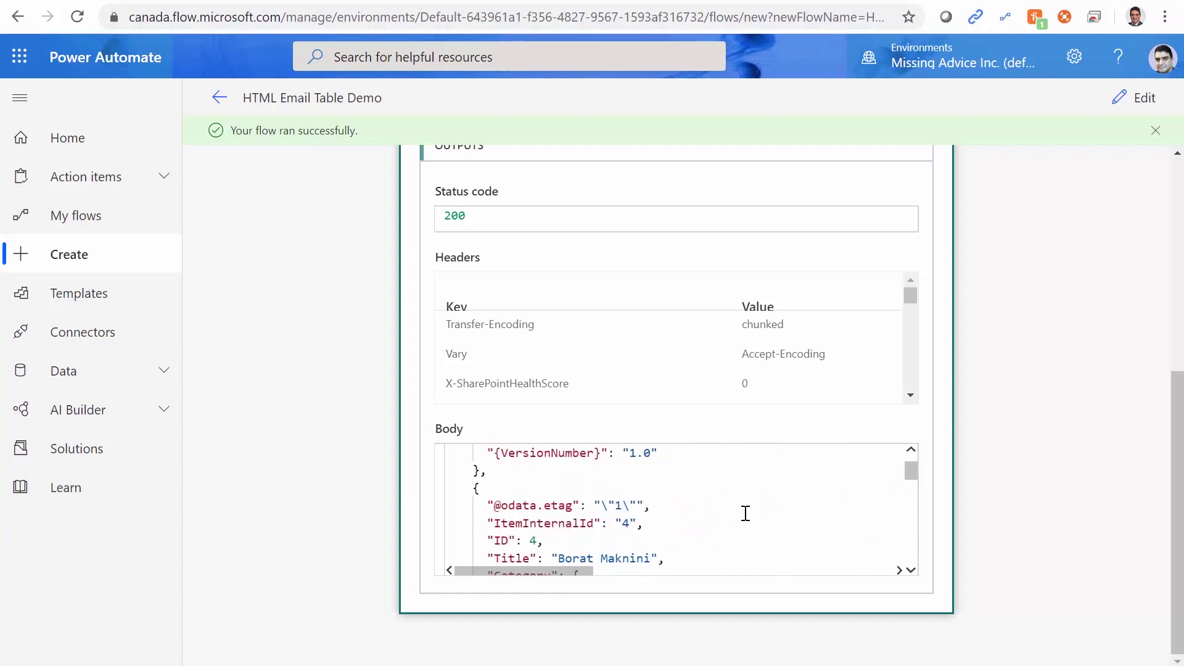
scroll(746, 513, down, 3)
scroll(746, 512, up, 12)
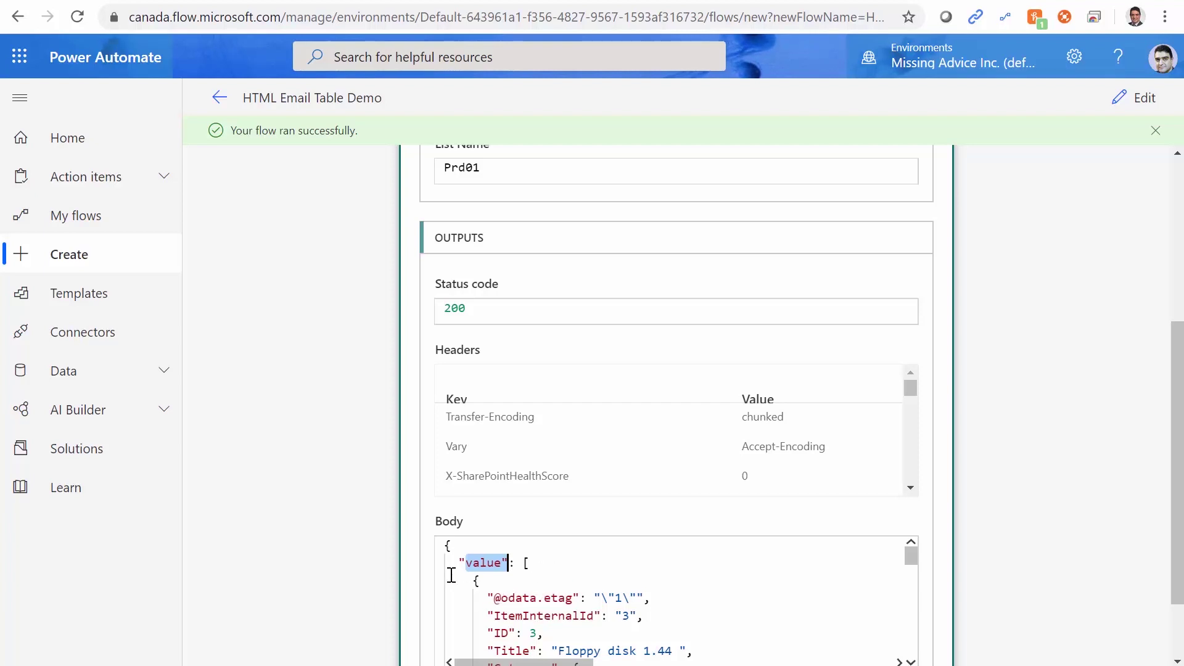
Select the whole JSON output body and switch over to a blank Notepad.
click(445, 545)
key(ctrl+a)
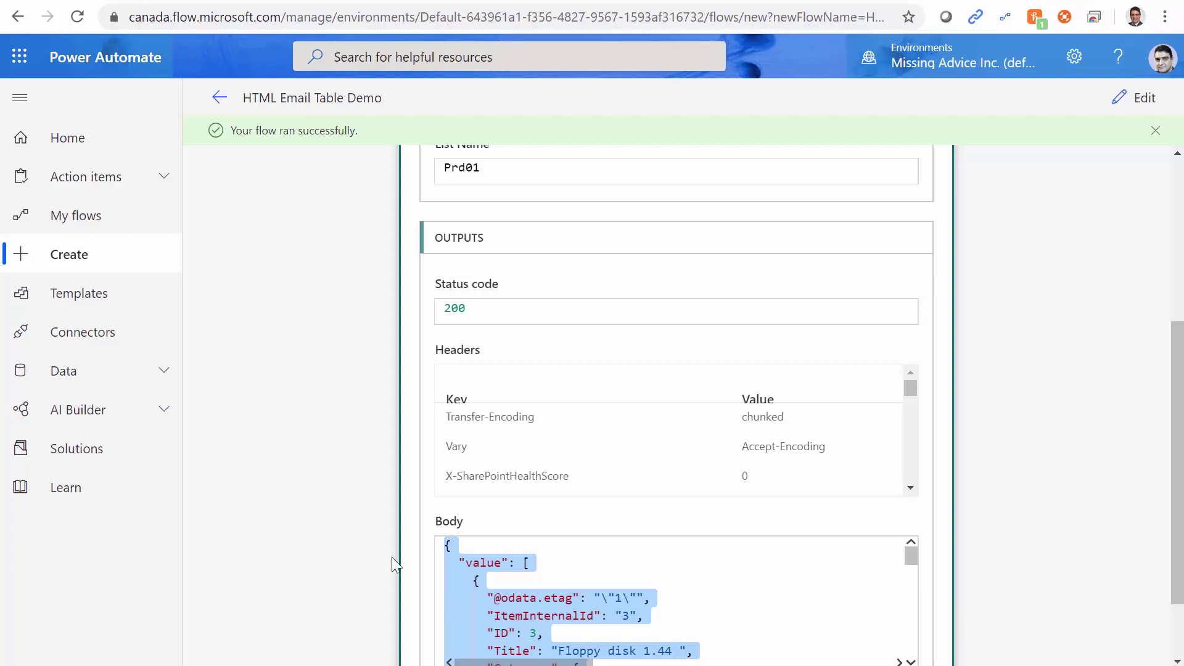
key(alt+Tab)
Paste the Get items JSON into Notepad and return to the top of the document.
key(ctrl+v)
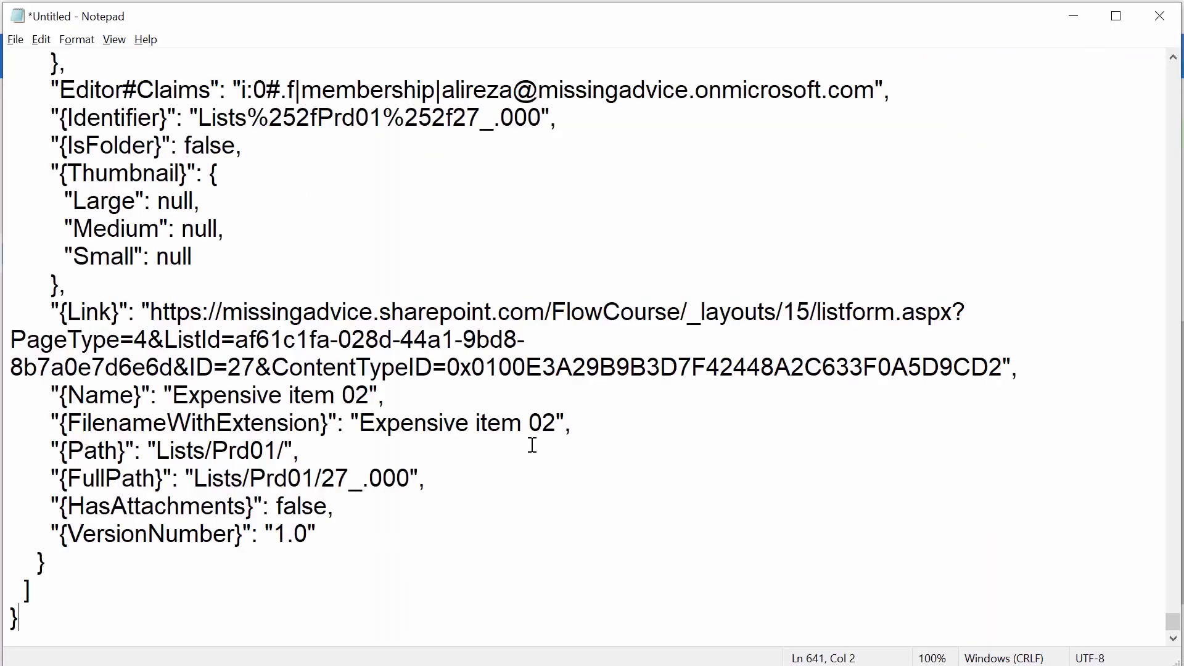
scroll(491, 450, up, 17)
scroll(495, 450, up, 20)
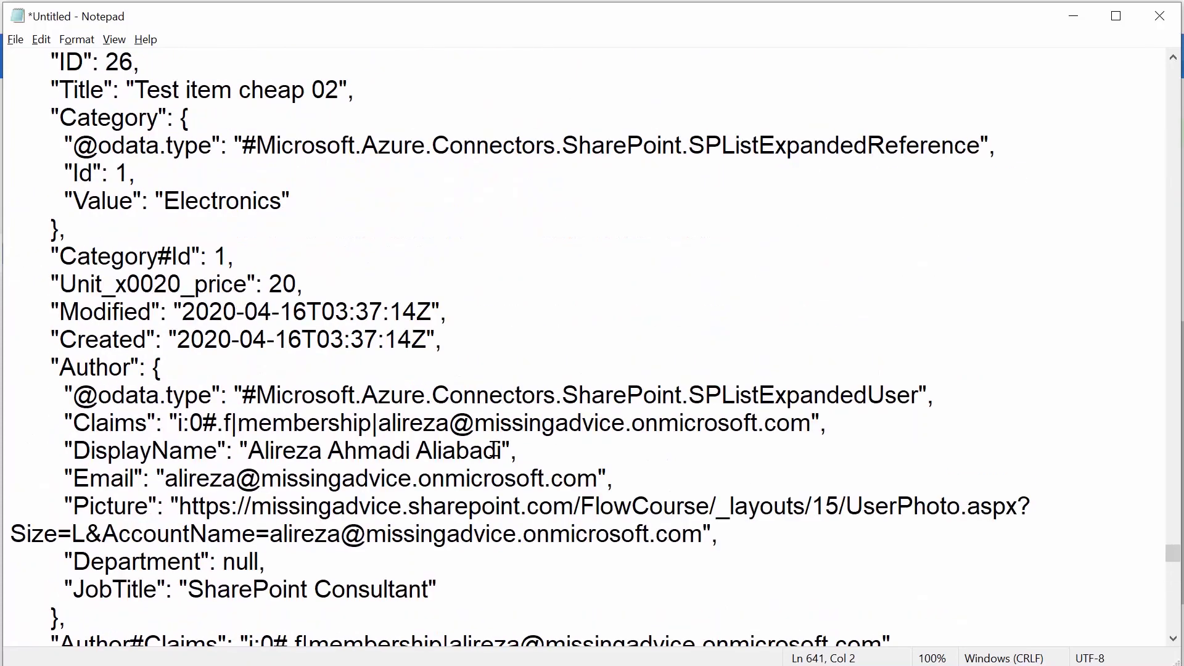
scroll(493, 446, up, 15)
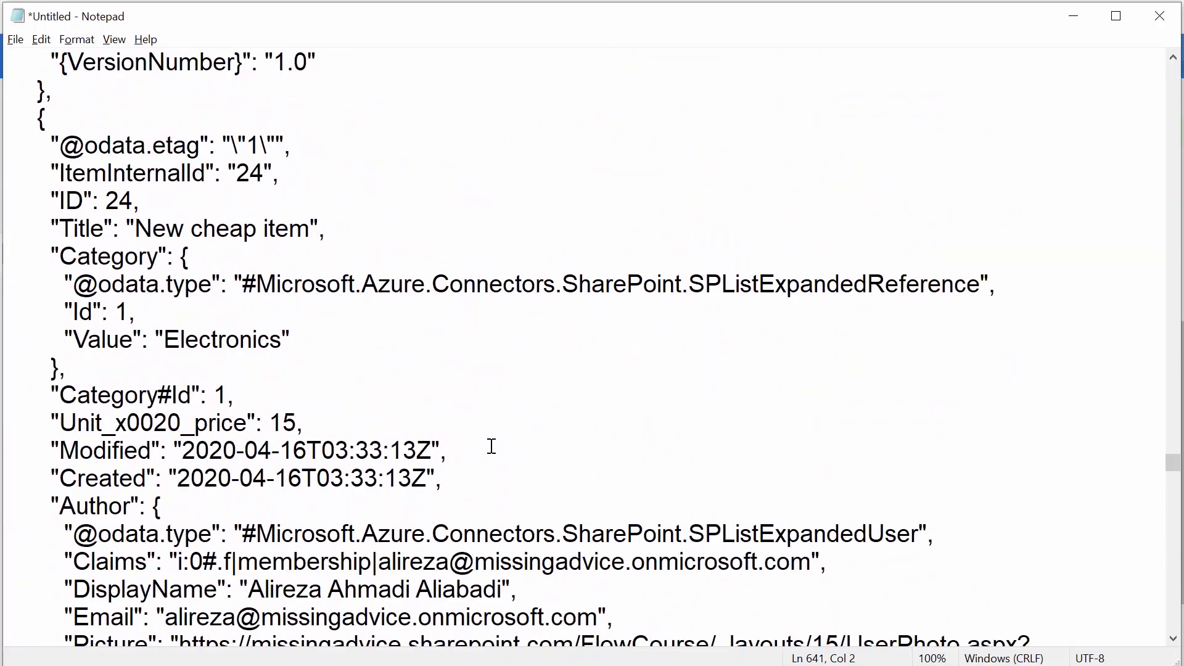
drag(1174, 463, 1174, 65)
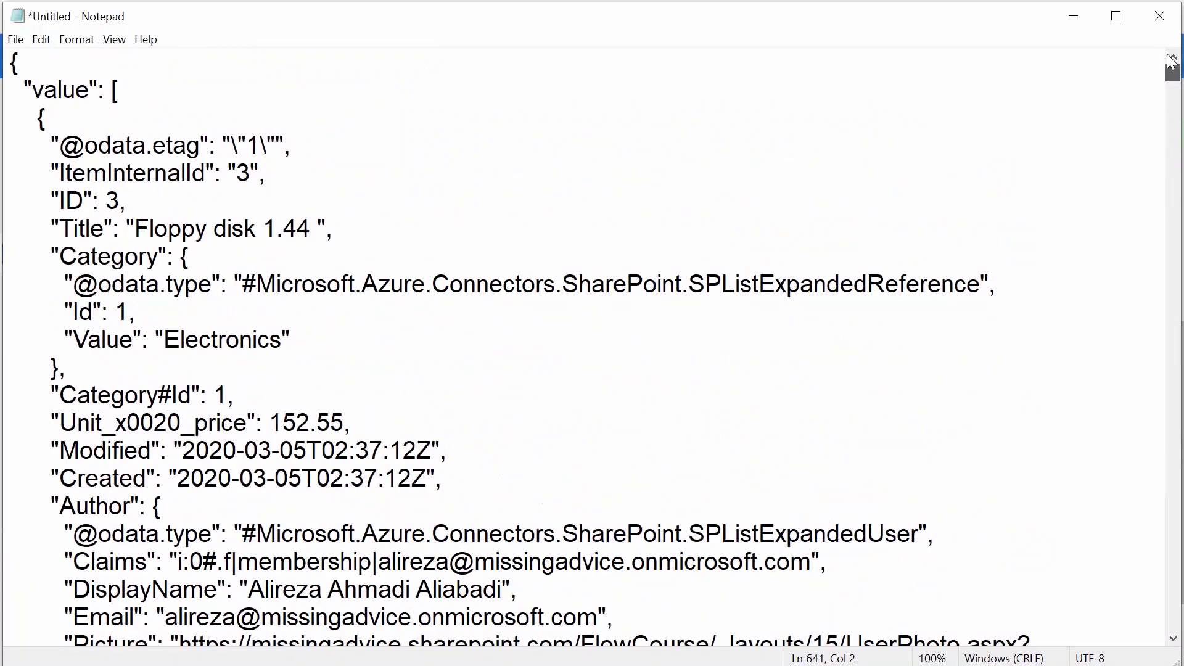
Highlight the opening brace, value array, and the first record's ID, Electronics category and Unit_x0020_price.
click(385, 127)
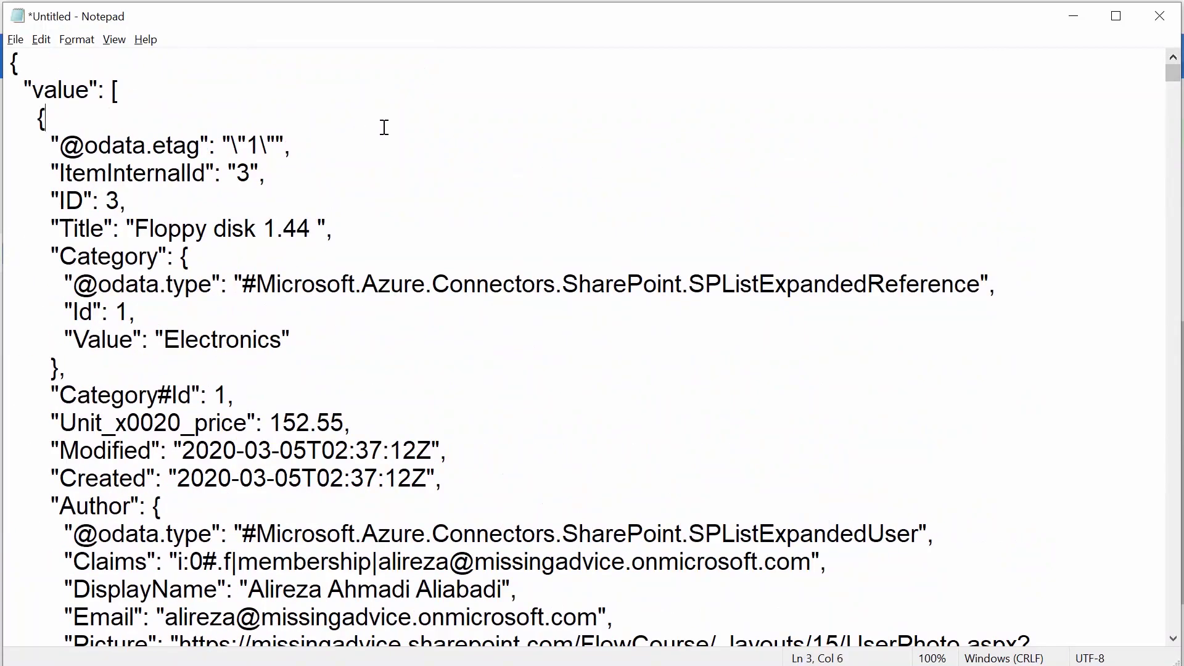
double_click(14, 61)
drag(25, 83, 98, 87)
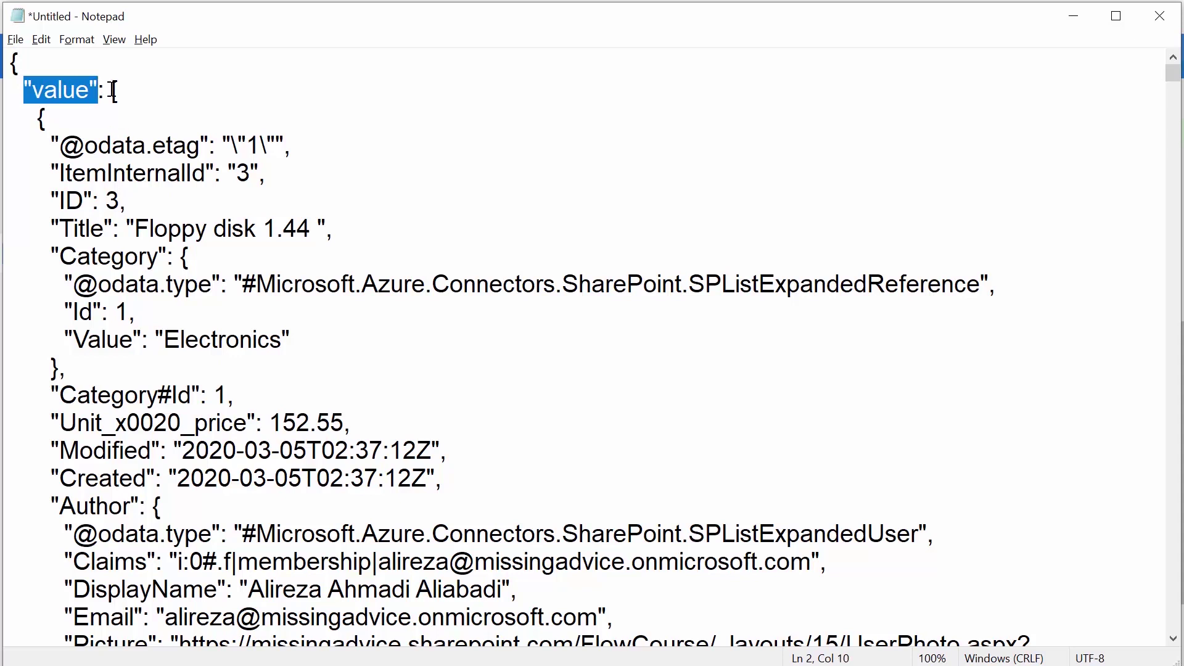
drag(114, 91, 133, 145)
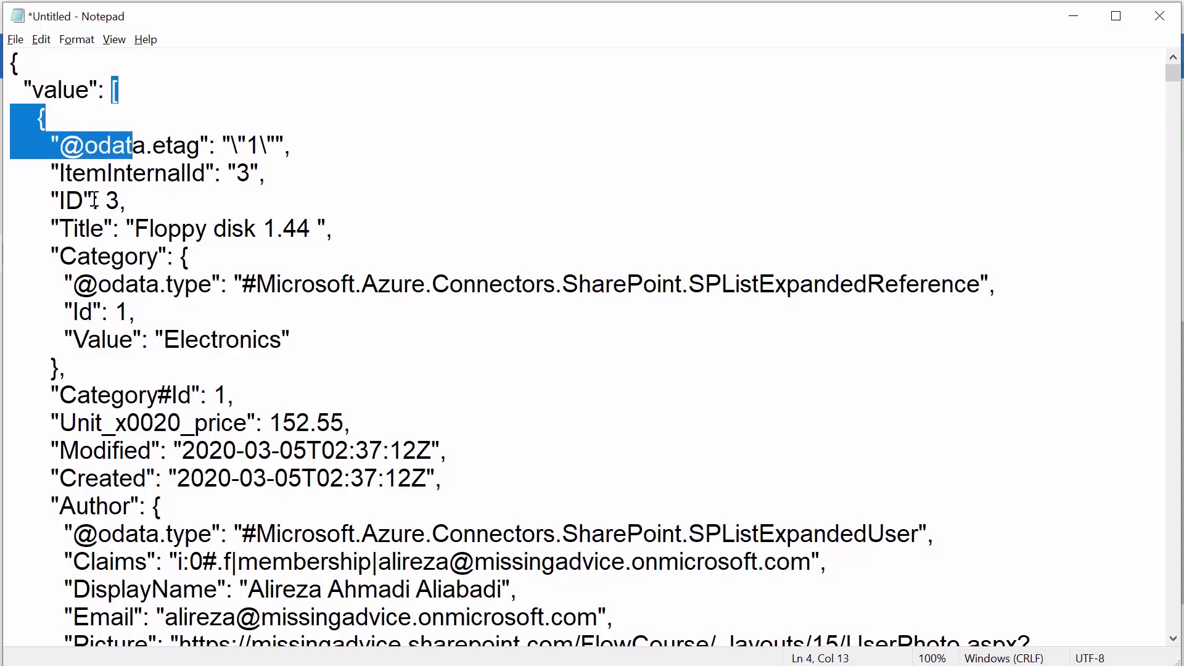
click(40, 118)
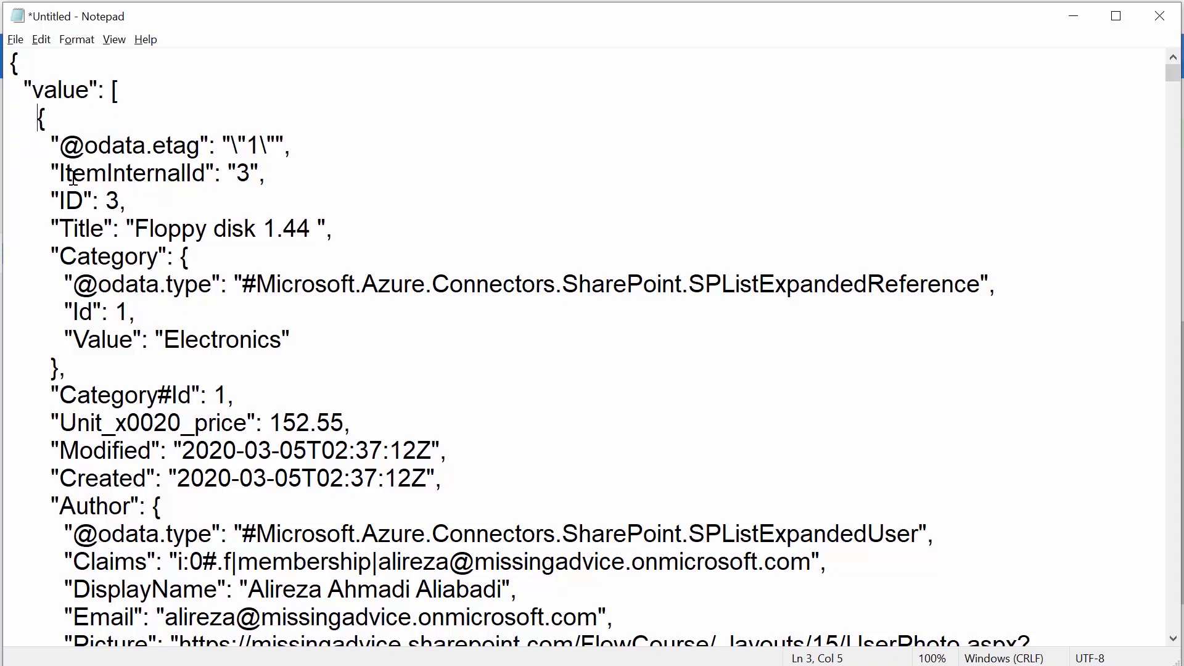
drag(58, 201, 115, 247)
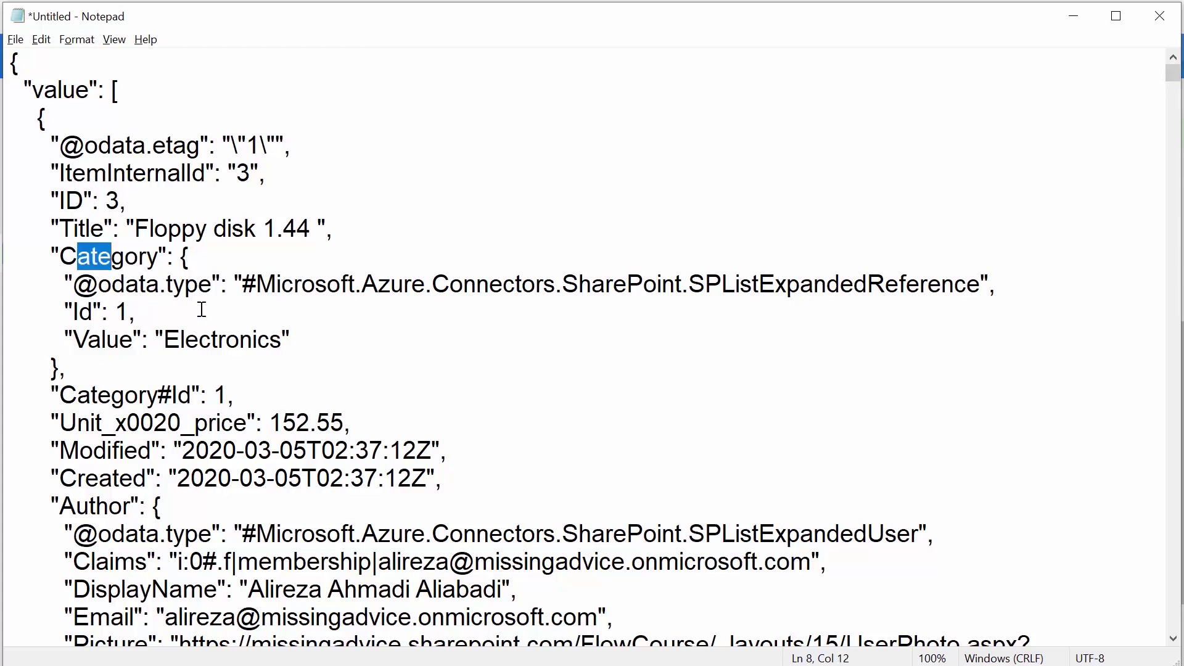
drag(163, 340, 279, 341)
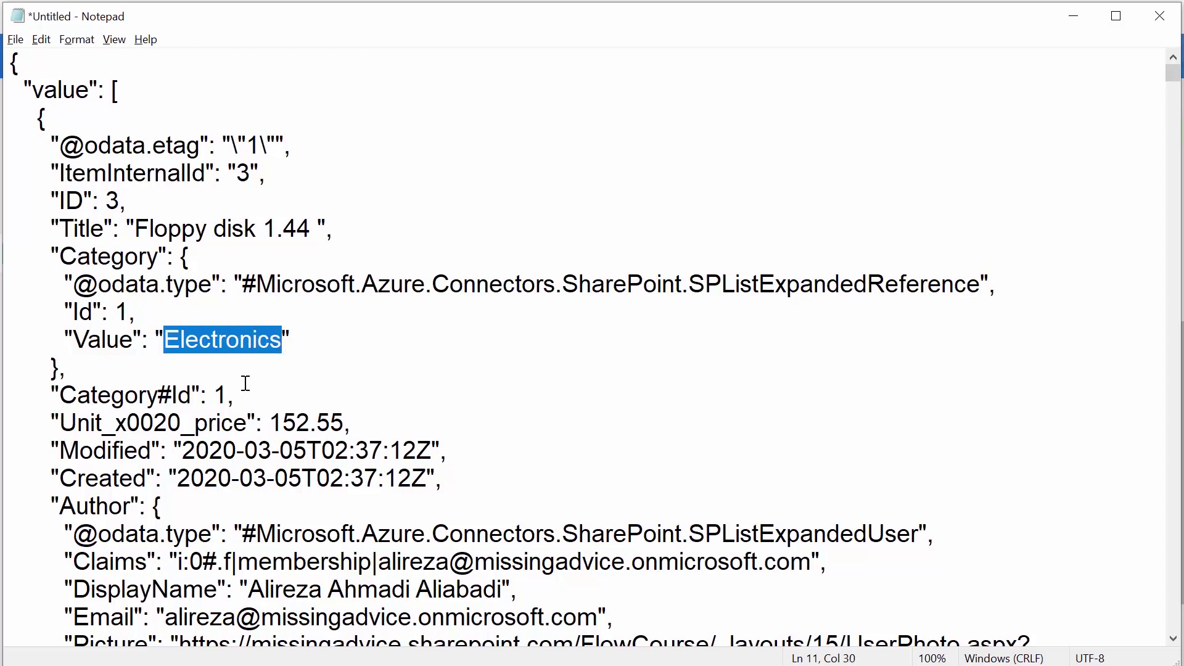
drag(64, 425, 249, 425)
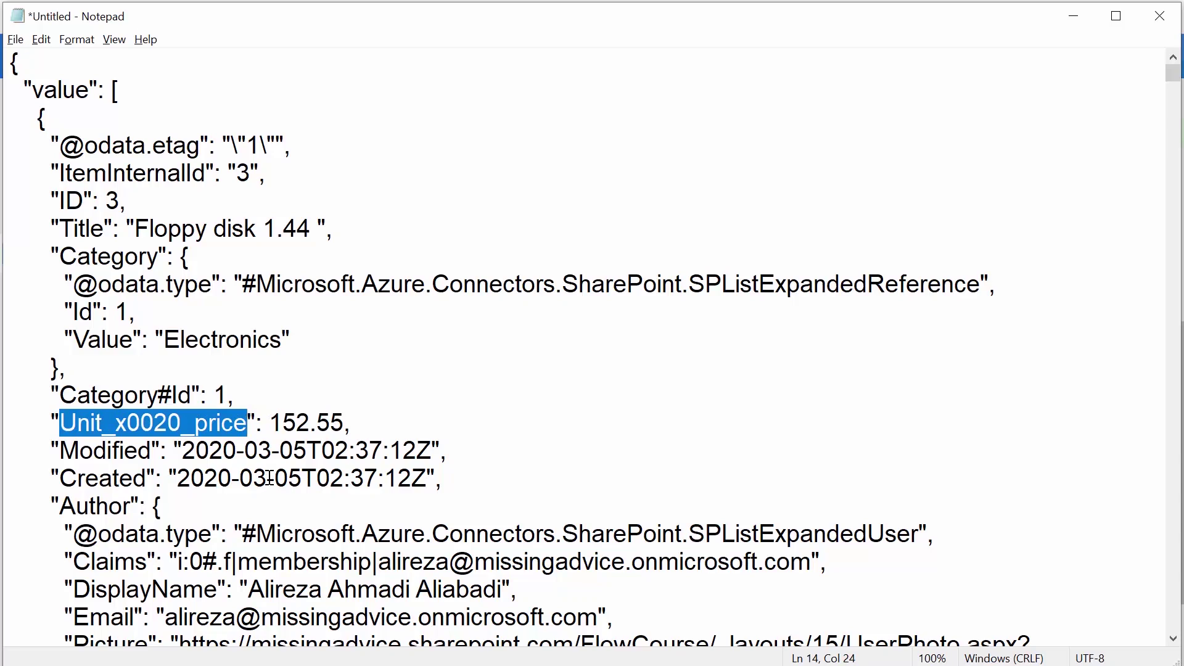
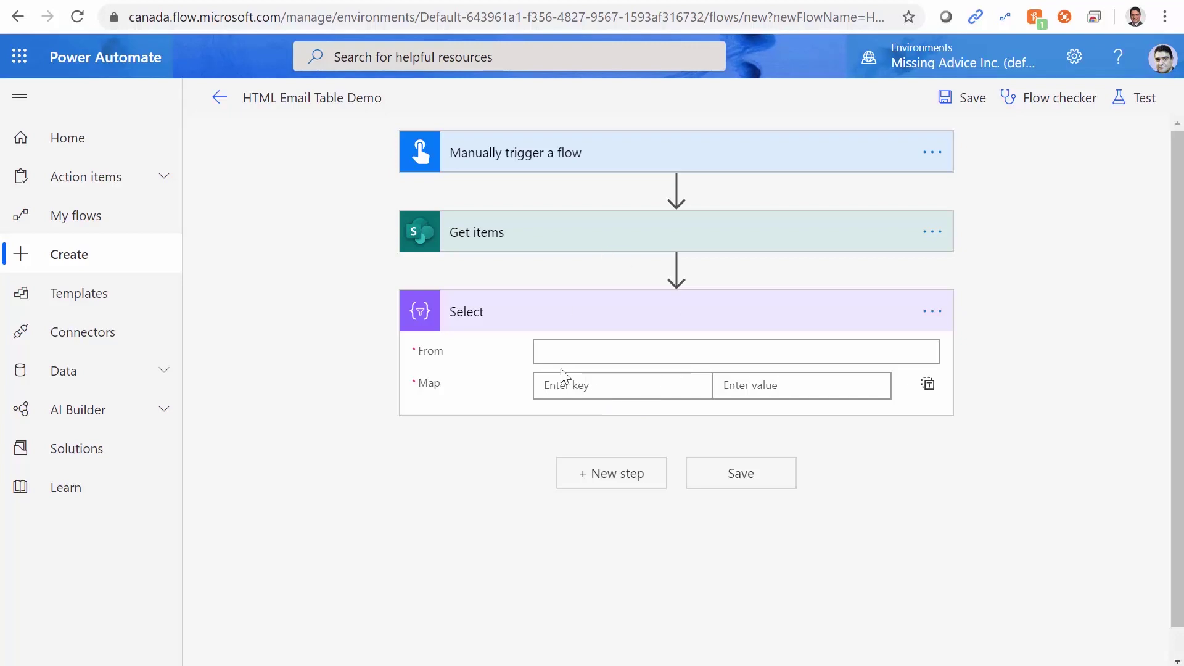
Check the name of the value array in the Notepad JSON, then return to the flow.
key(alt+Tab)
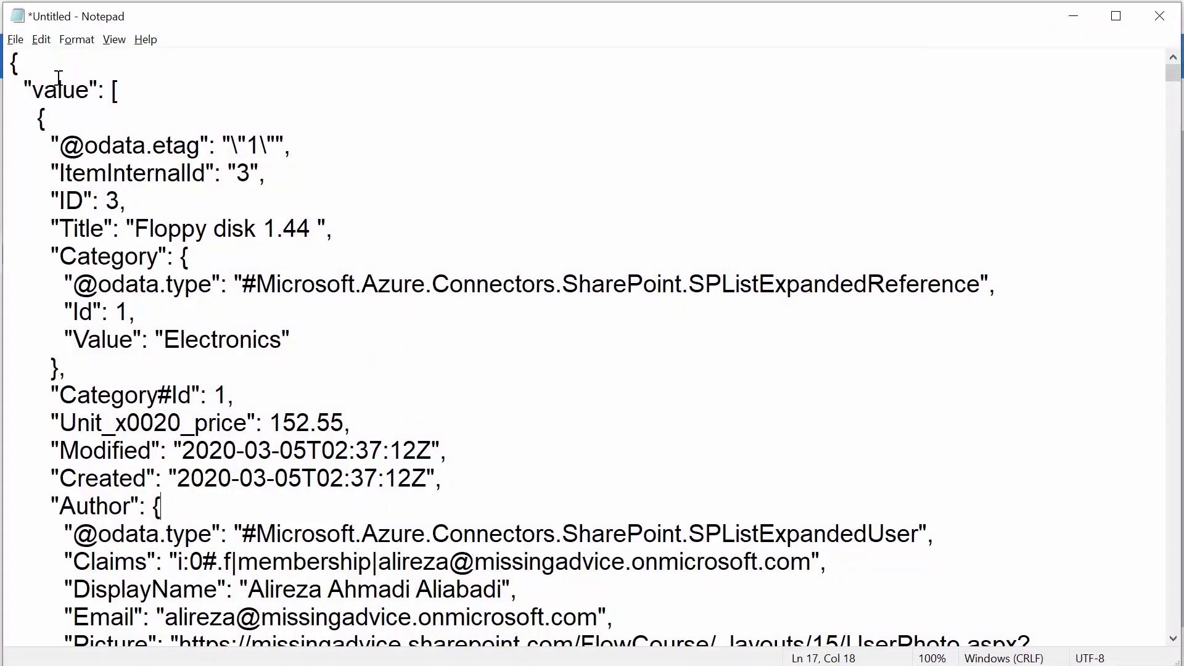
drag(33, 90, 92, 91)
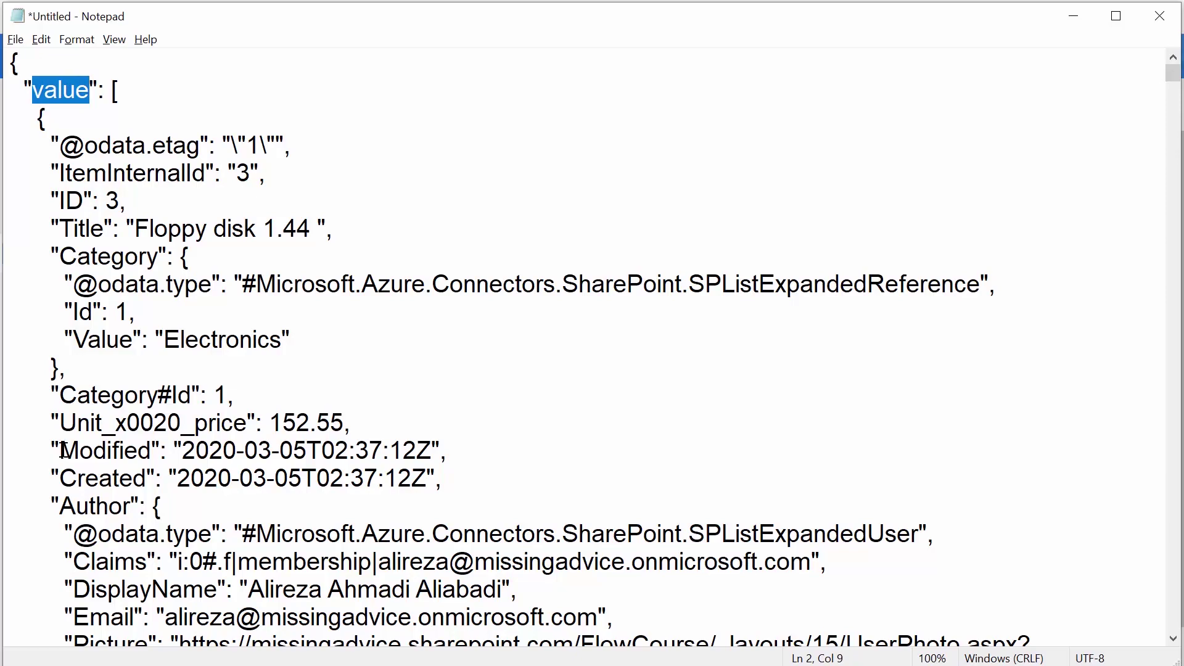
key(alt+Tab)
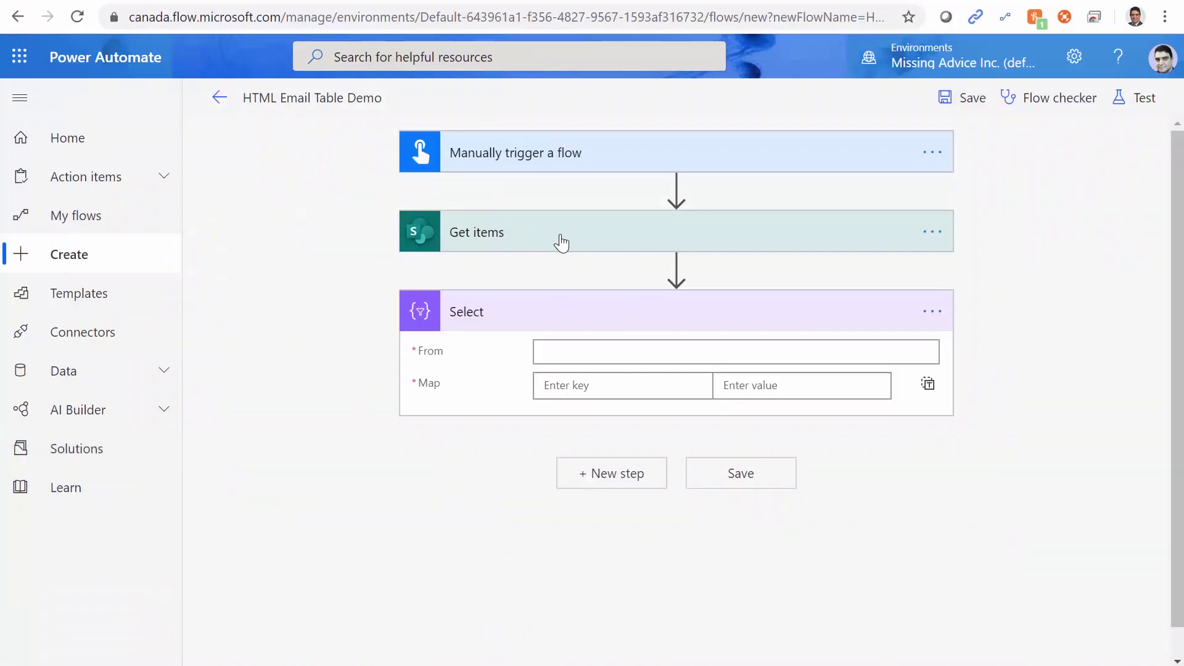
Set the Select action's From field to the Get items 'value' dynamic content.
click(558, 353)
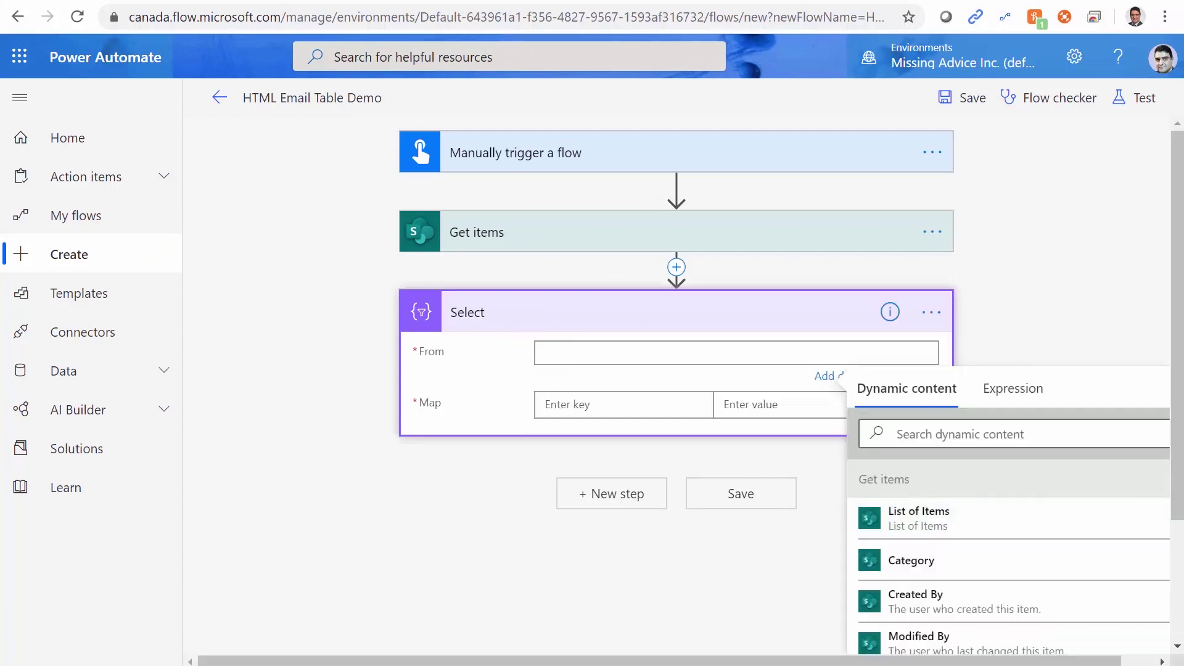
scroll(1180, 487, down, 2)
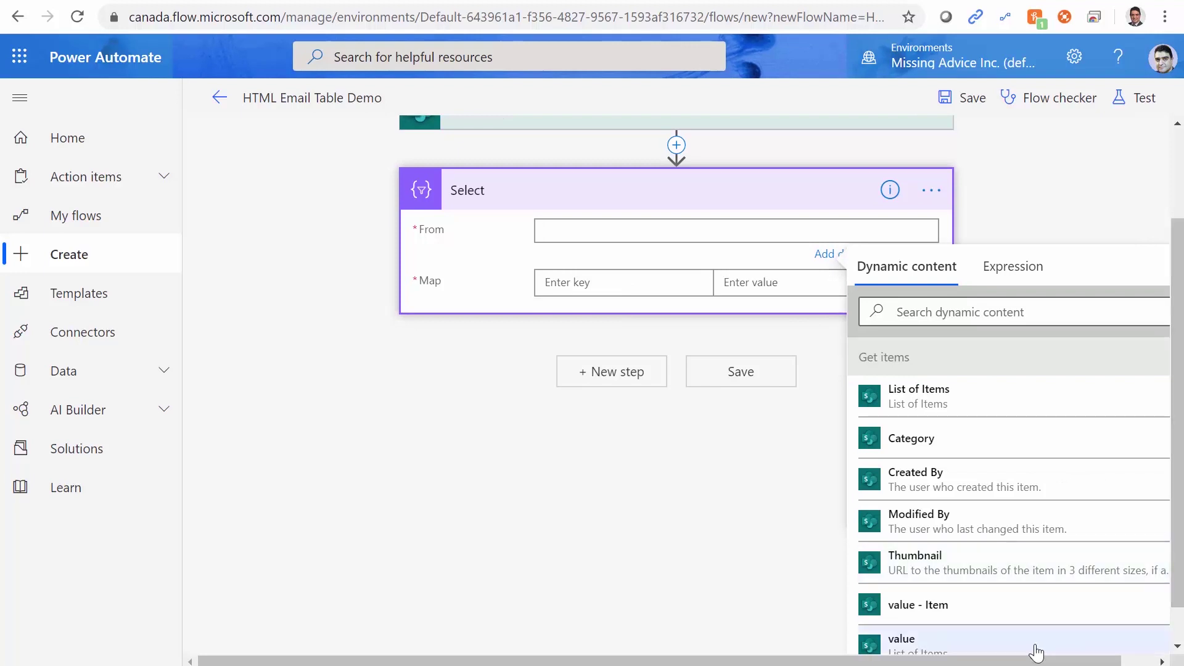
scroll(1024, 617, down, 3)
scroll(1019, 602, down, 1)
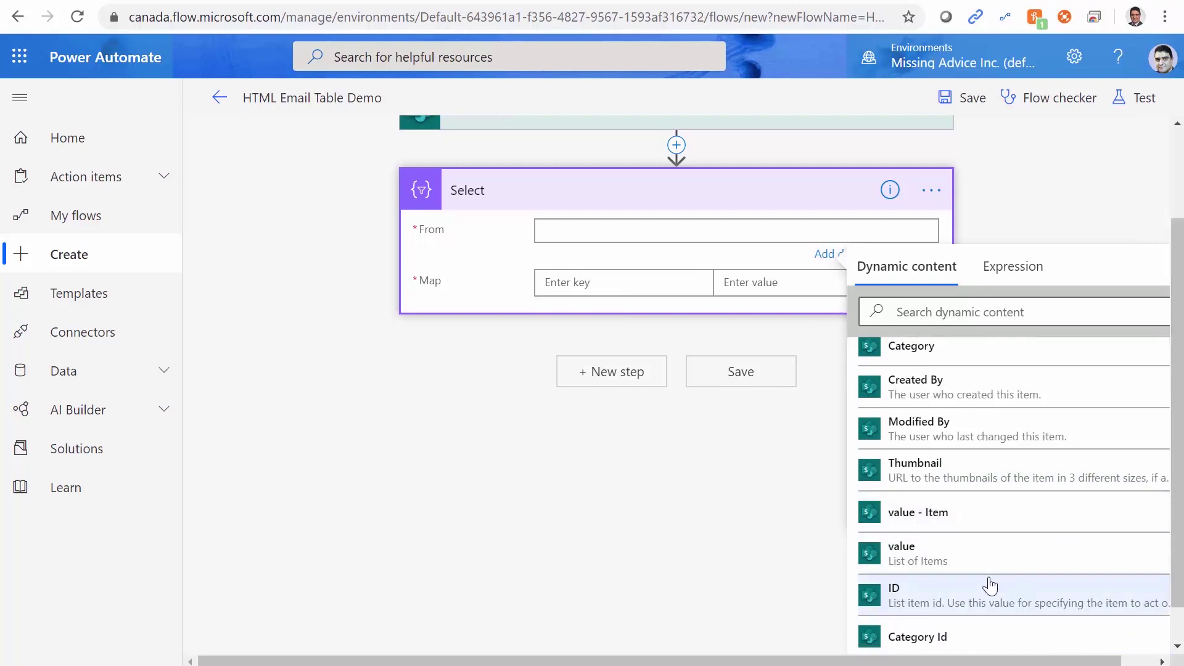
click(922, 559)
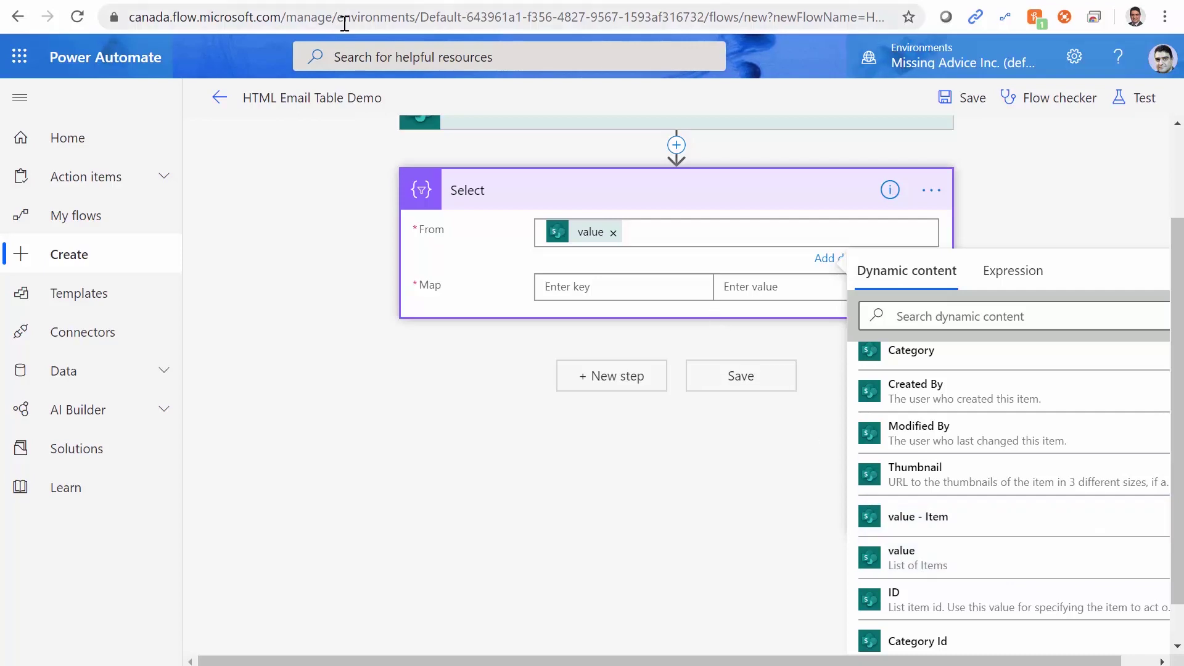
Review the first item's fields in the JSON and enter Title as the first map key.
key(alt+Tab)
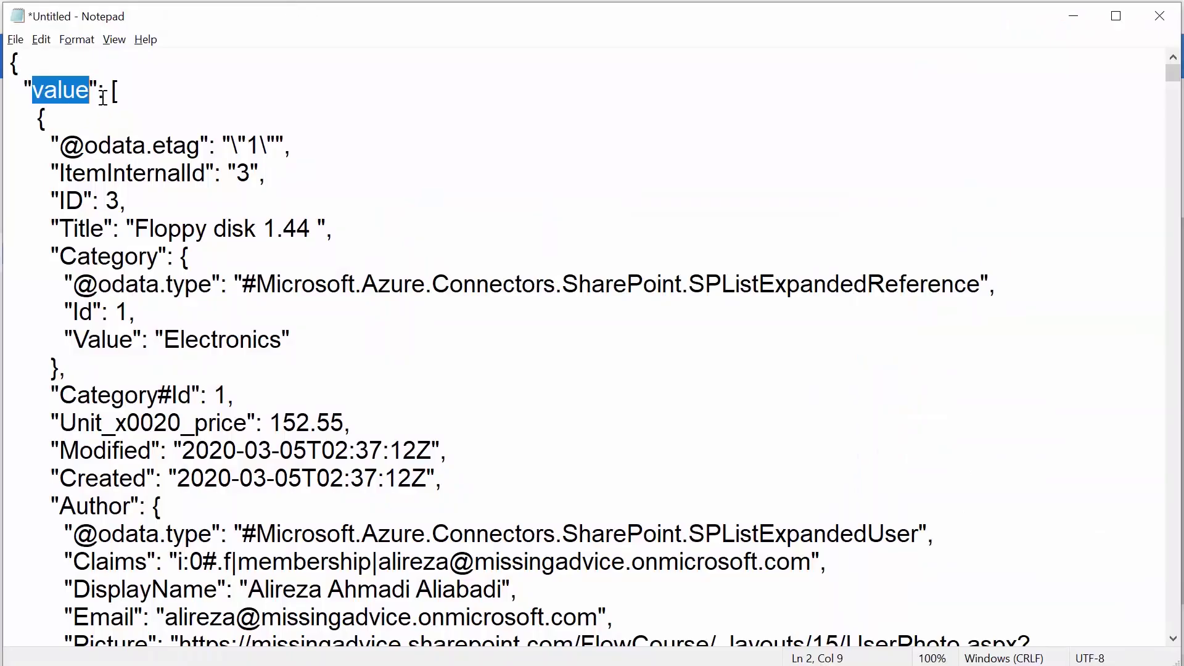
click(110, 92)
drag(110, 93, 211, 452)
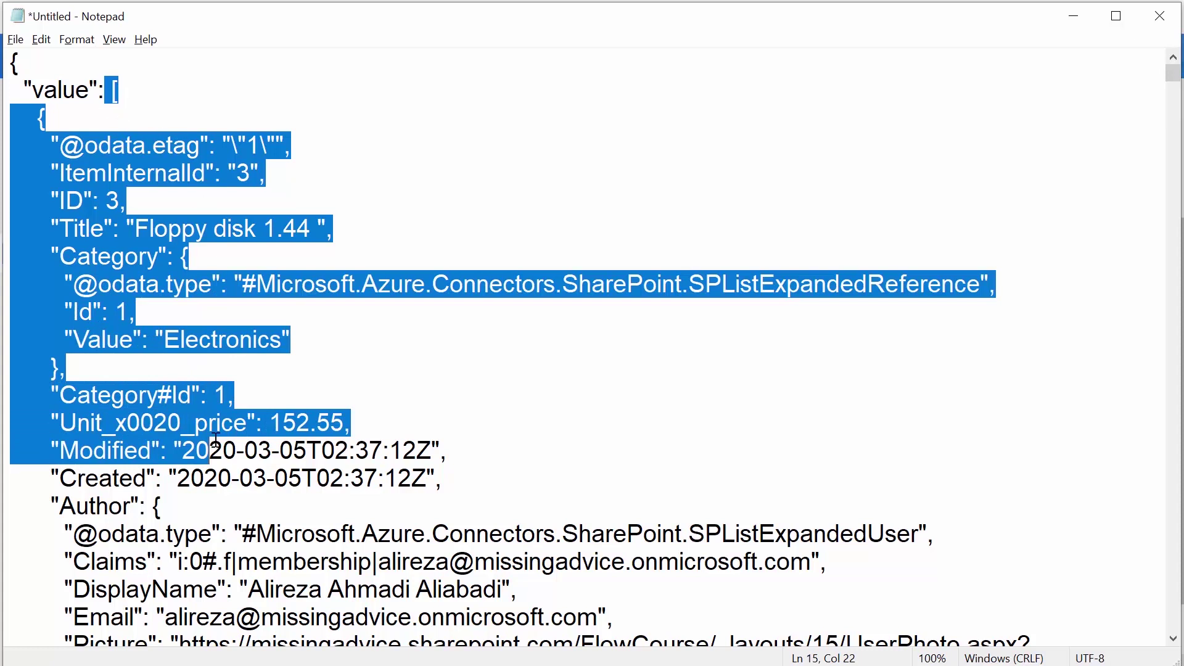
key(alt+Tab)
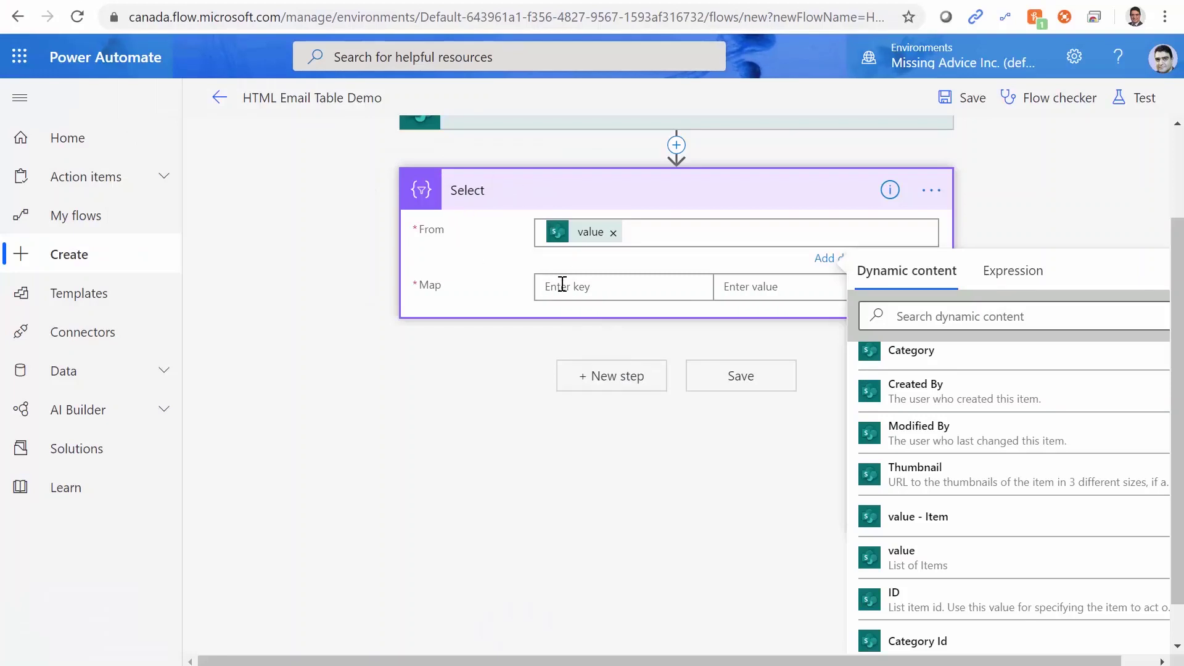
click(595, 288)
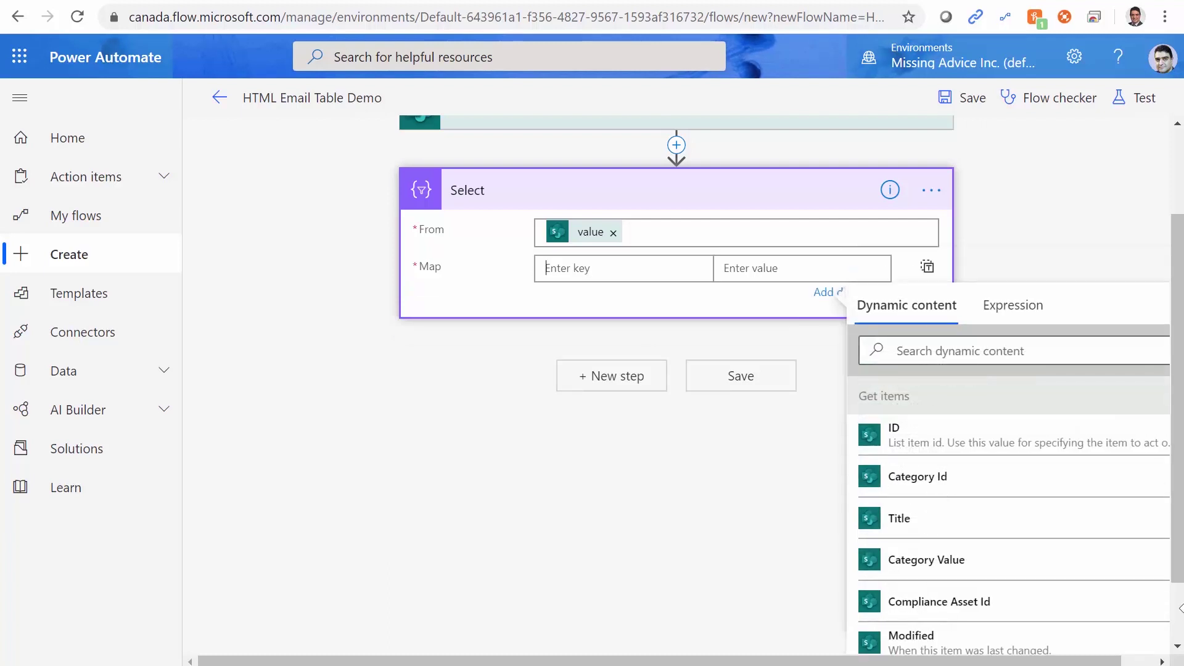
text(Title)
click(732, 268)
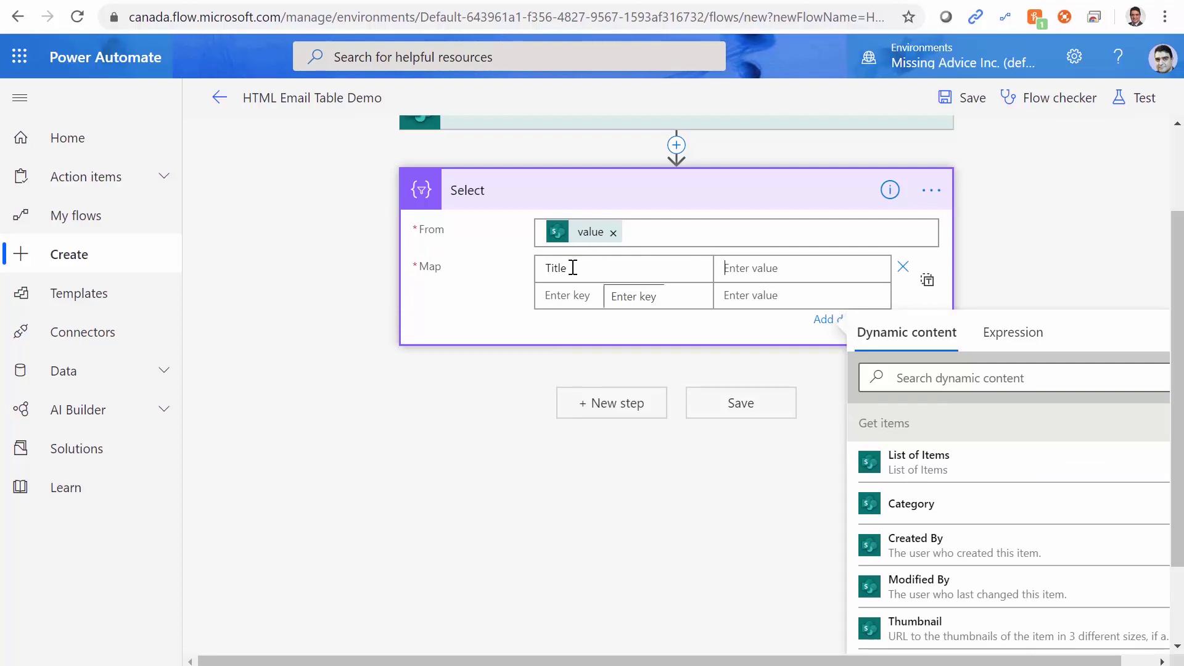
Start the Title value expression with Item() and locate the item's title in the JSON.
click(1029, 336)
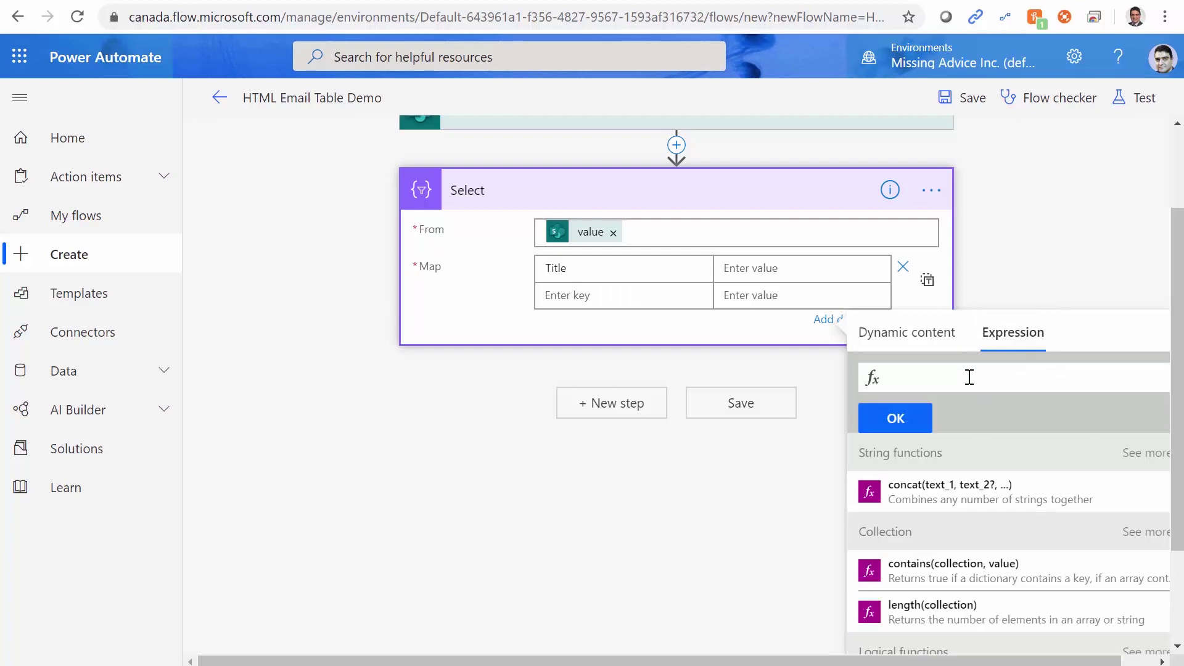
text(Item)
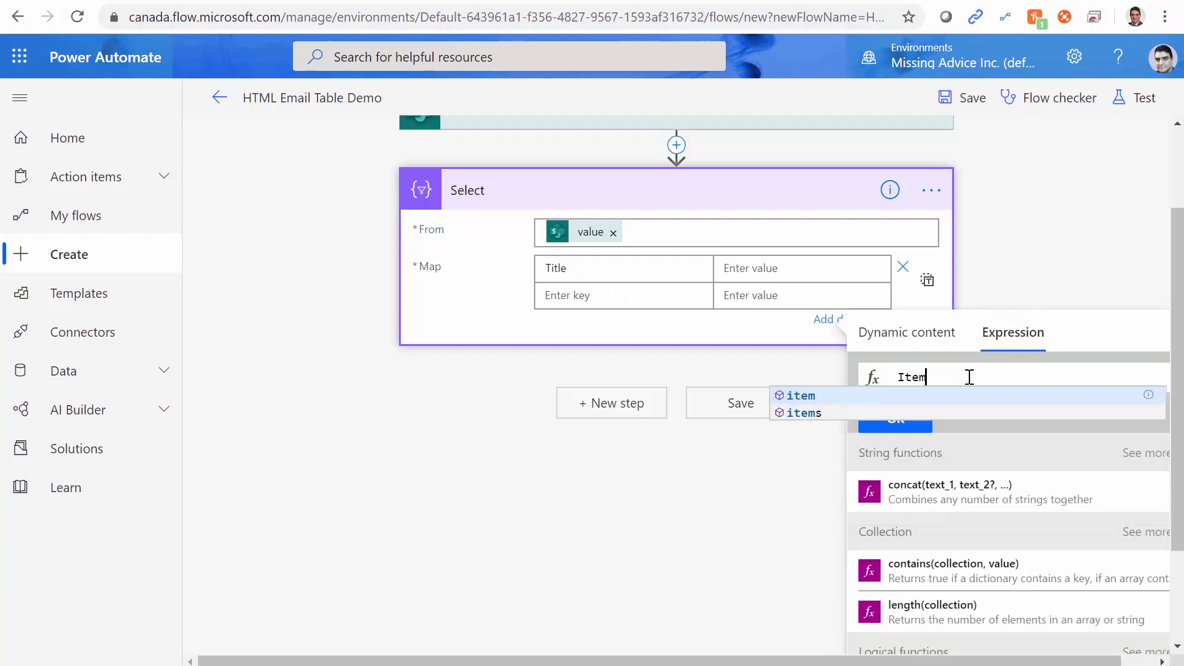
text(())
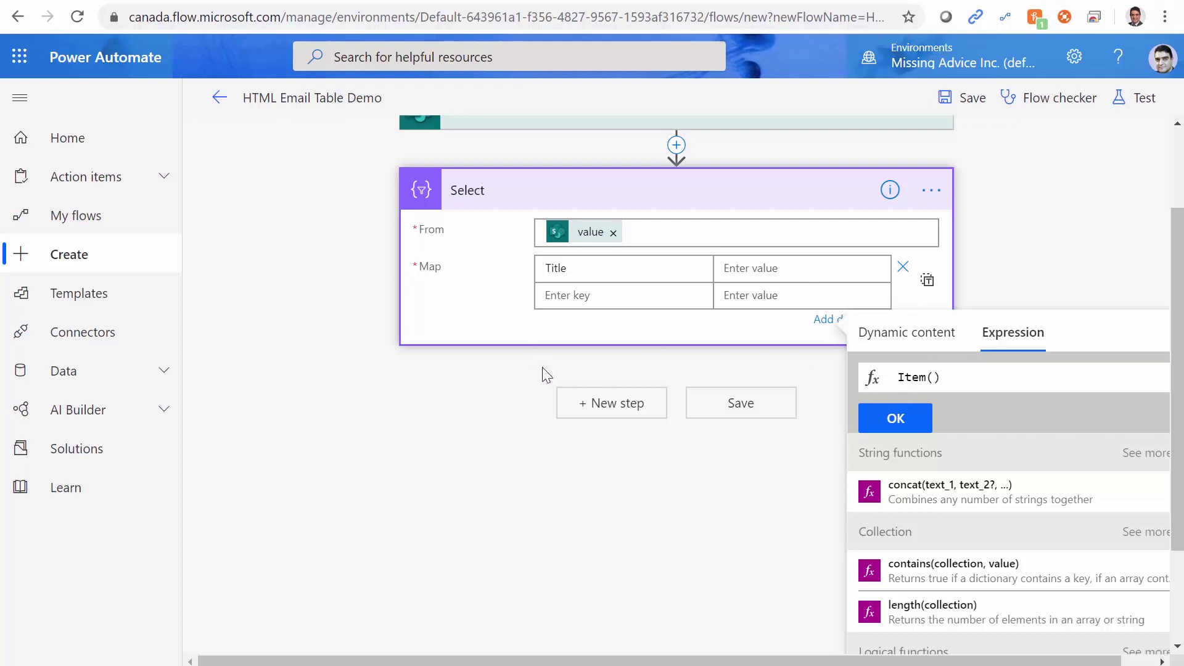
key(alt+Tab)
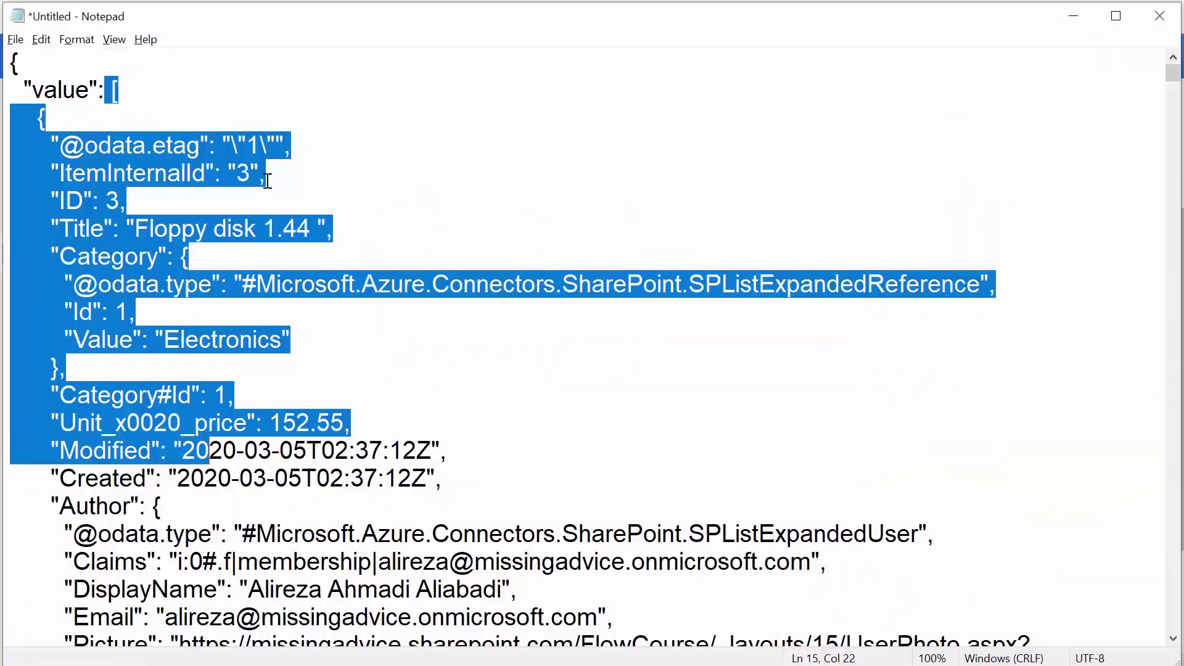
click(224, 248)
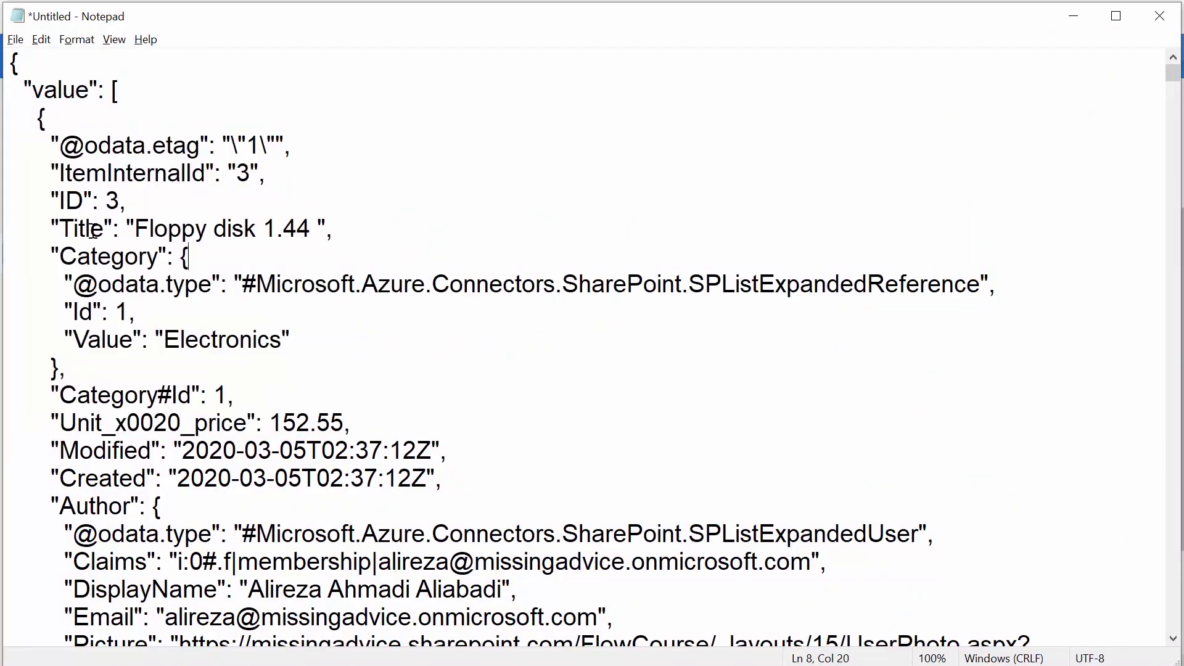
click(140, 229)
drag(140, 229, 315, 236)
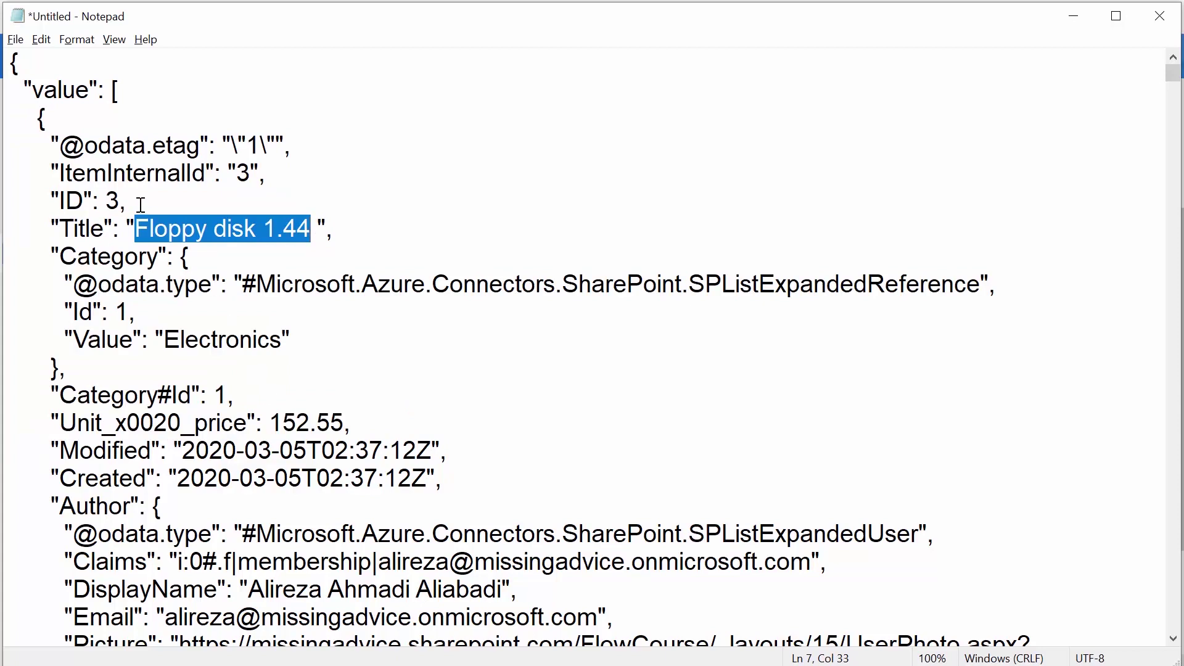
key(alt+Tab)
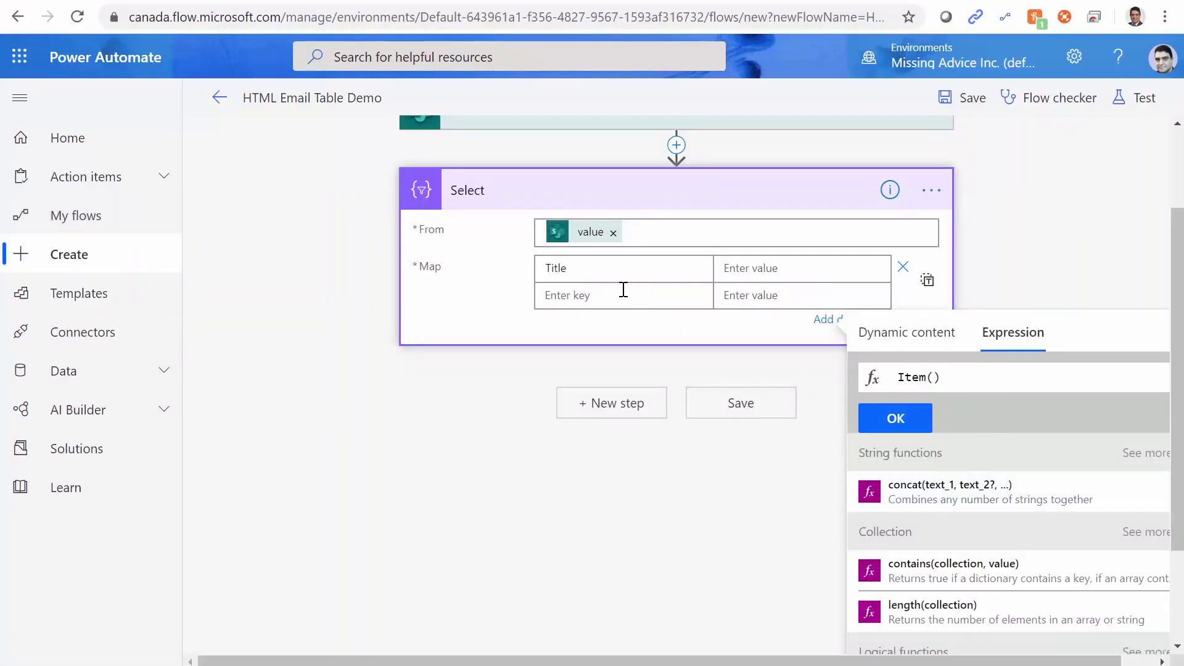
Complete the expression as Item().Title and apply it as the Title value.
key(alt+Tab)
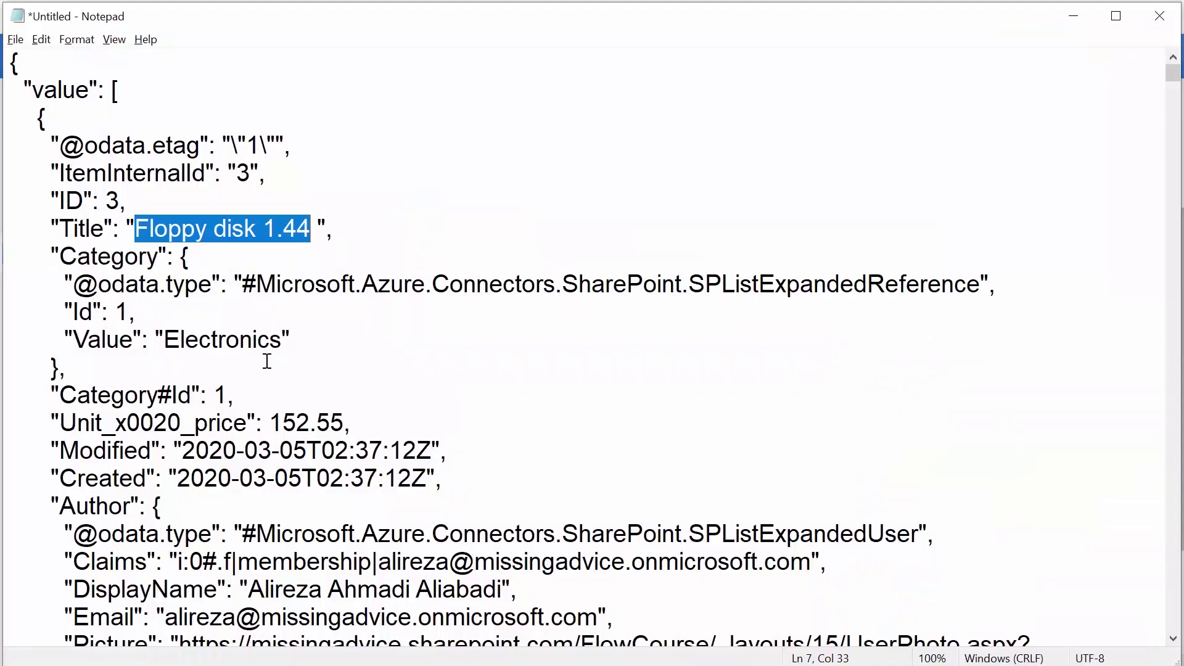
click(80, 230)
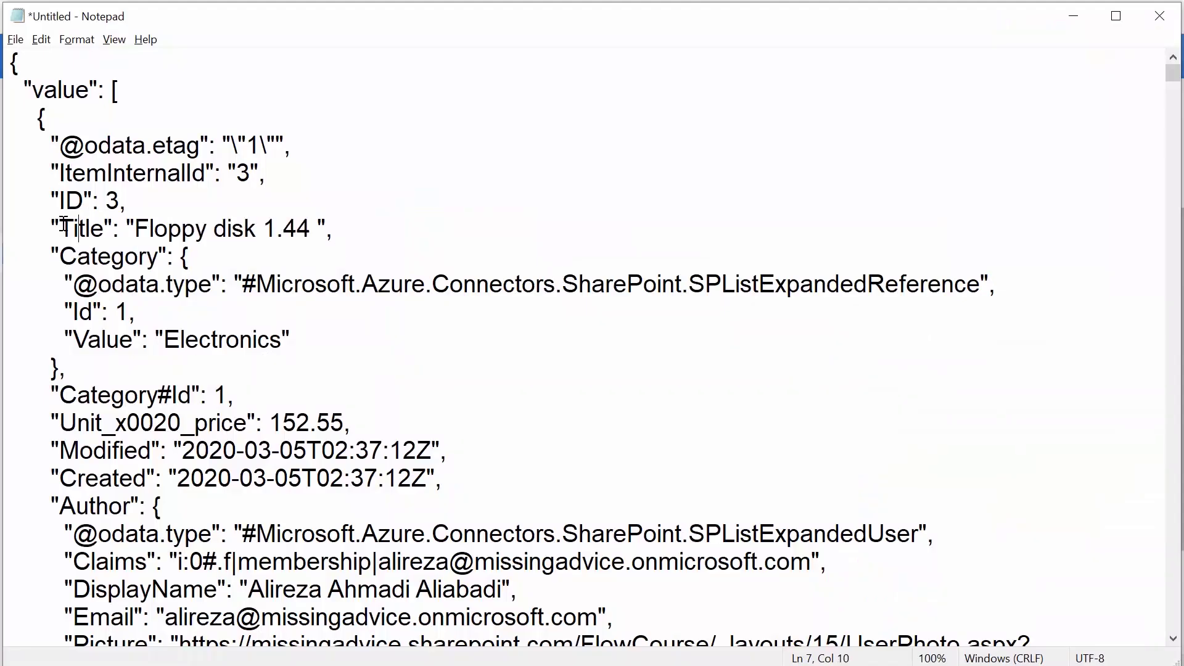
drag(62, 228, 106, 229)
key(ctrl+c)
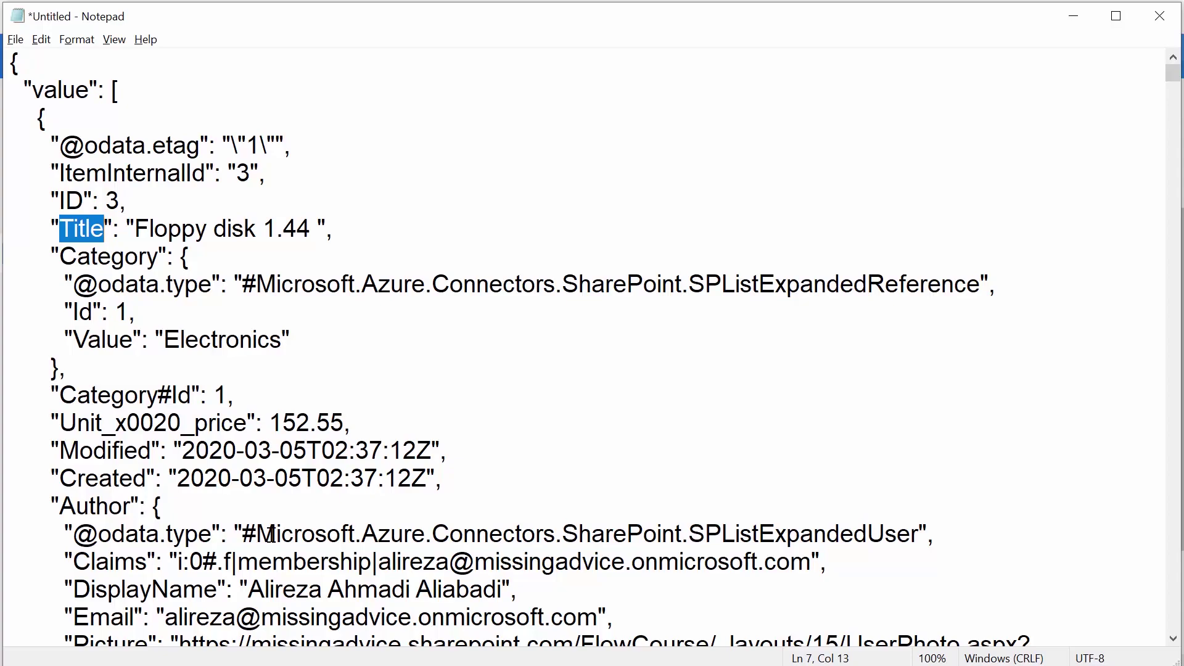
key(alt+Tab)
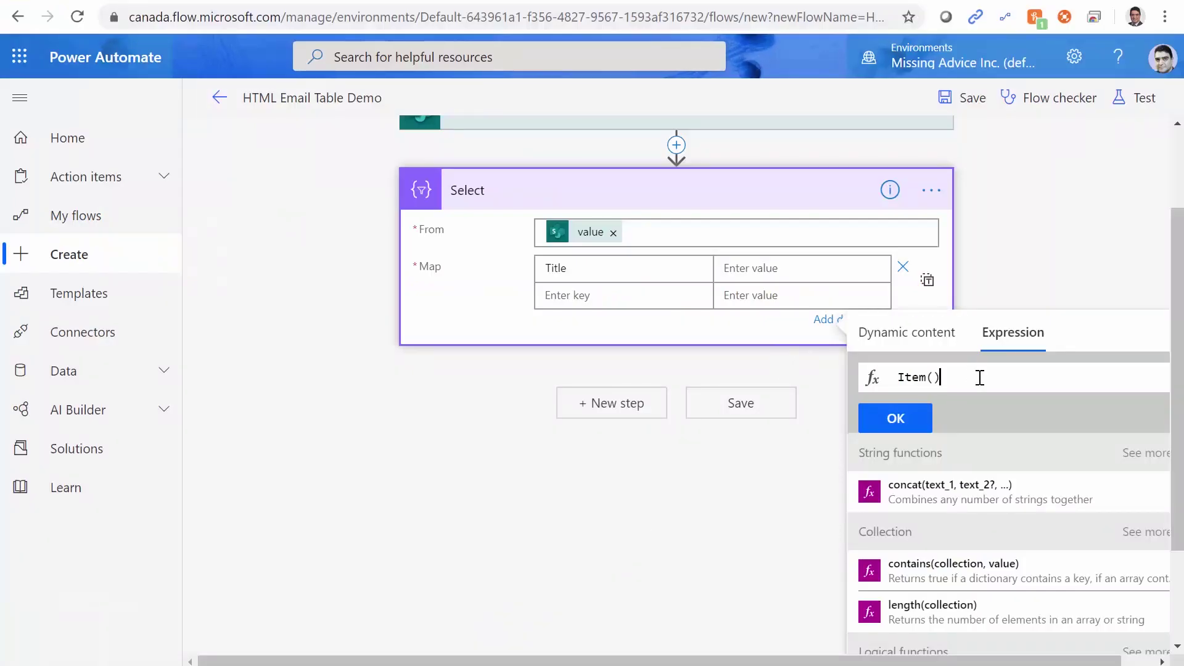
text(.)
key(ctrl+v)
click(909, 419)
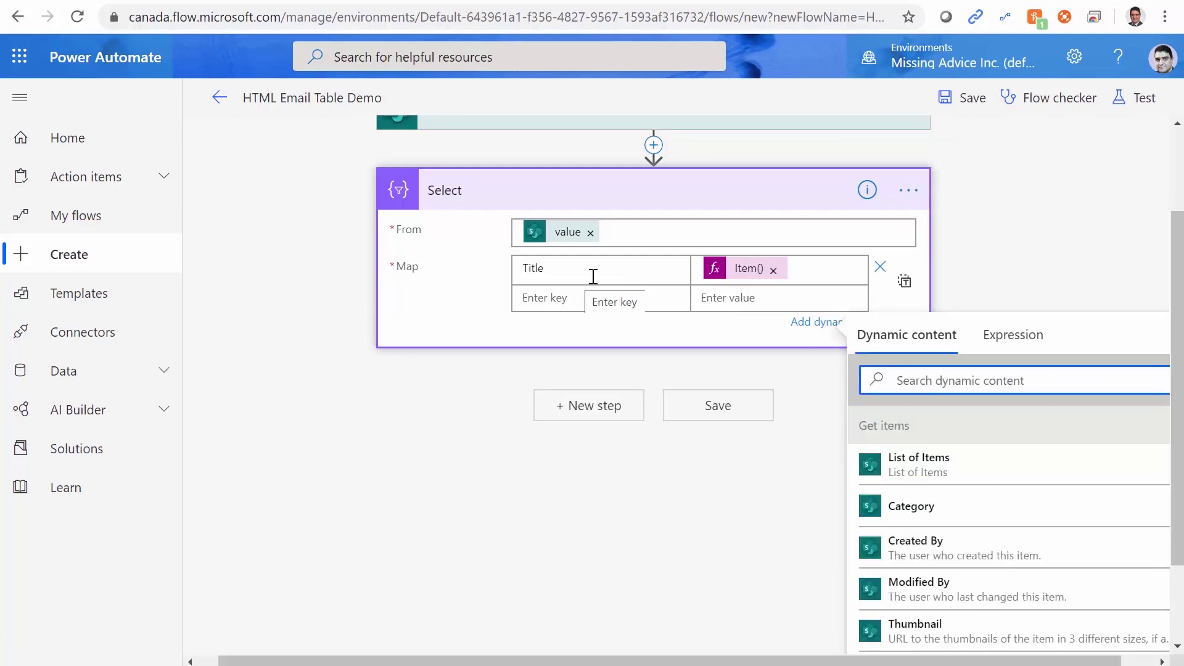
Add an ID map key copied from the JSON, valued by the Item().ID expression.
click(595, 306)
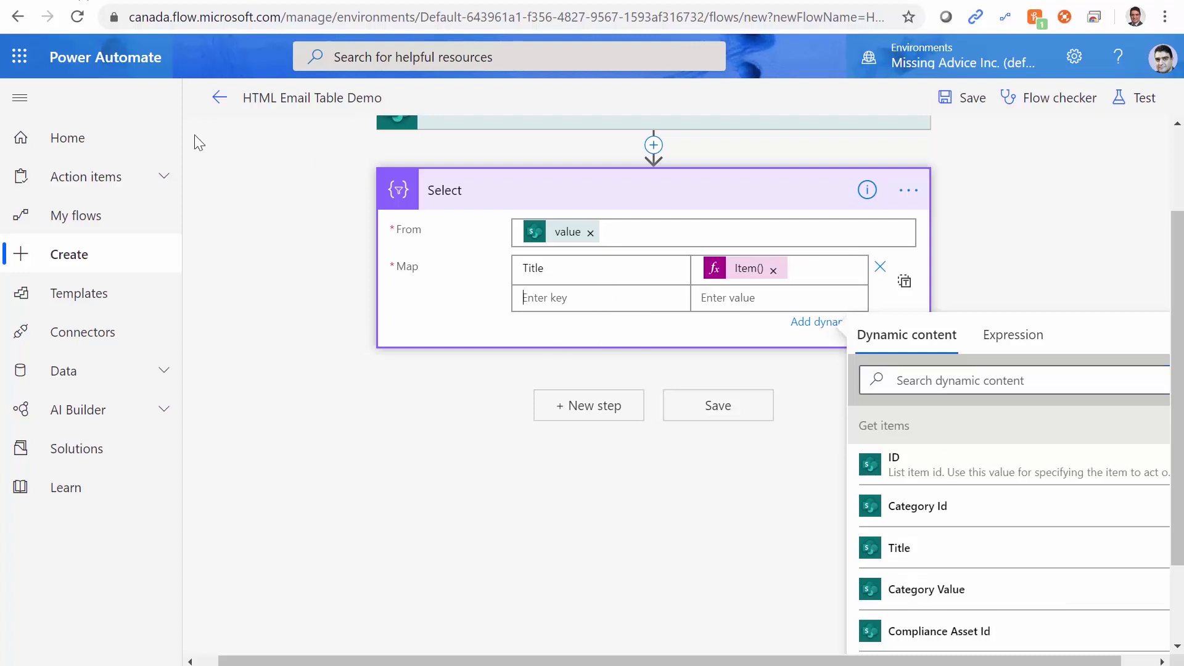
key(alt+Tab)
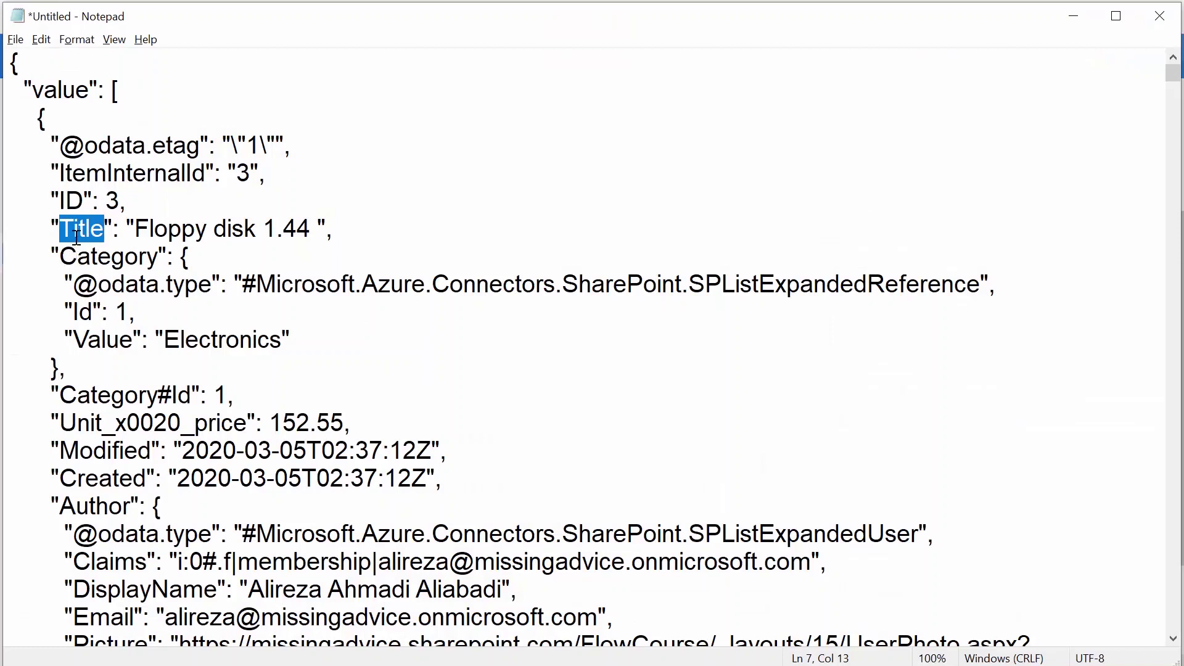
drag(59, 201, 80, 201)
key(ctrl+c)
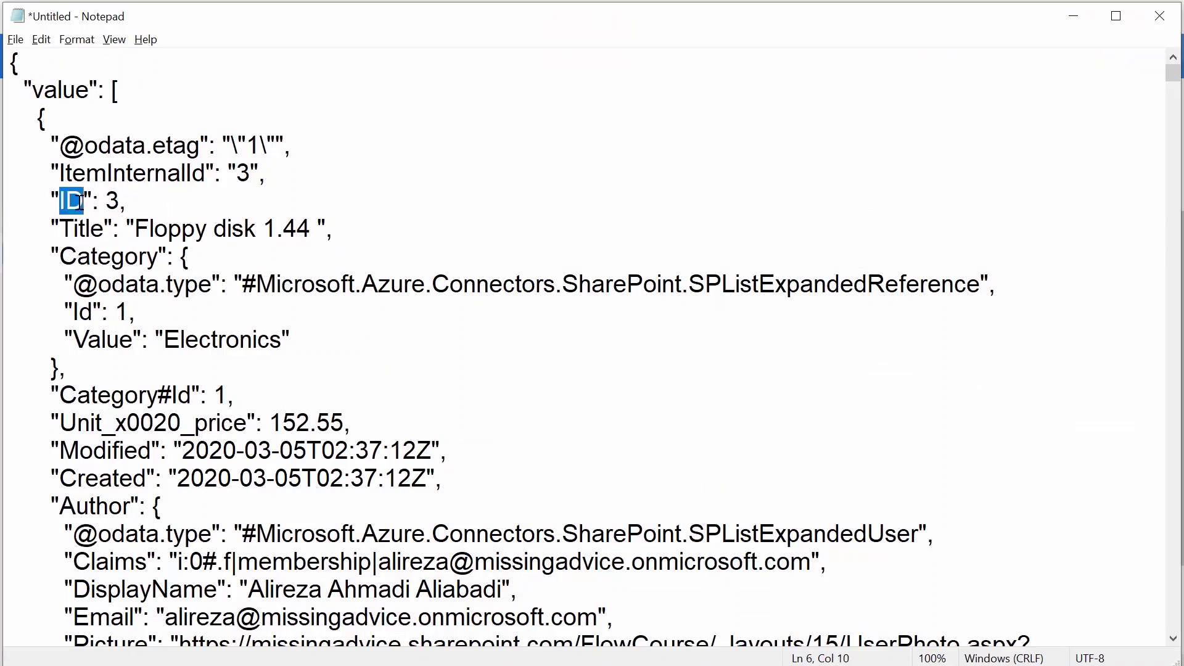
key(alt+Tab)
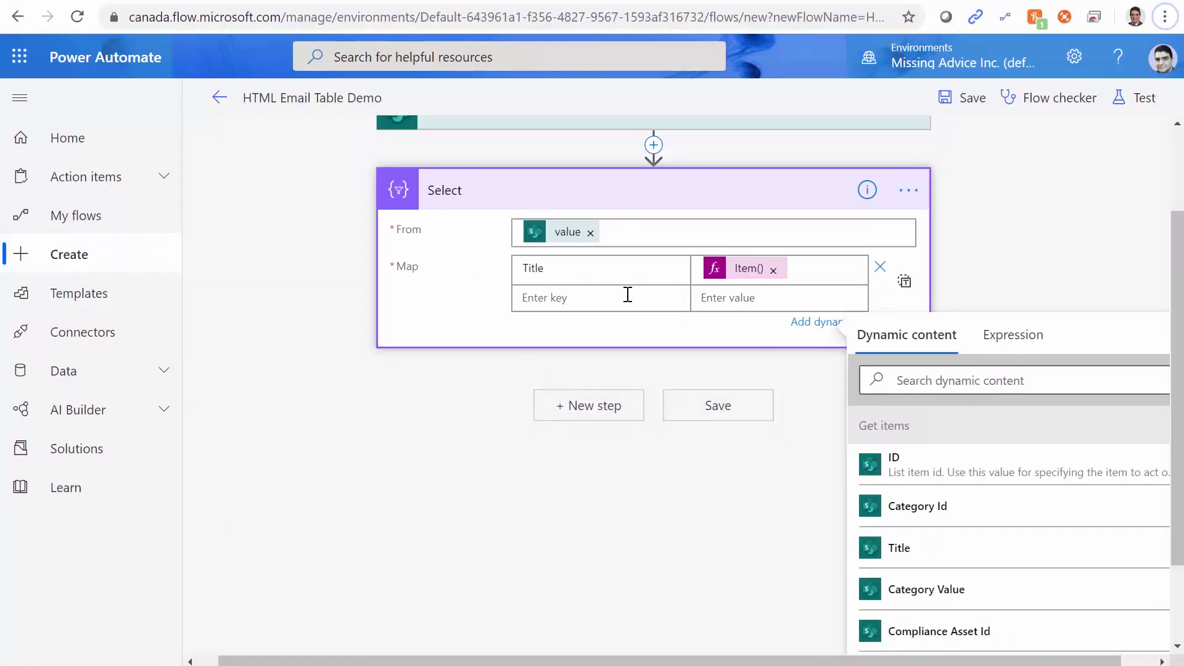
key(ctrl+v)
click(713, 298)
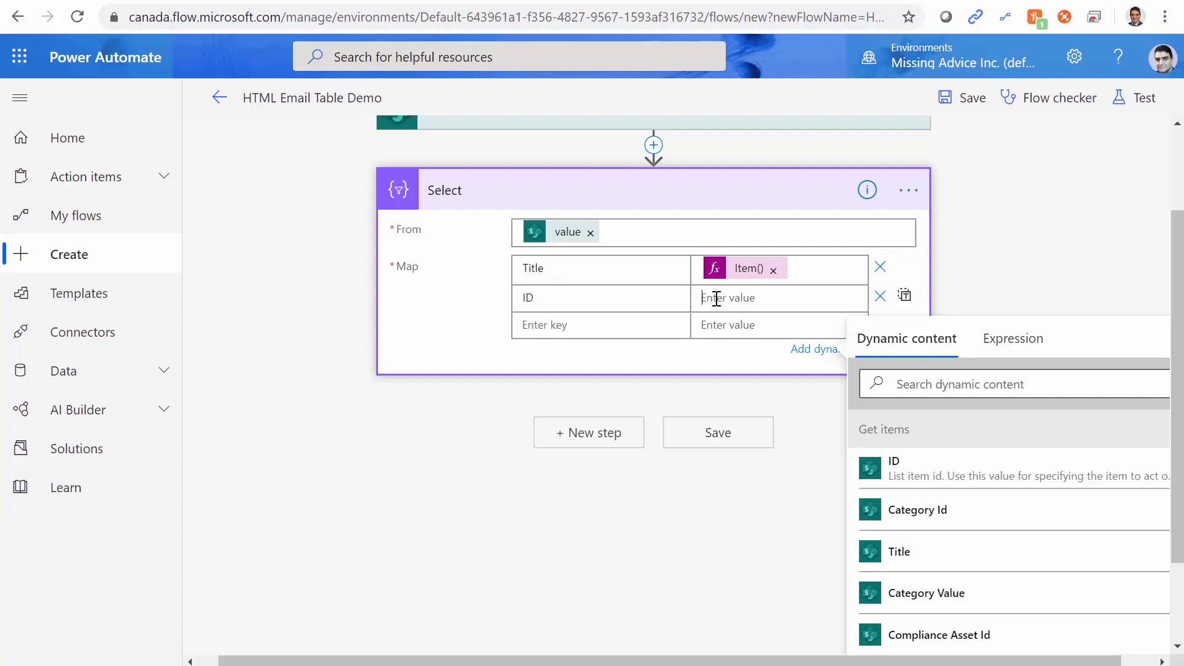
click(1024, 351)
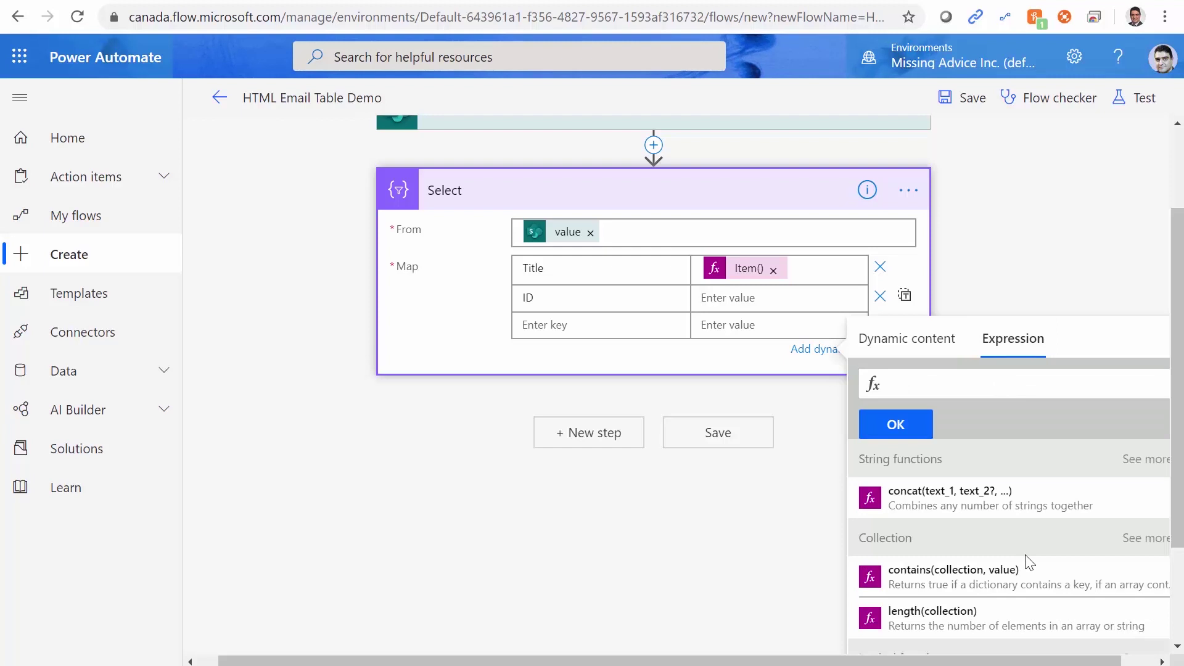
text(Item)
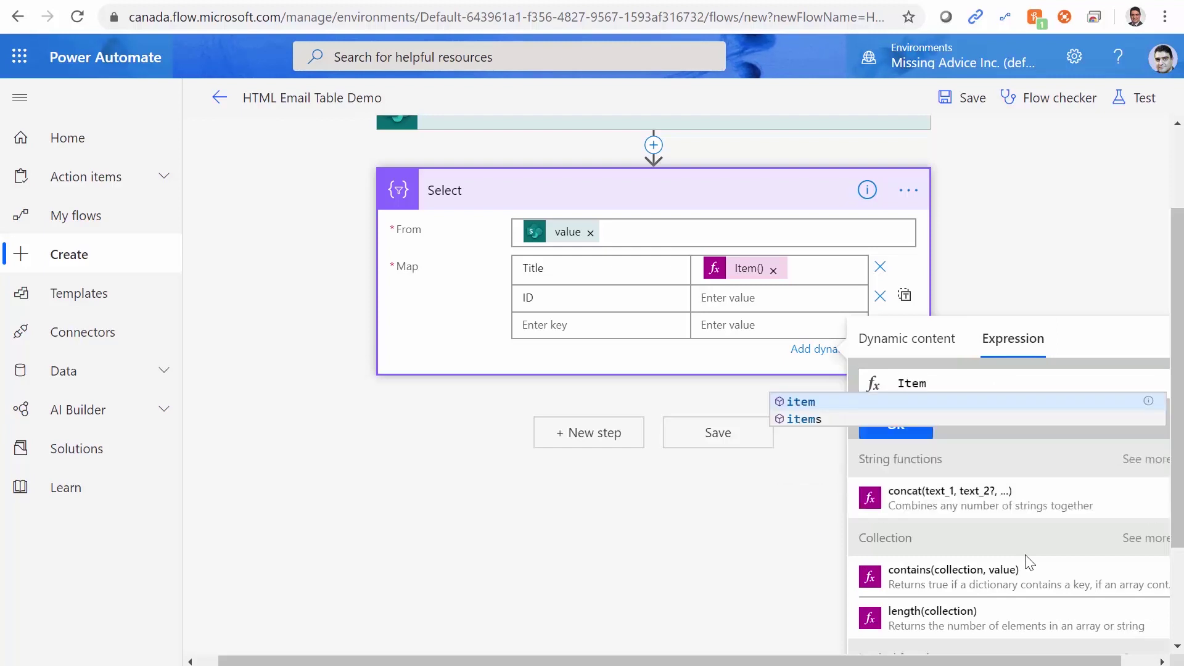
text(())
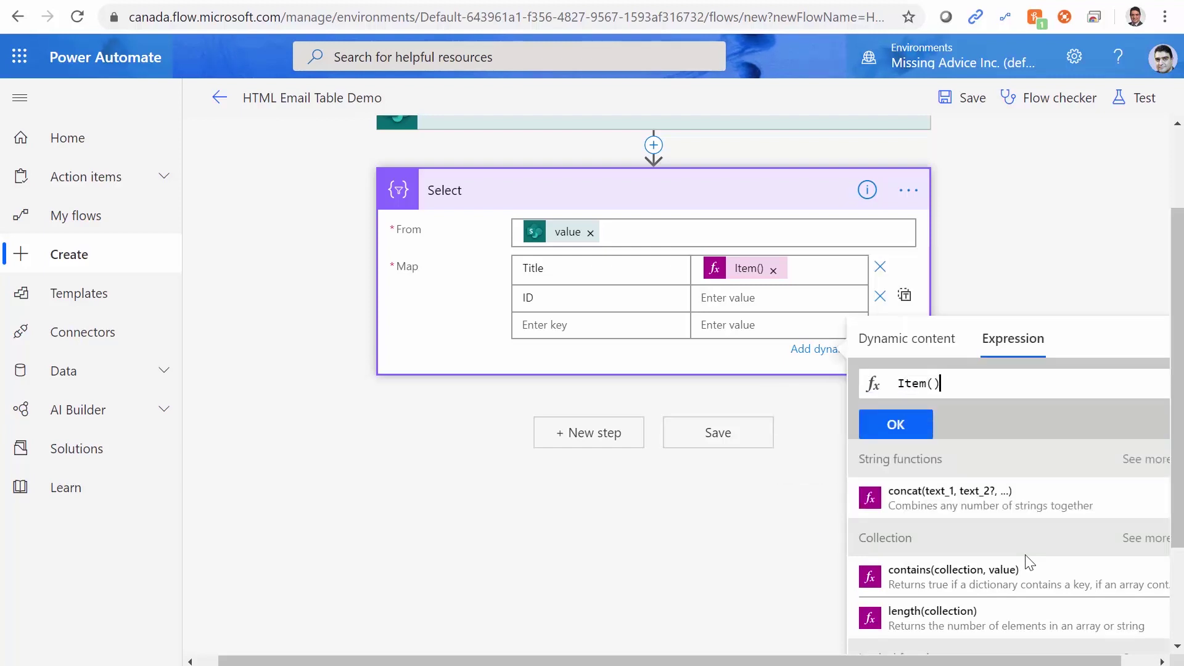
text(.ID)
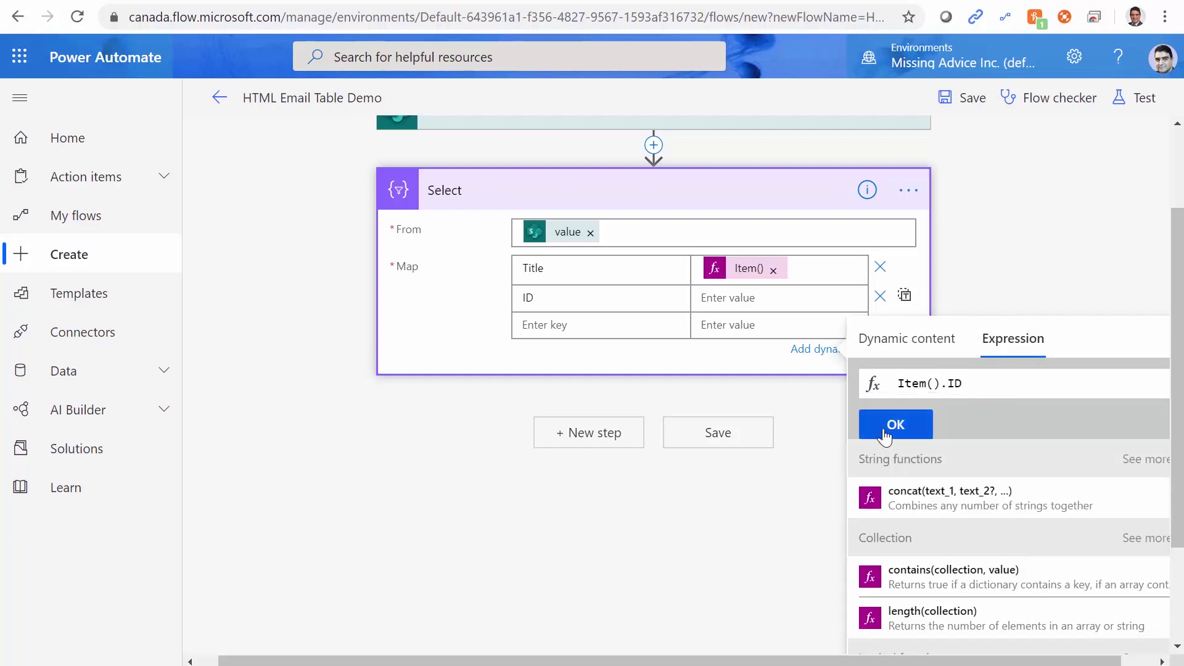
click(892, 425)
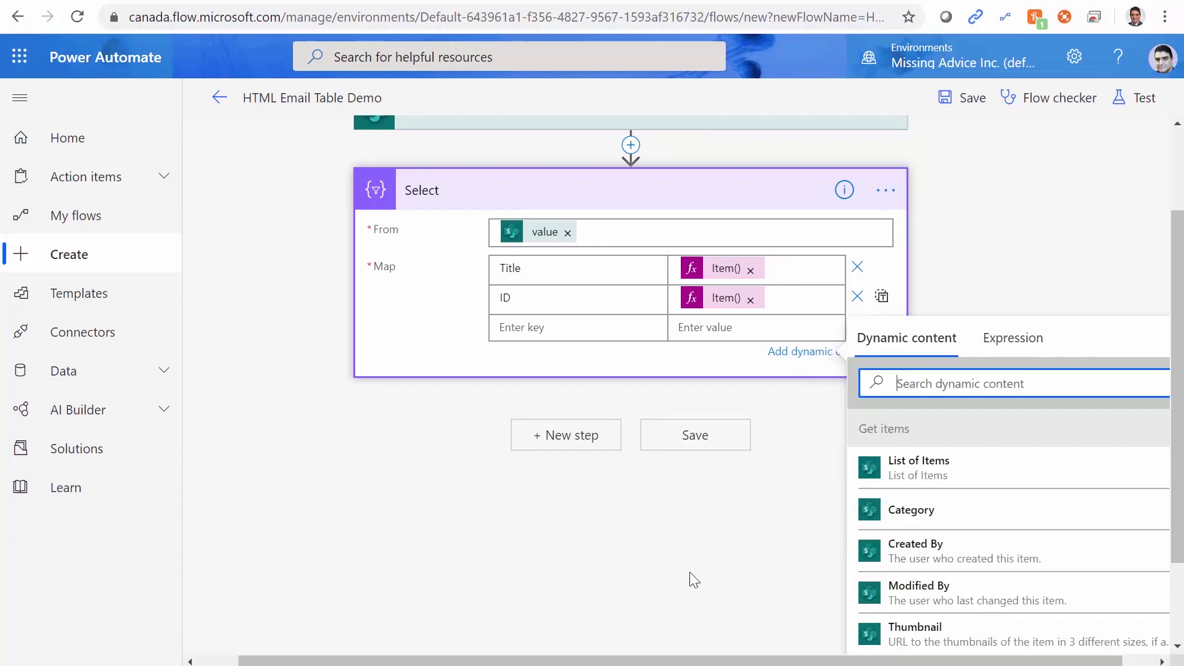
Save the flow and run a manual test.
click(718, 446)
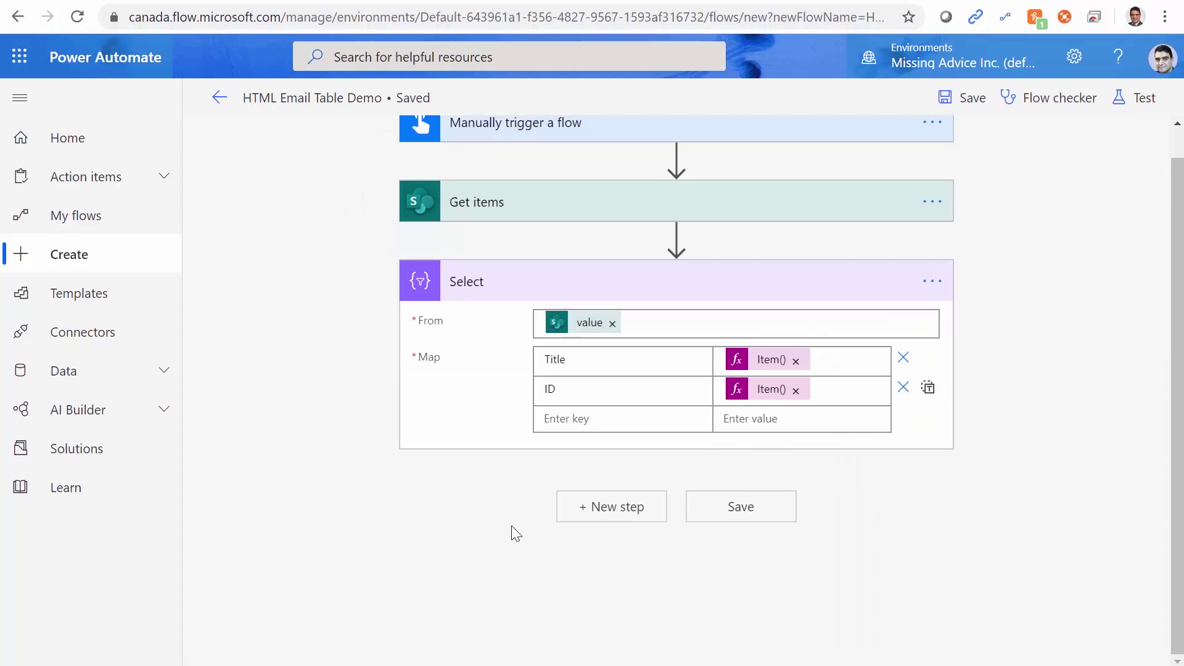
click(1137, 101)
click(930, 225)
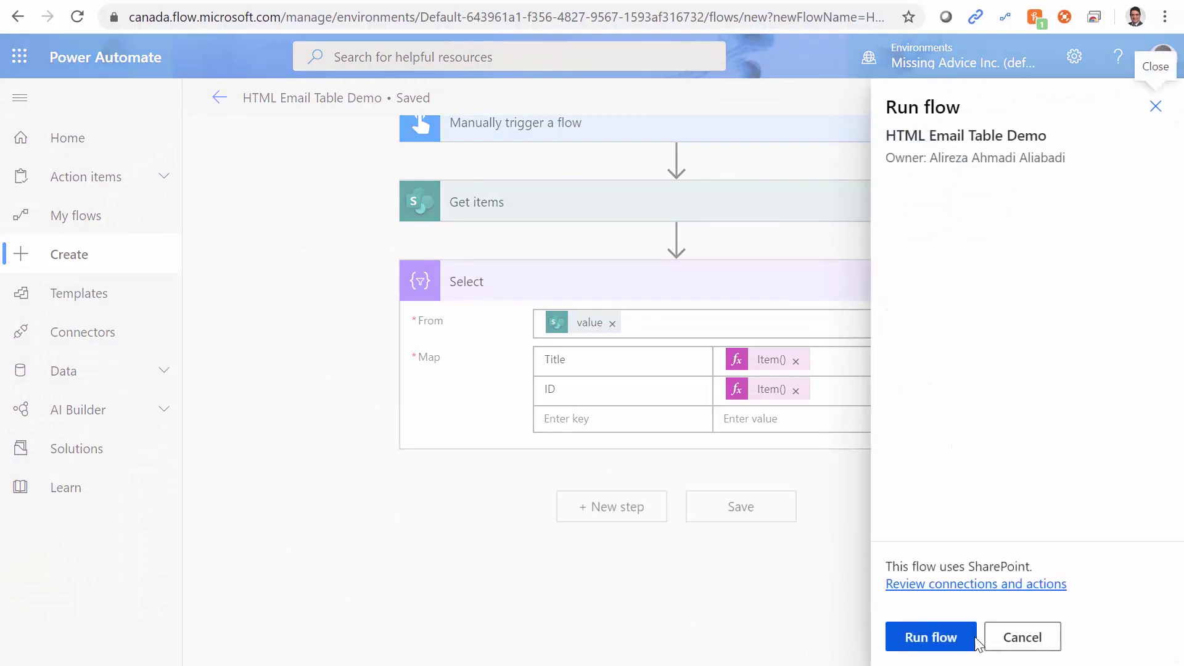
click(950, 639)
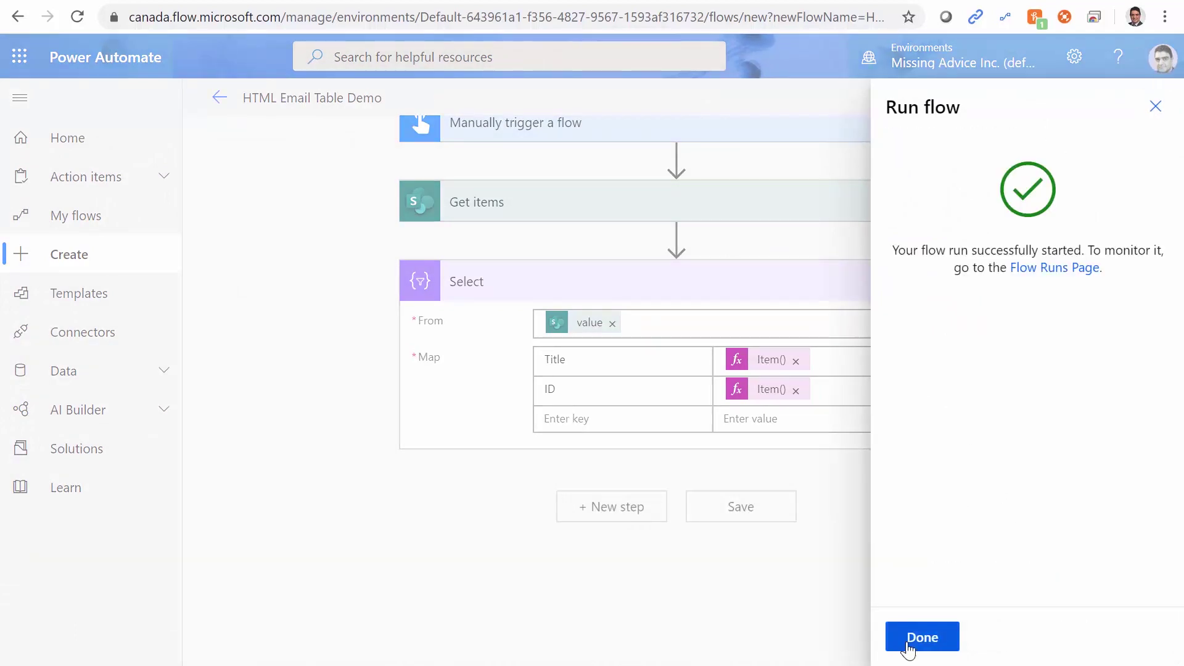
click(916, 642)
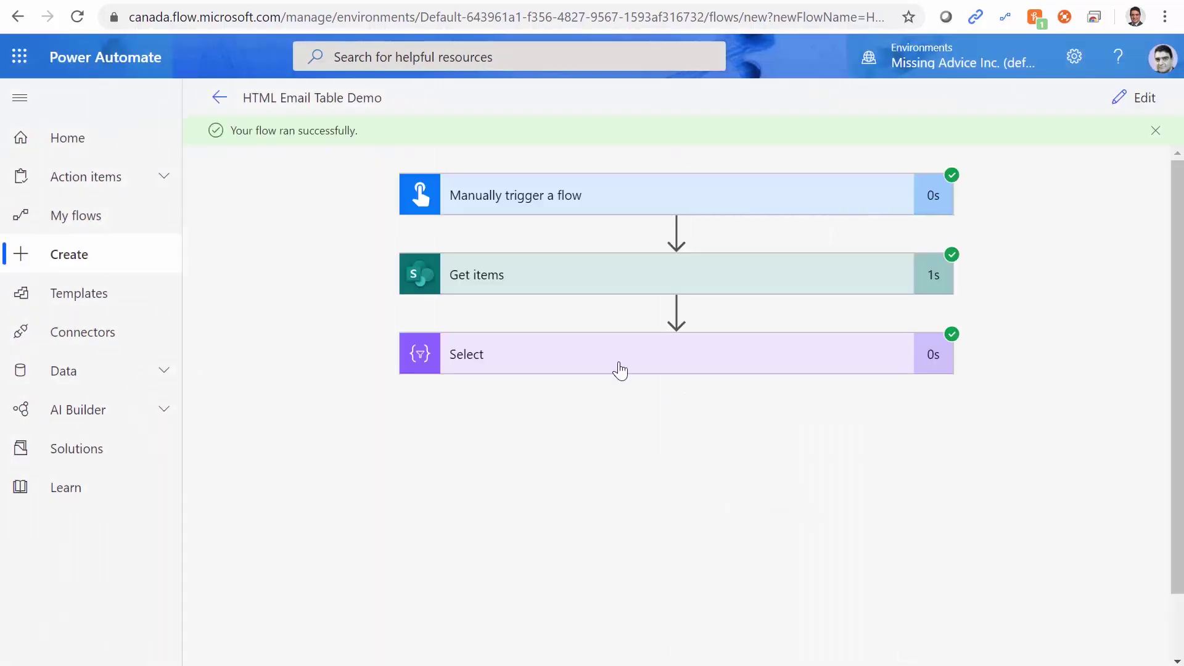
Inspect the Get items output and the Select output's Title and ID pairs.
click(540, 288)
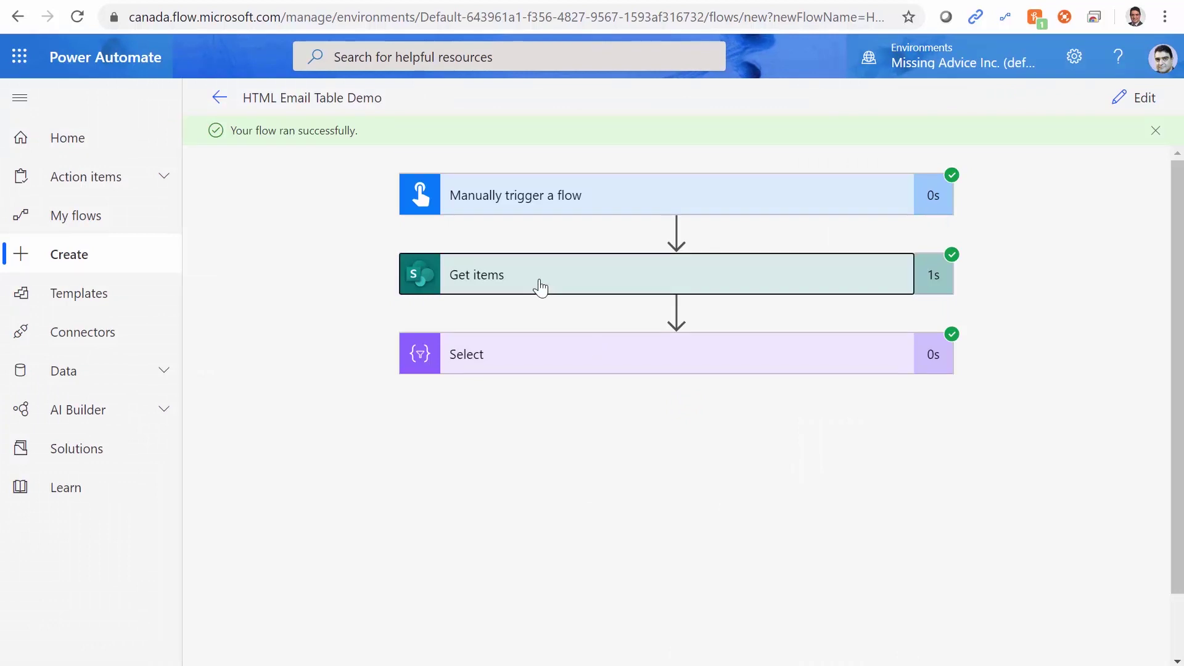
scroll(1010, 561, down, 1)
scroll(1010, 562, down, 7)
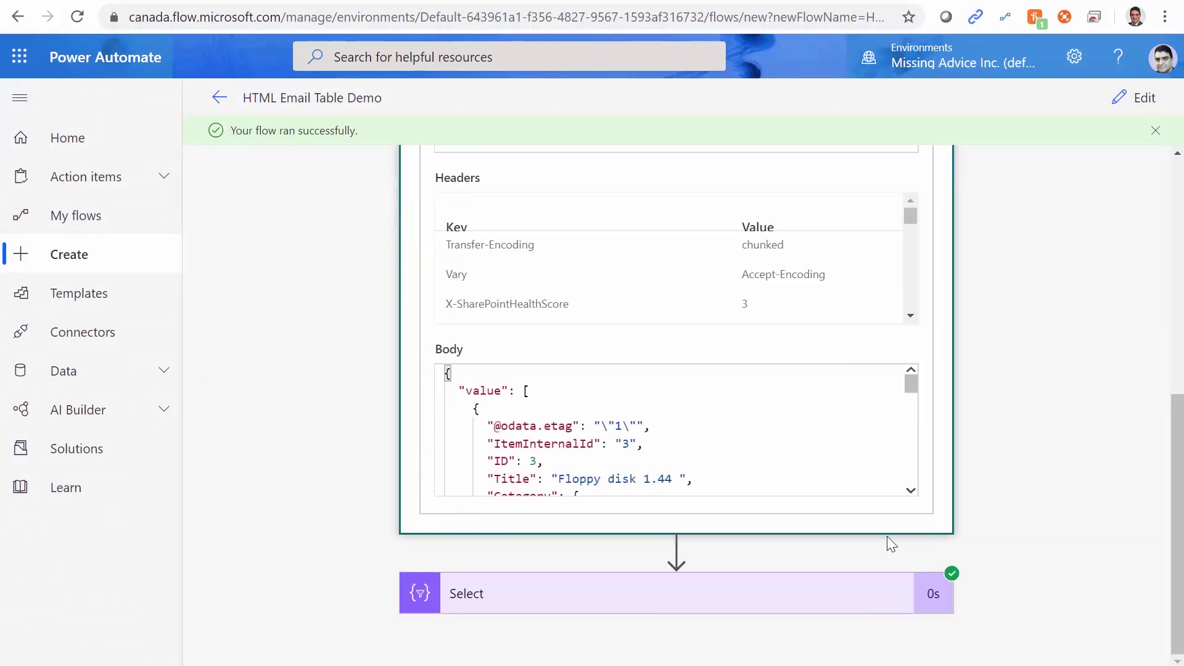
scroll(623, 464, up, 8)
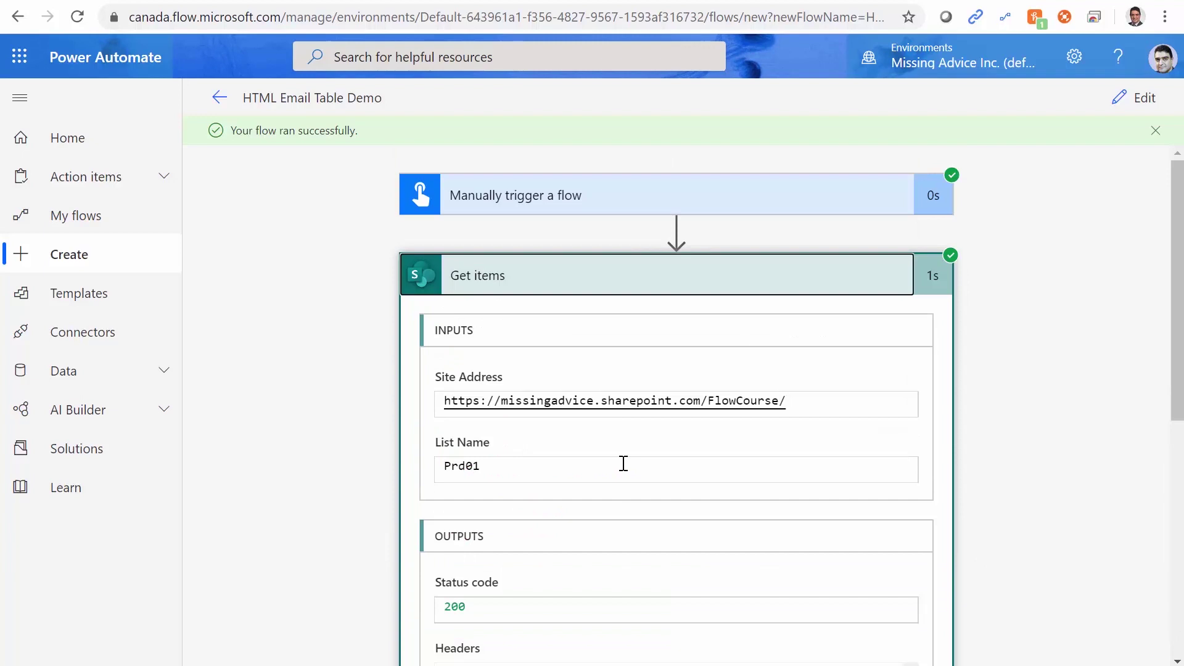
click(588, 285)
click(635, 371)
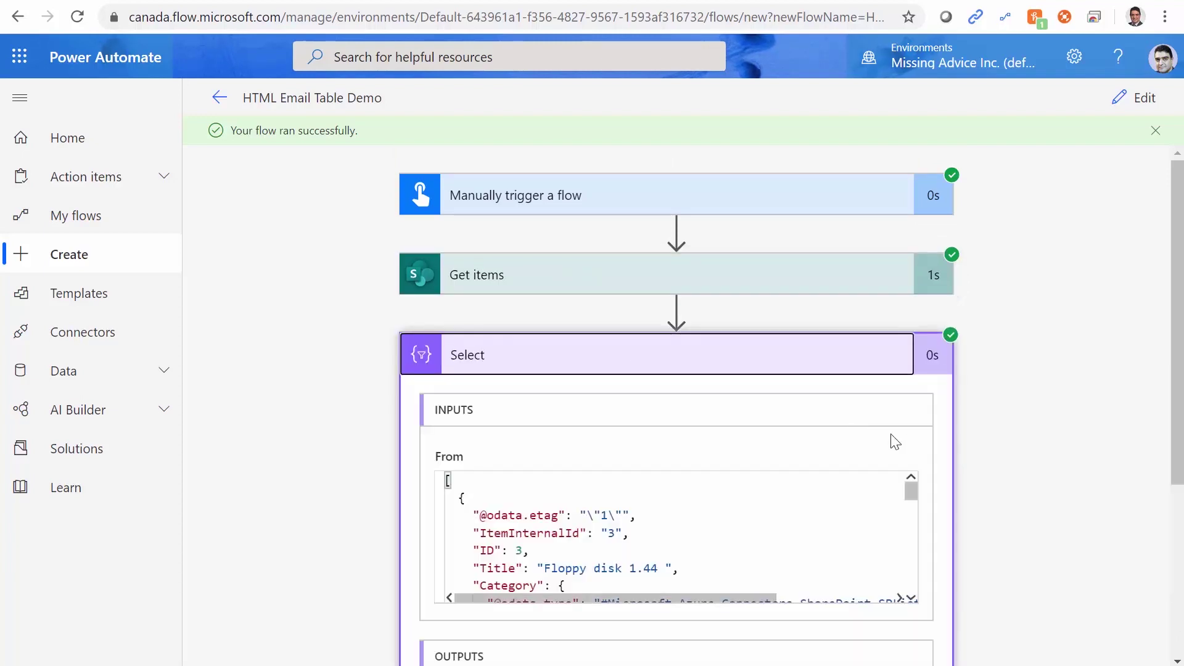
scroll(1057, 471, down, 5)
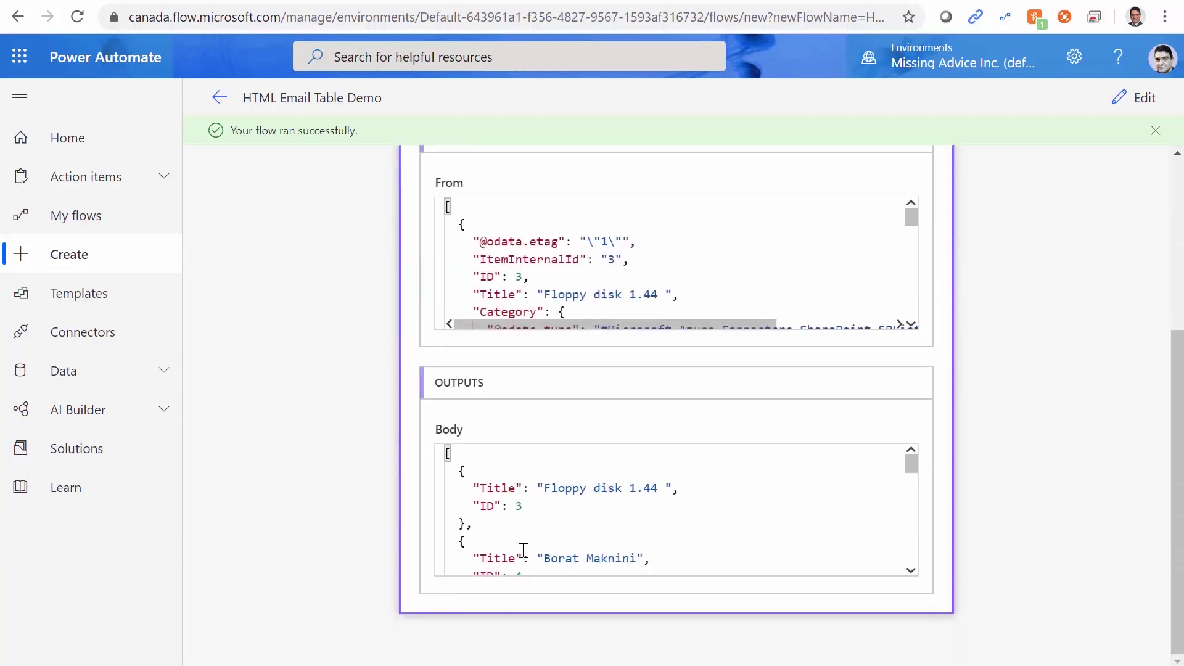
drag(481, 488, 503, 506)
Return to editing and add a Category map key, checking its name in the JSON.
click(1140, 101)
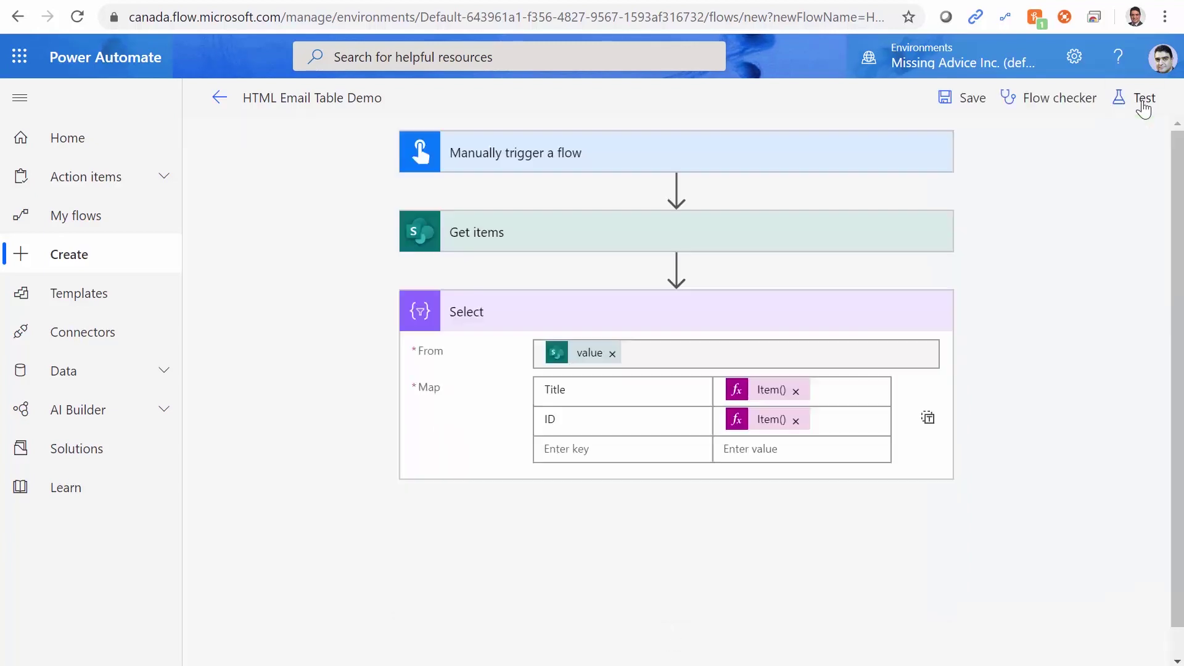
key(alt+Tab)
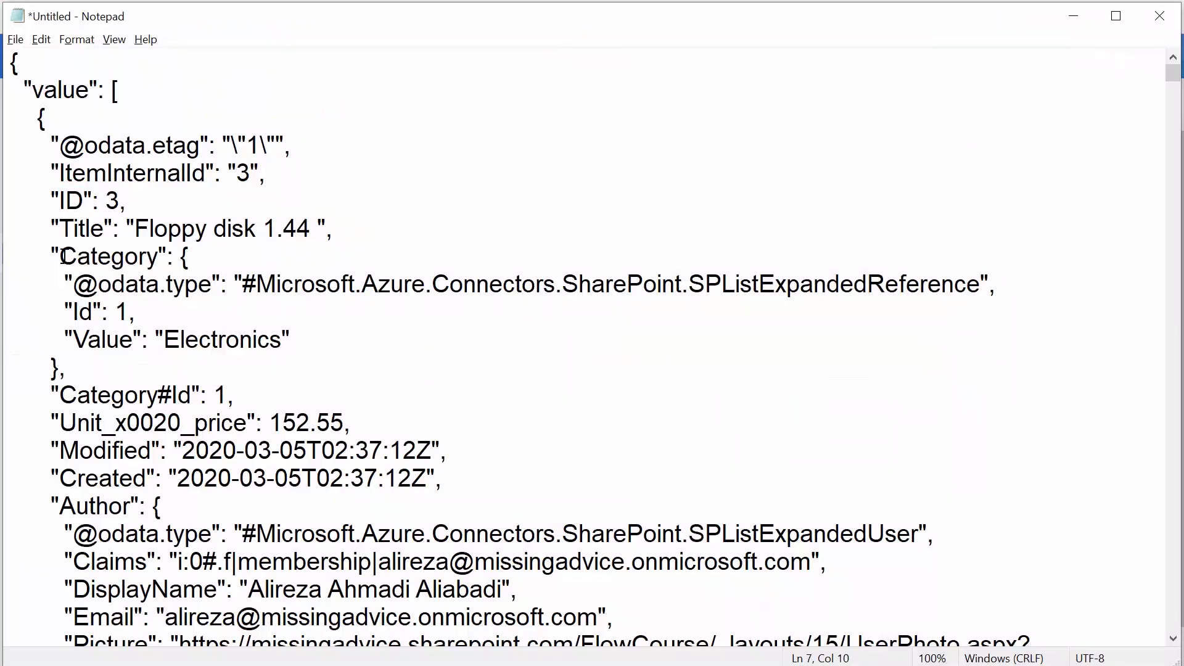
drag(61, 256, 161, 259)
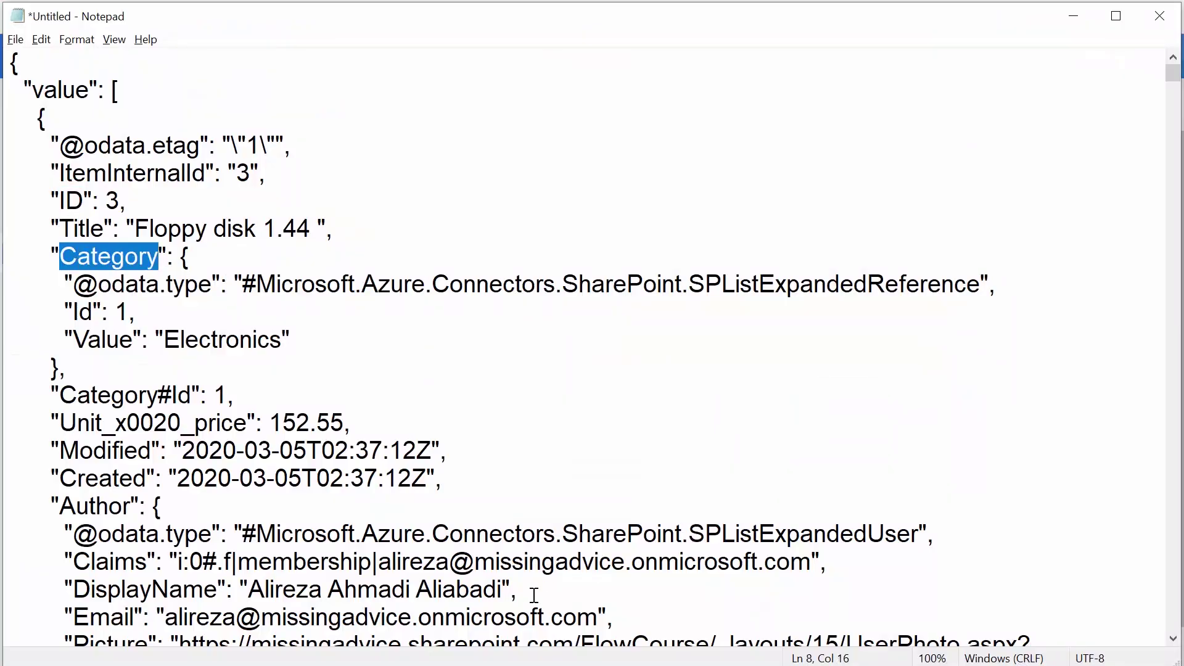
key(alt+Tab)
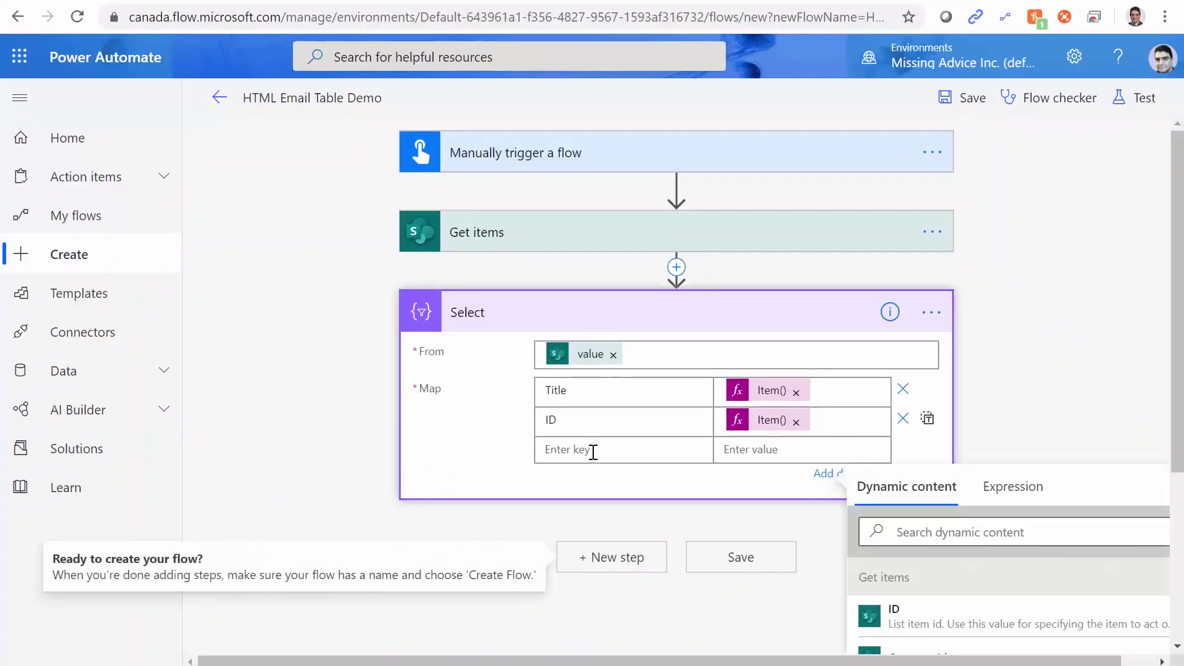
text(Category)
Set the Category value to the expression Item().Category.Value.
click(767, 450)
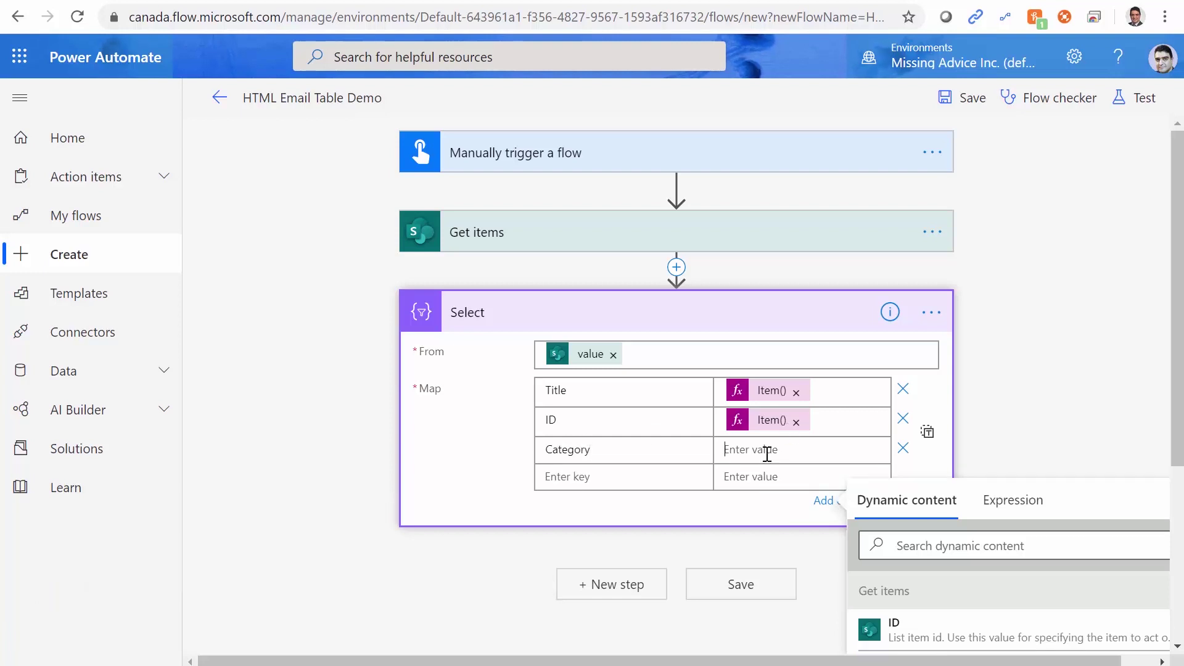
click(1015, 508)
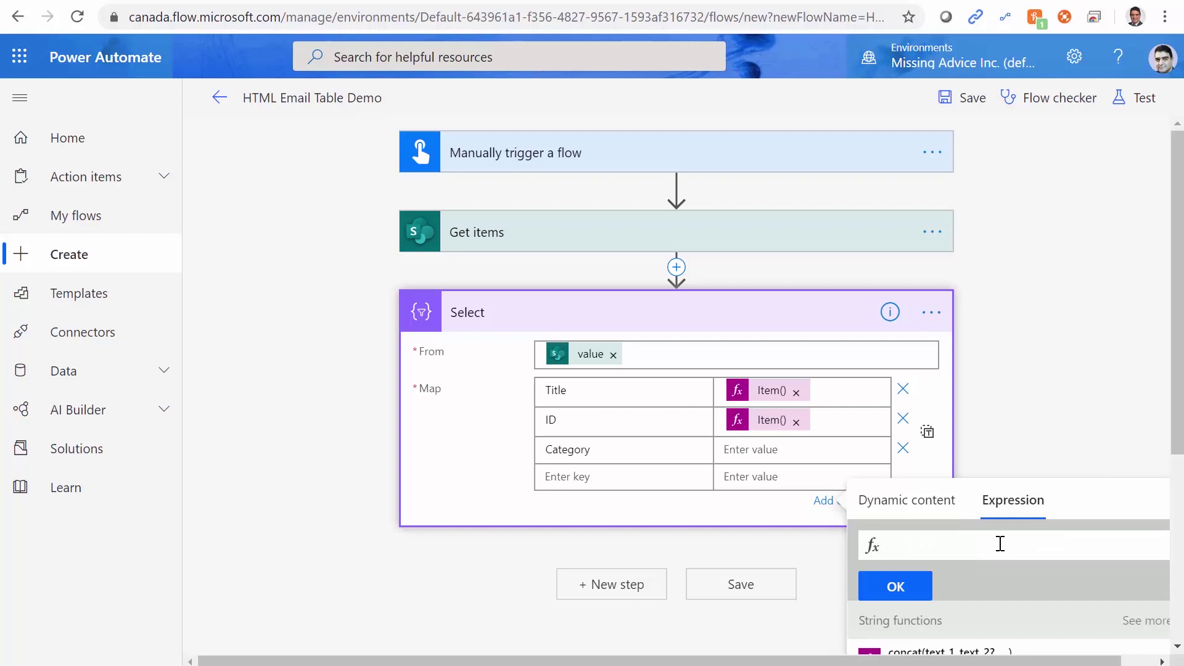
text(Item())
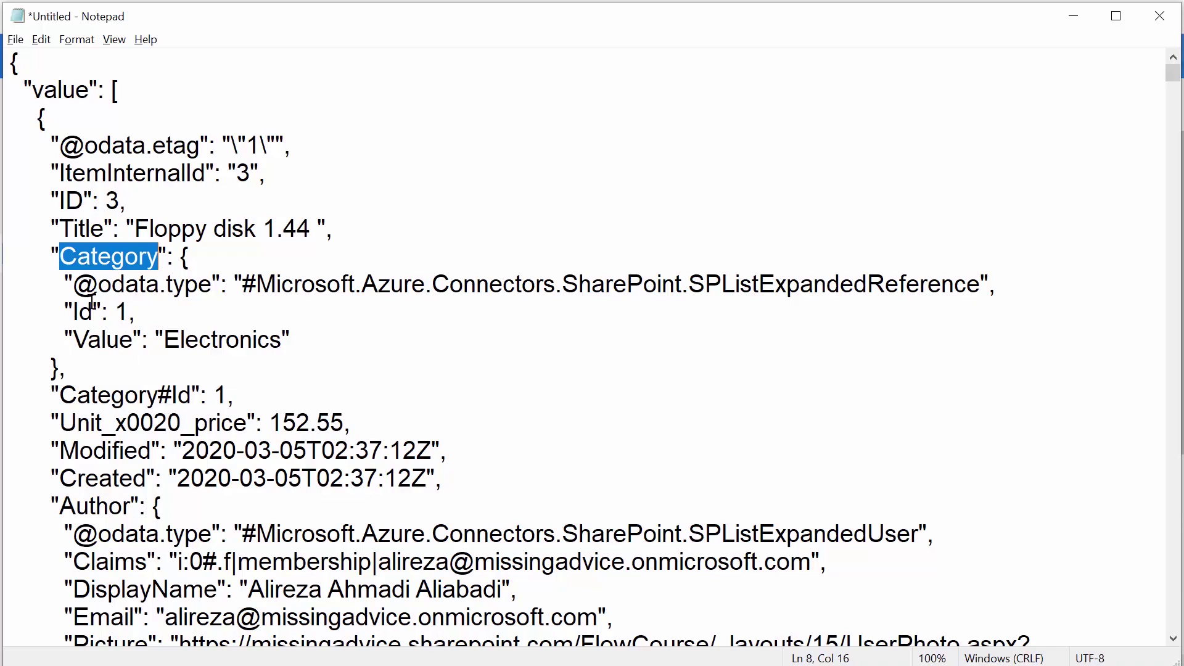
key(alt+Tab)
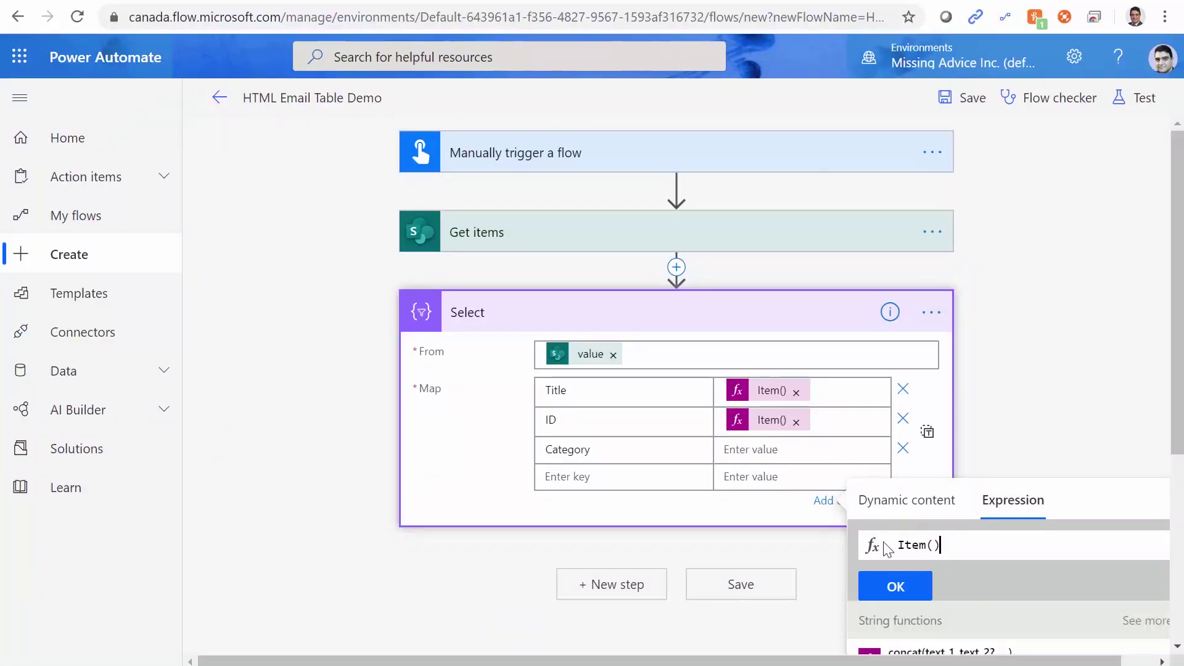
text(.)
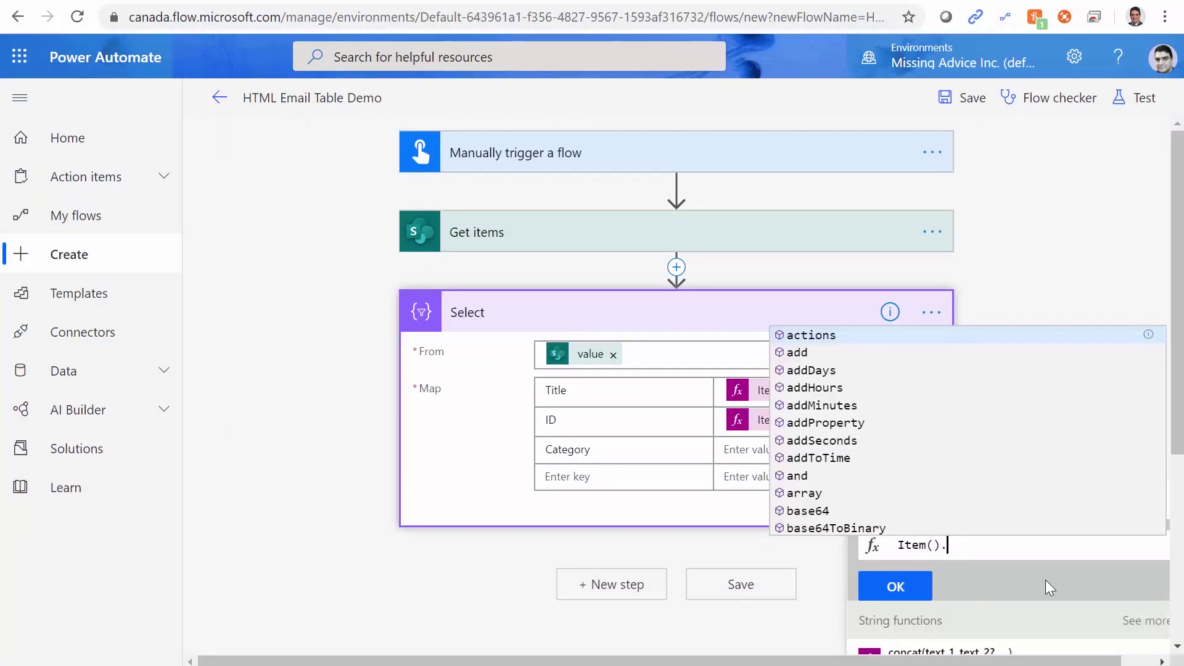
text(Catego)
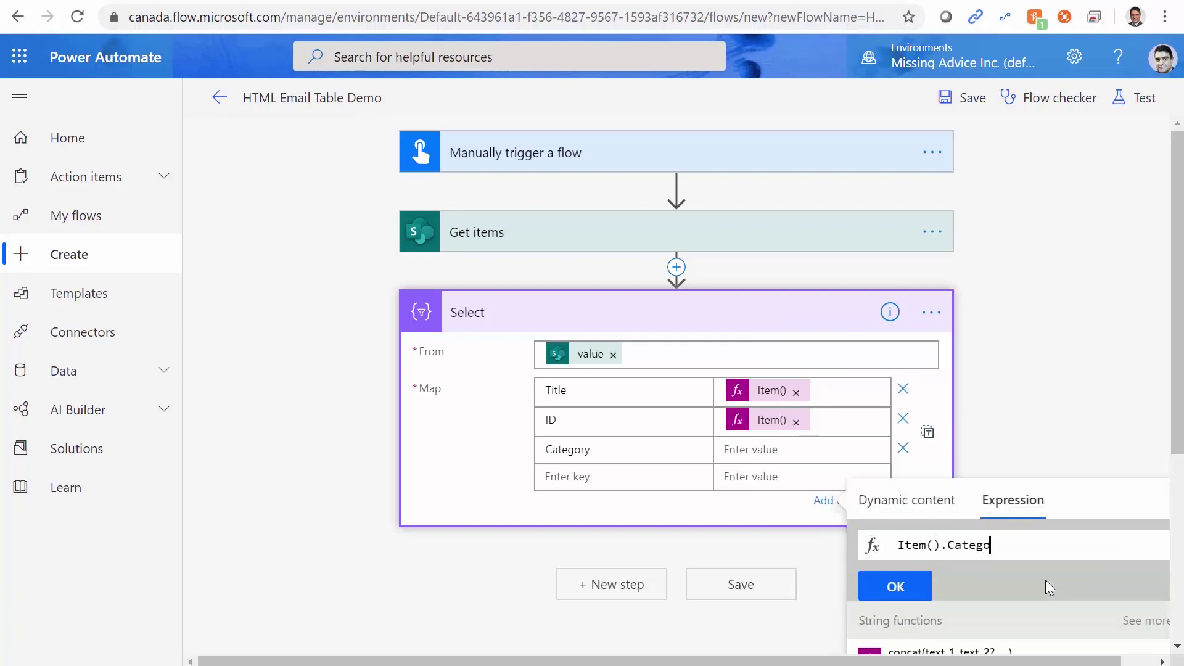
text(ry.)
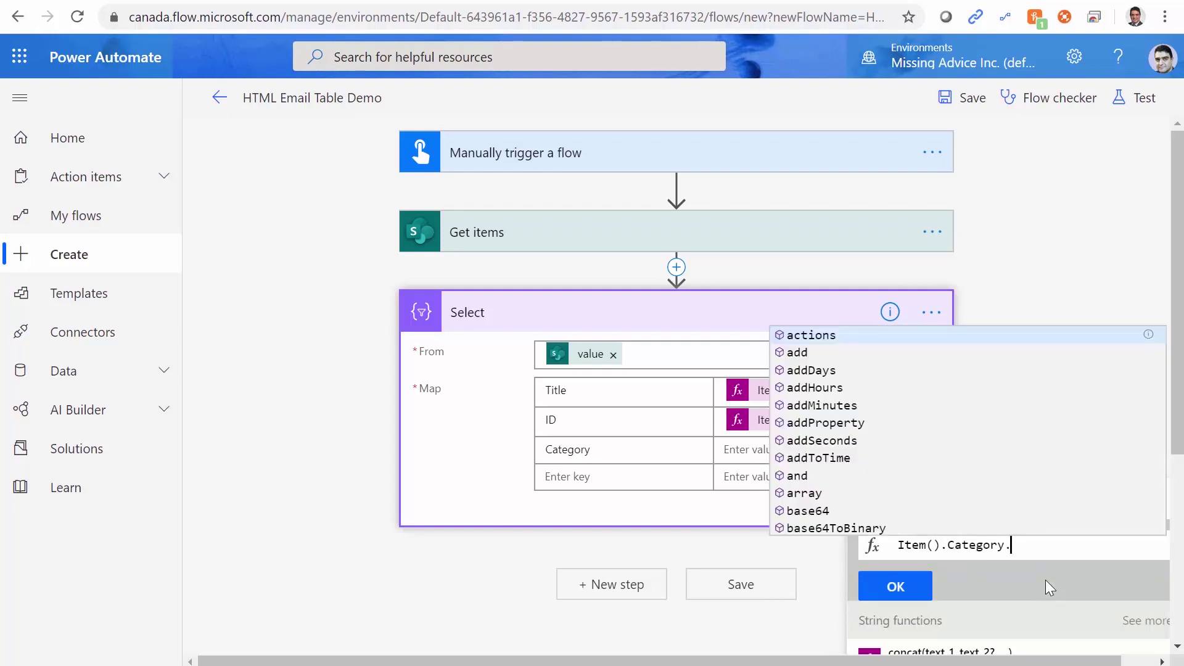
text(Value)
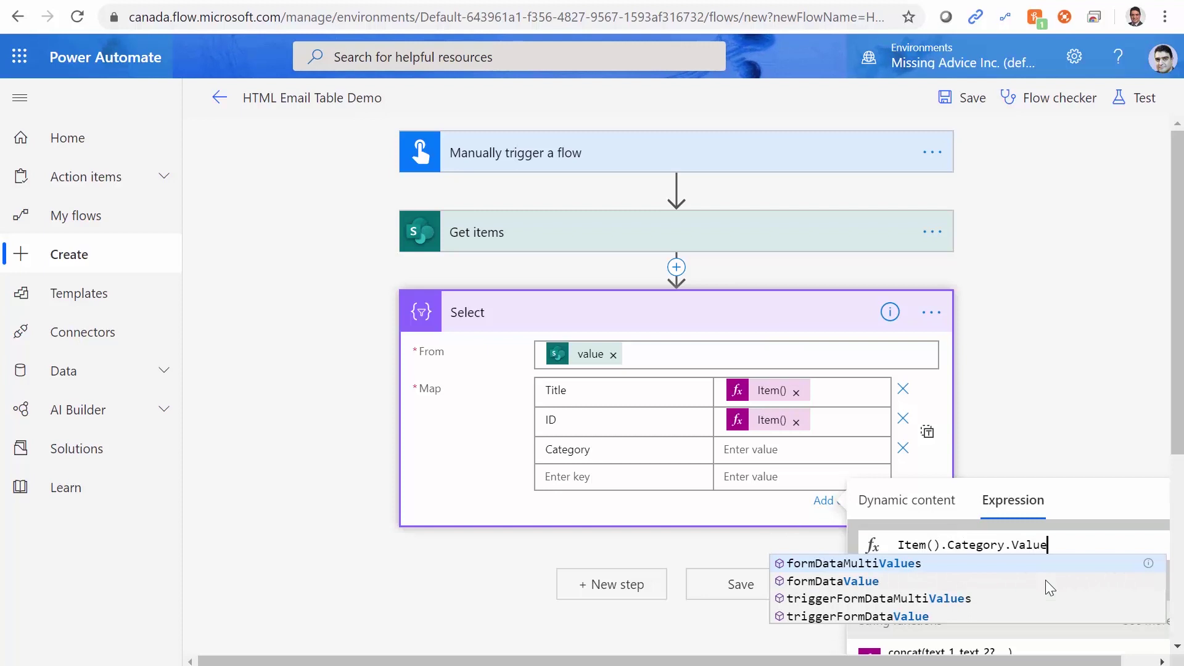
click(1102, 505)
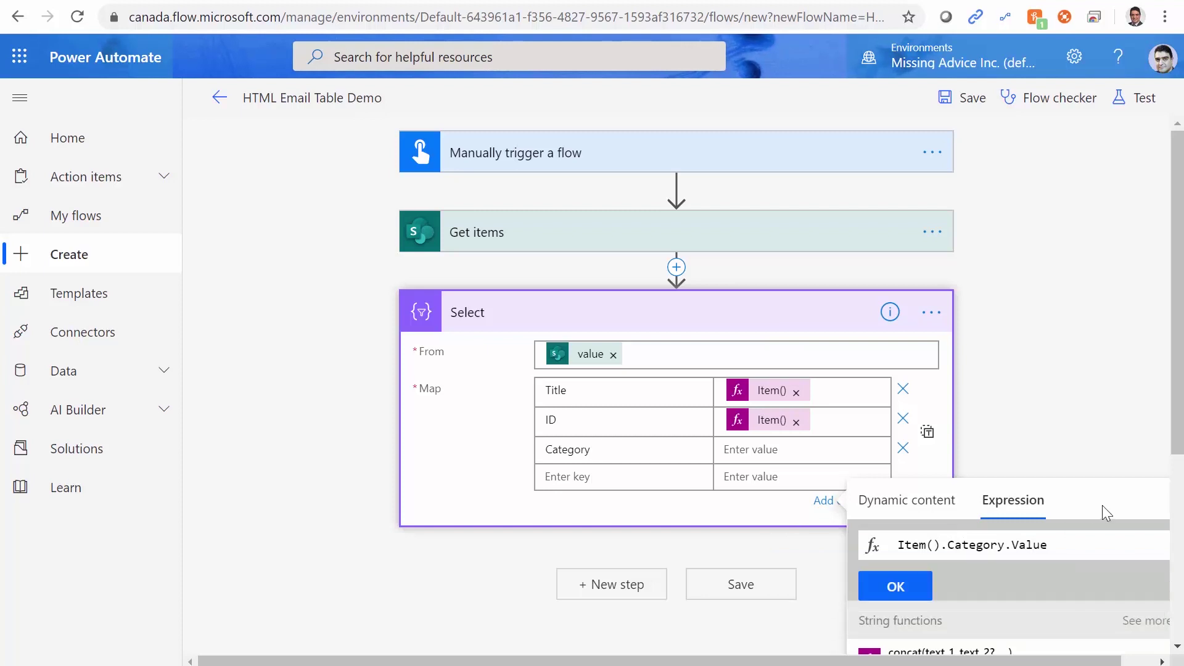
click(910, 591)
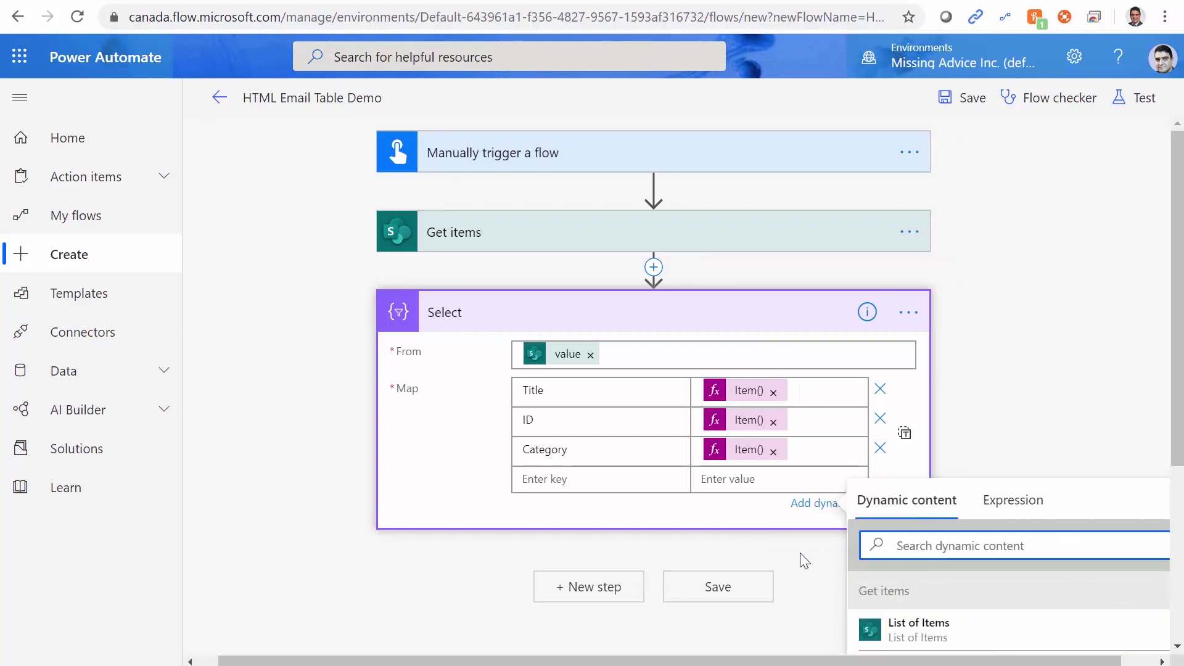
Save the flow and run another test.
click(740, 591)
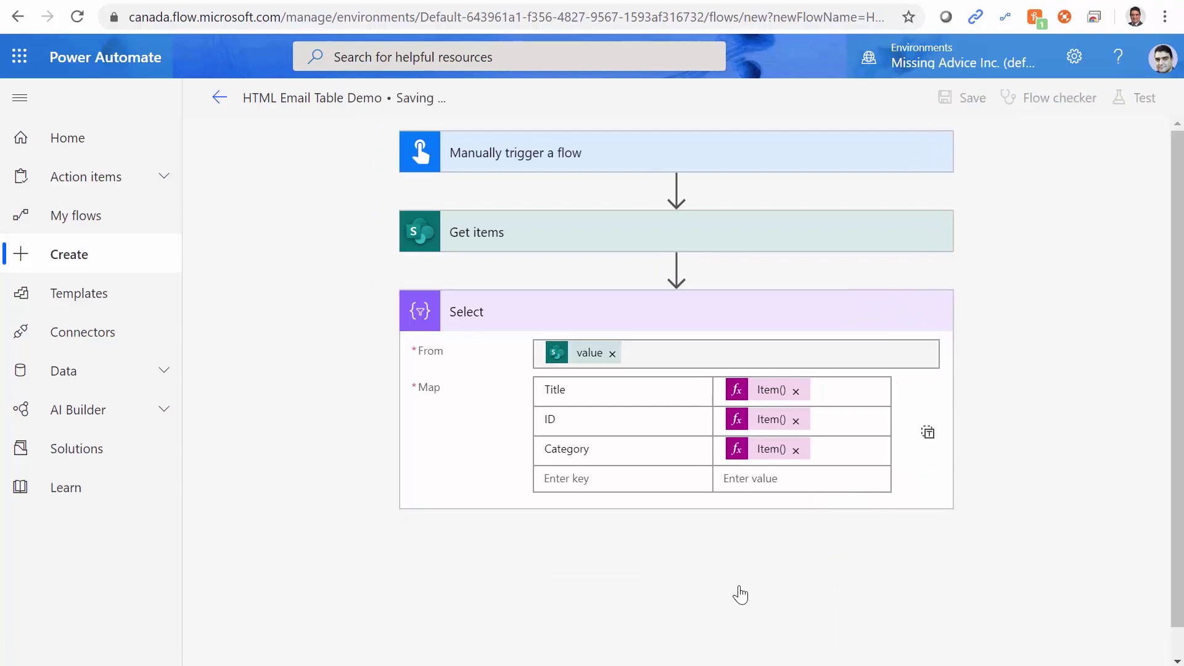
click(1143, 102)
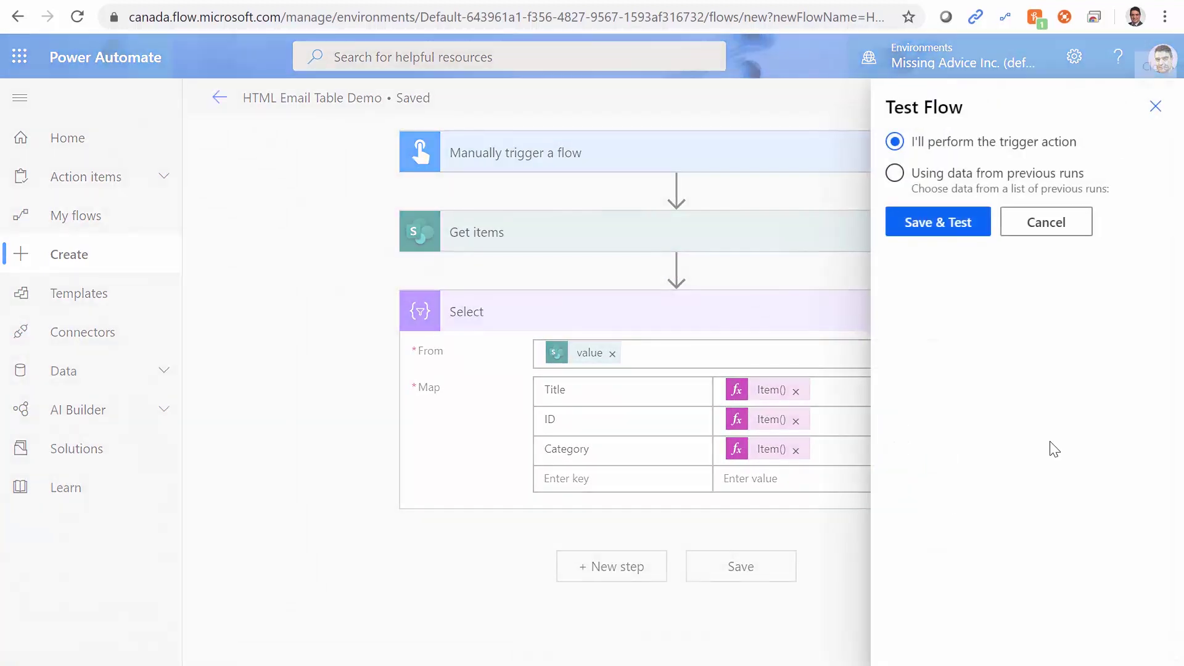
click(958, 213)
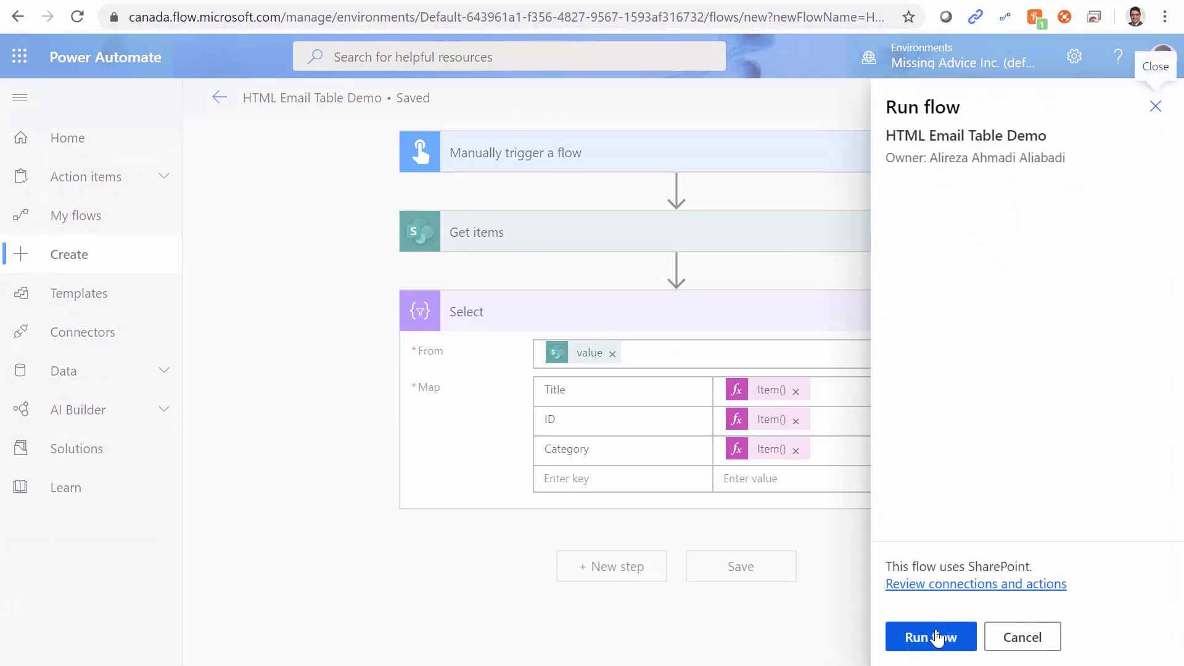
click(931, 637)
click(928, 637)
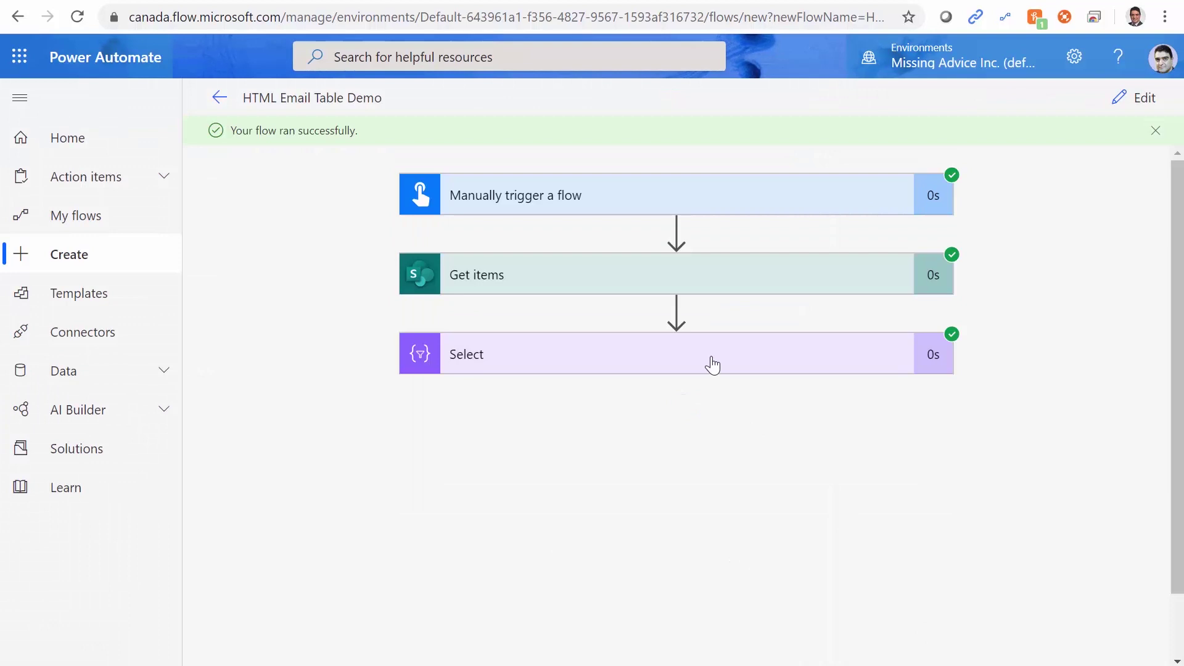
Confirm the Select output shows Title, ID and Category as plain text like Electronics.
click(713, 365)
scroll(1043, 473, down, 4)
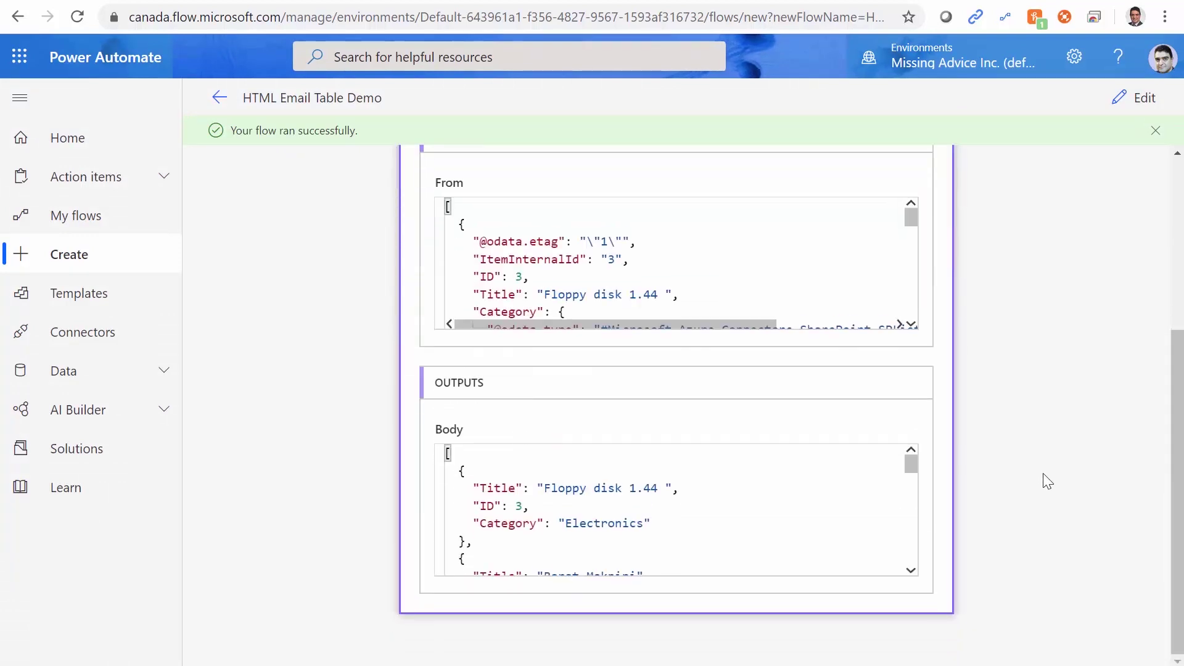
double_click(486, 489)
double_click(484, 507)
drag(481, 524, 566, 524)
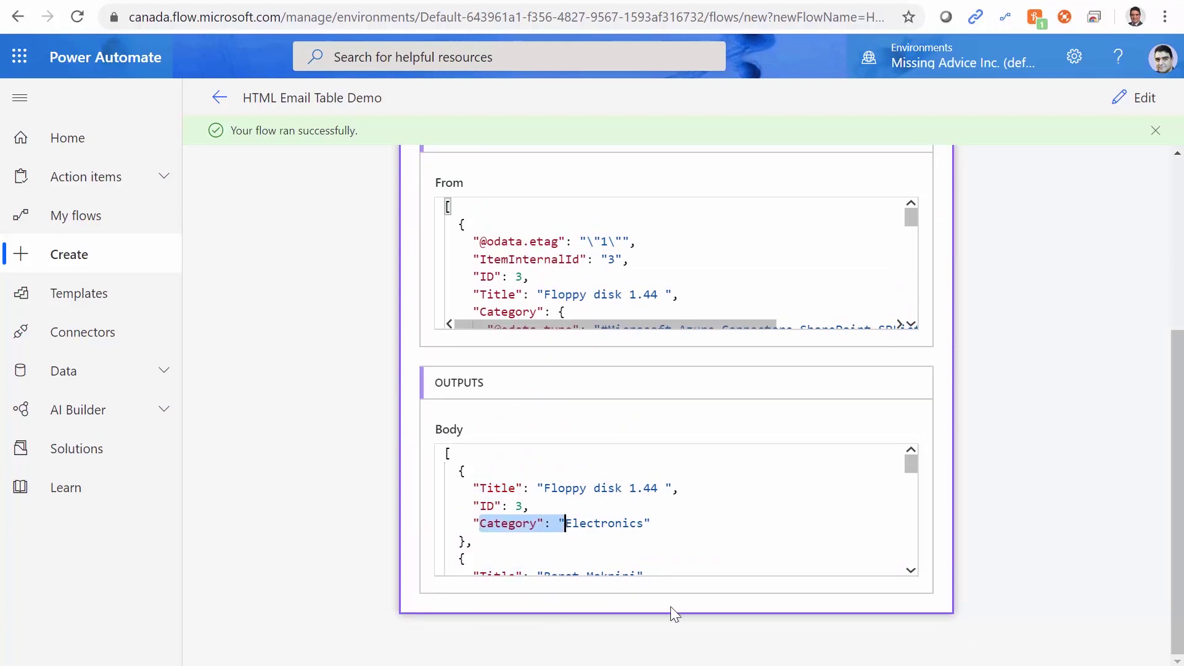
click(1134, 98)
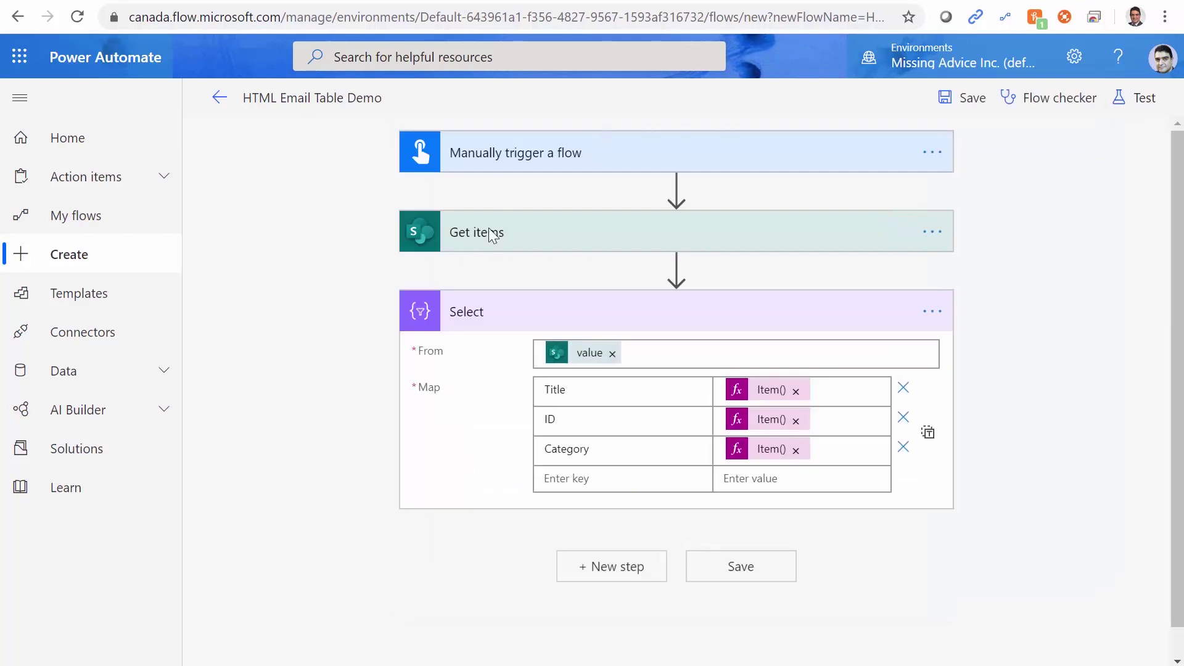
Copy the Unit_x0020_price field name and add a 'Unit Price' map key.
key(alt+Tab)
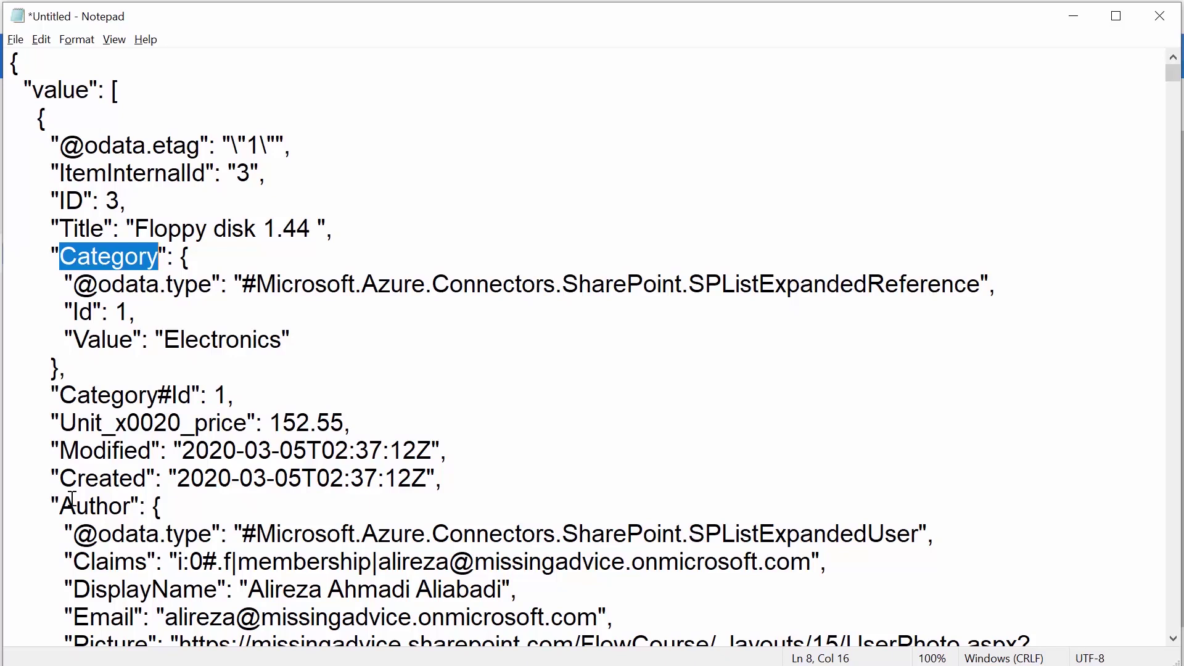
drag(59, 424, 248, 424)
key(ctrl+c)
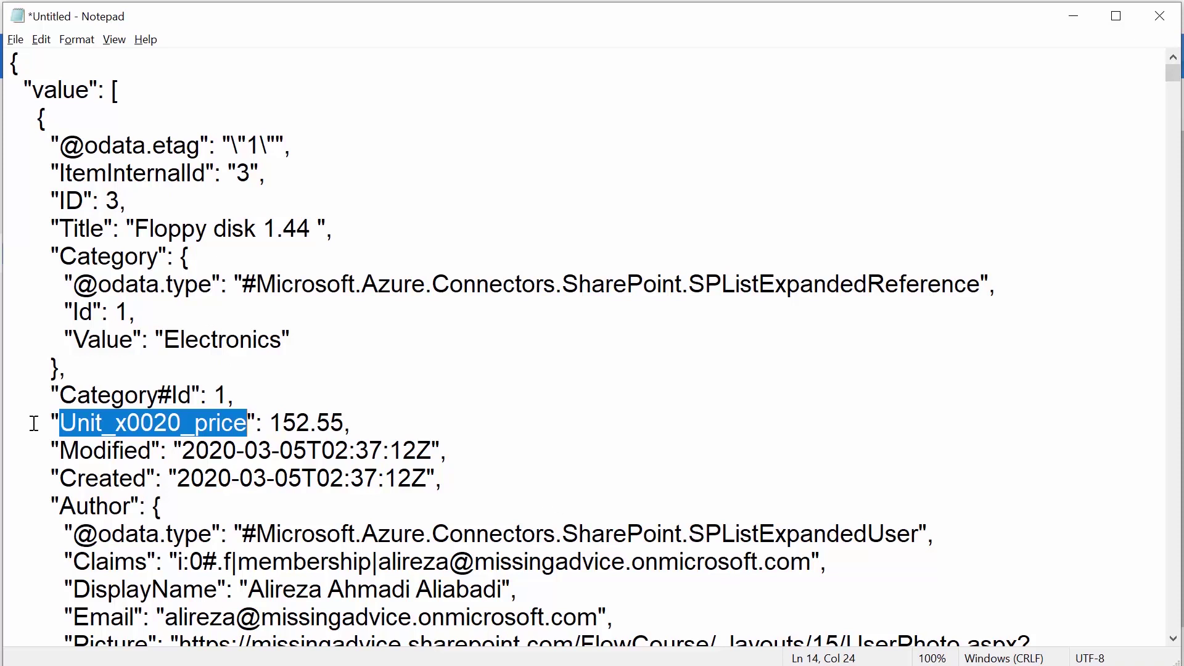
key(alt+Tab)
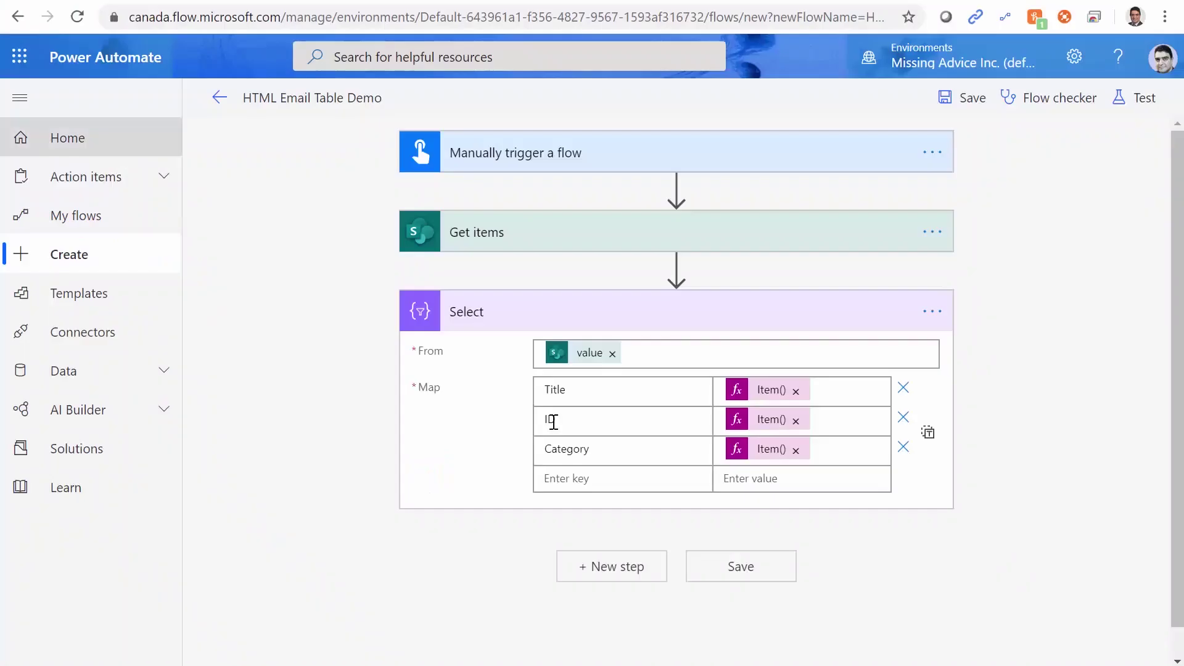
click(582, 482)
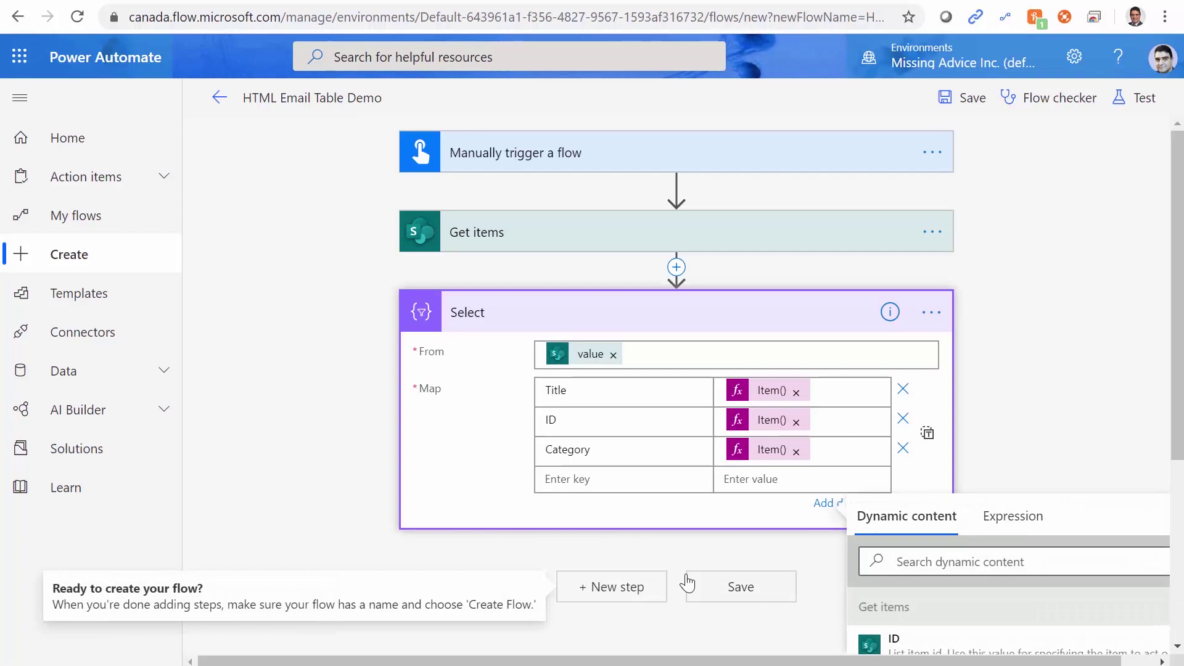
text(Unit Price)
Set the Unit Price value to the expression Item().Unit_x0020_price.
click(749, 483)
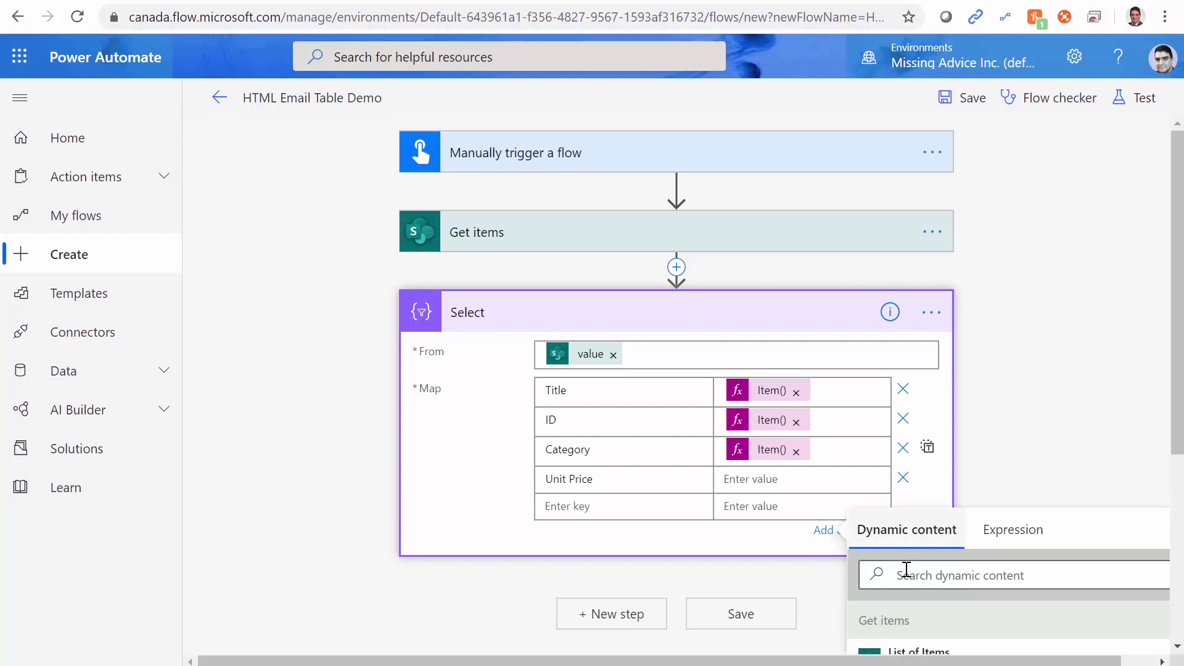
click(1011, 534)
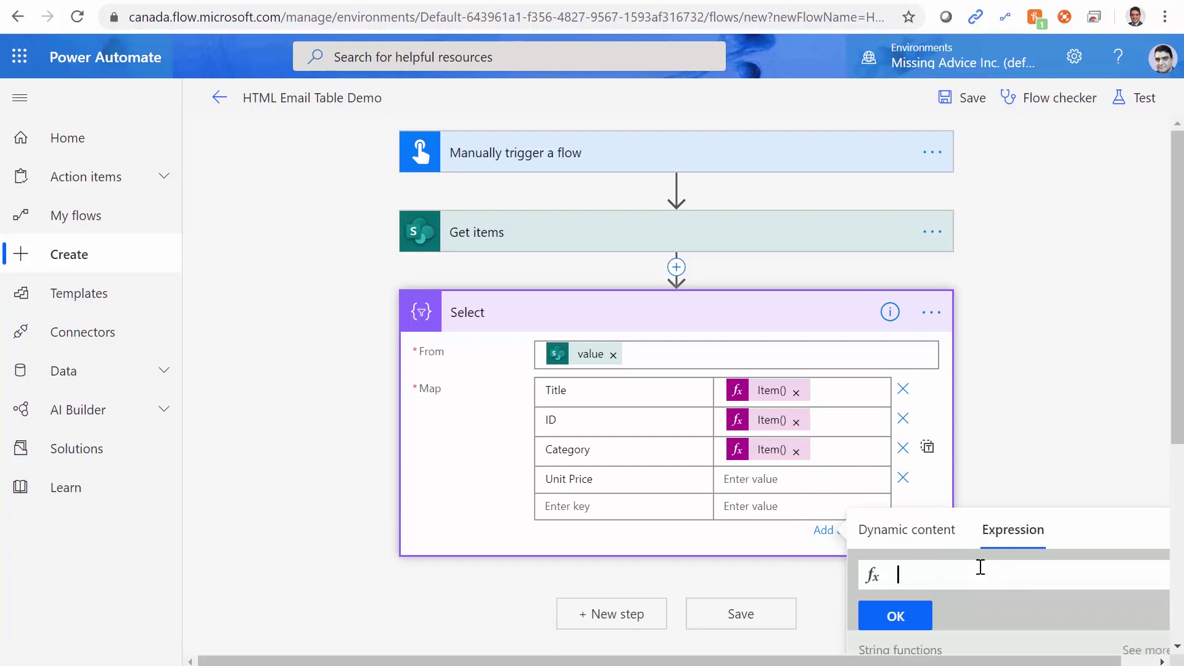
text(Item)
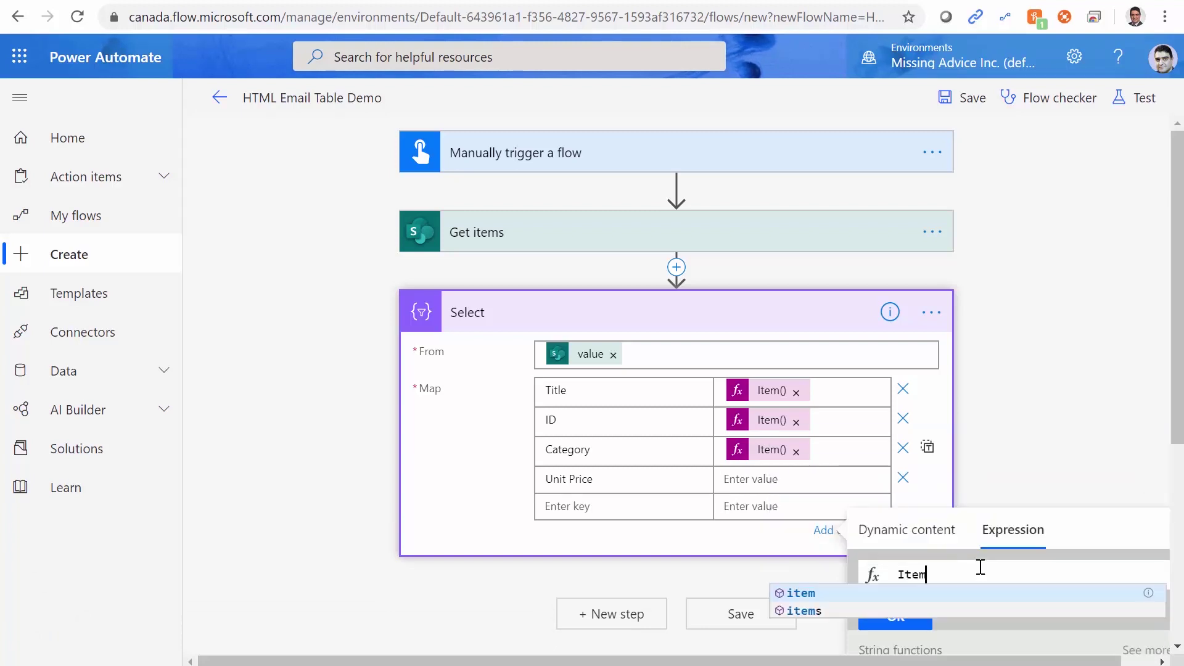
text(())
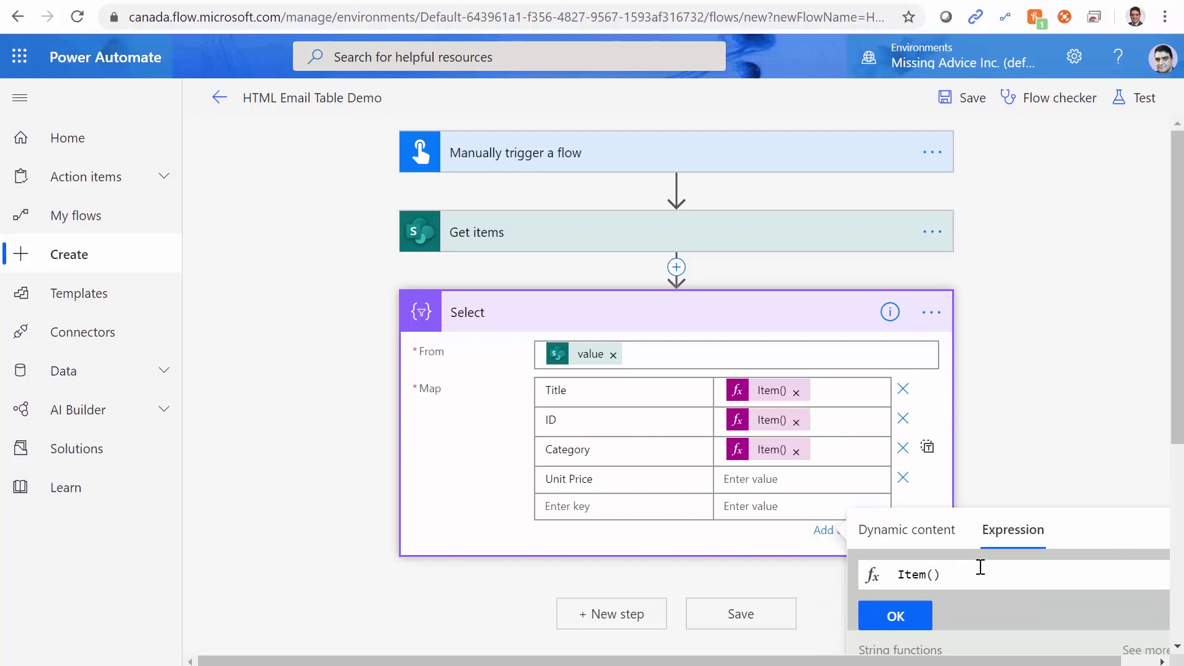
text(.)
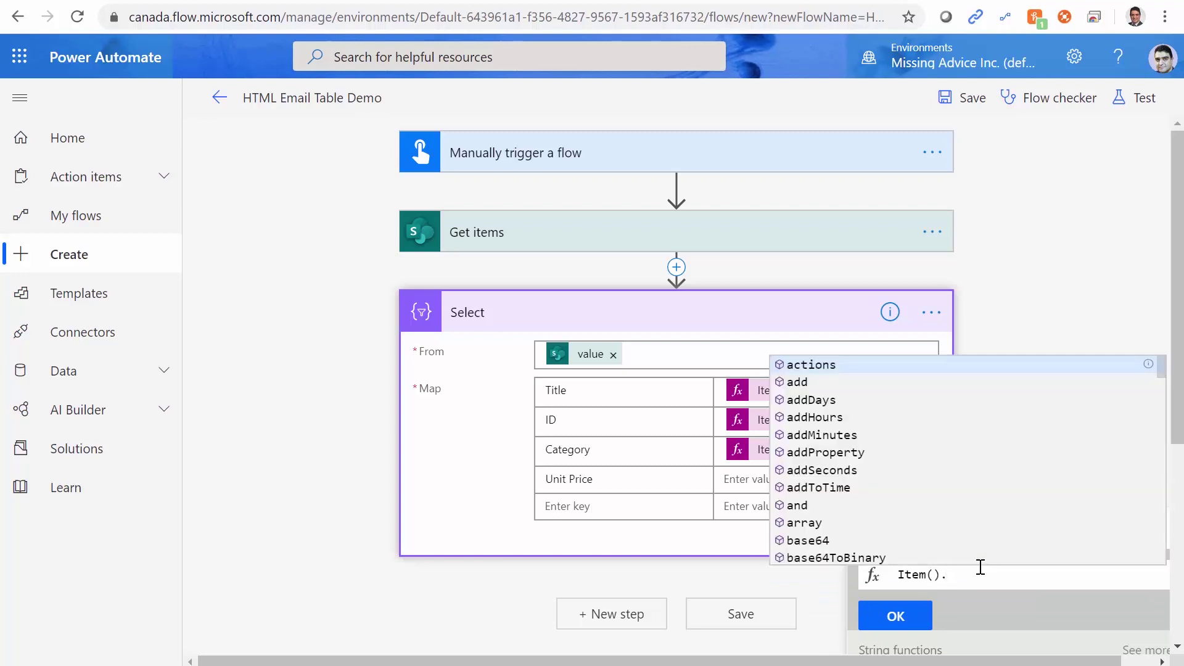
key(ctrl+v)
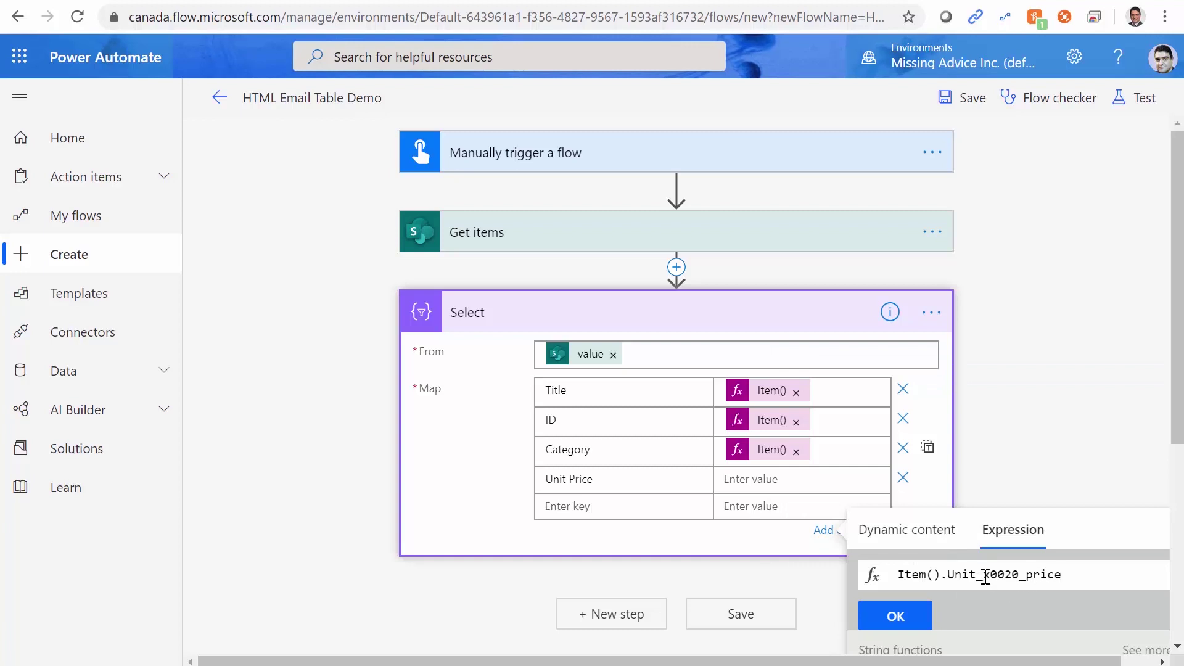
drag(984, 575, 1018, 574)
click(914, 621)
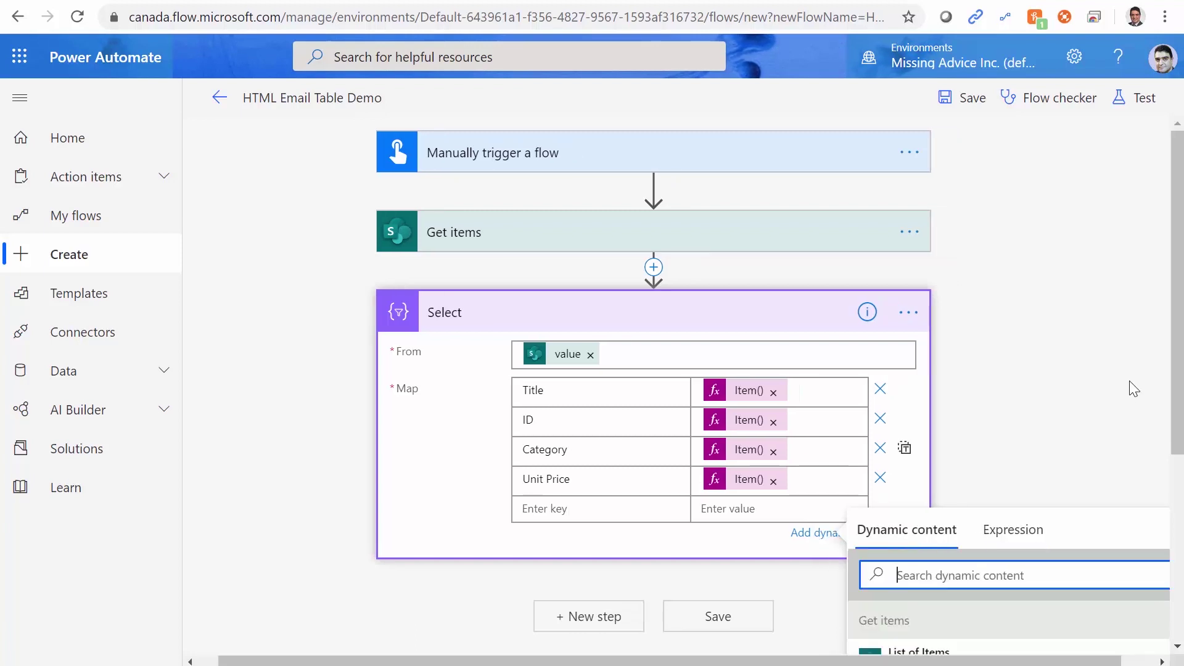
click(1000, 497)
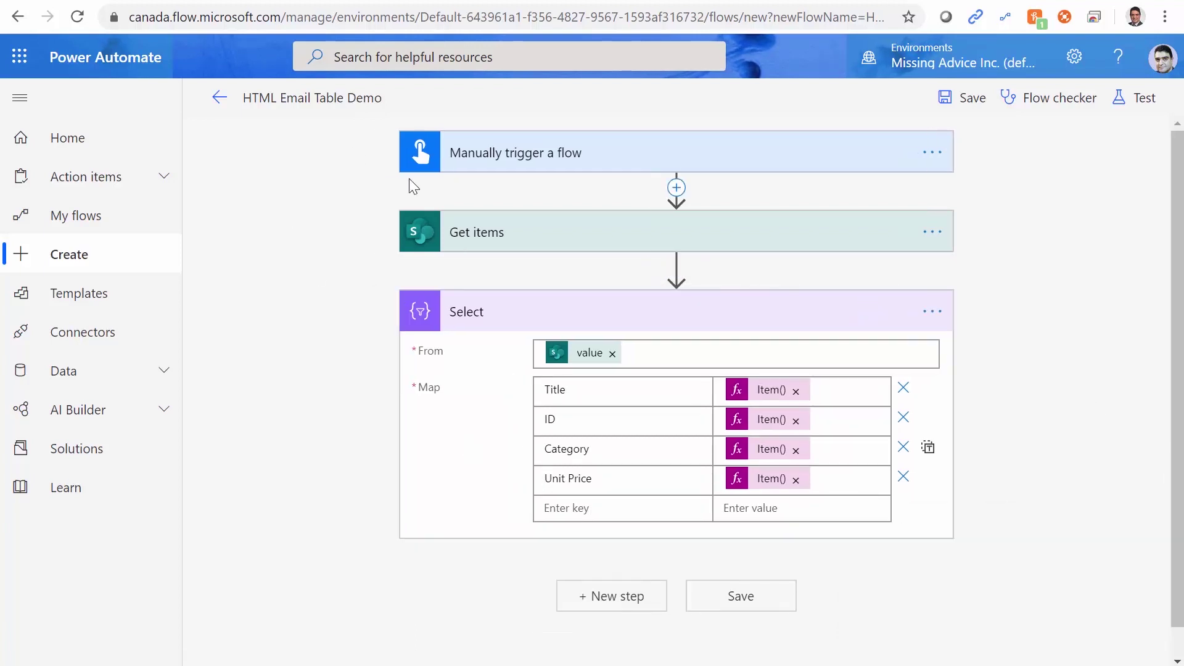
Find the DisplayName field in the JSON and add a 'Created By' map key.
key(alt+Tab)
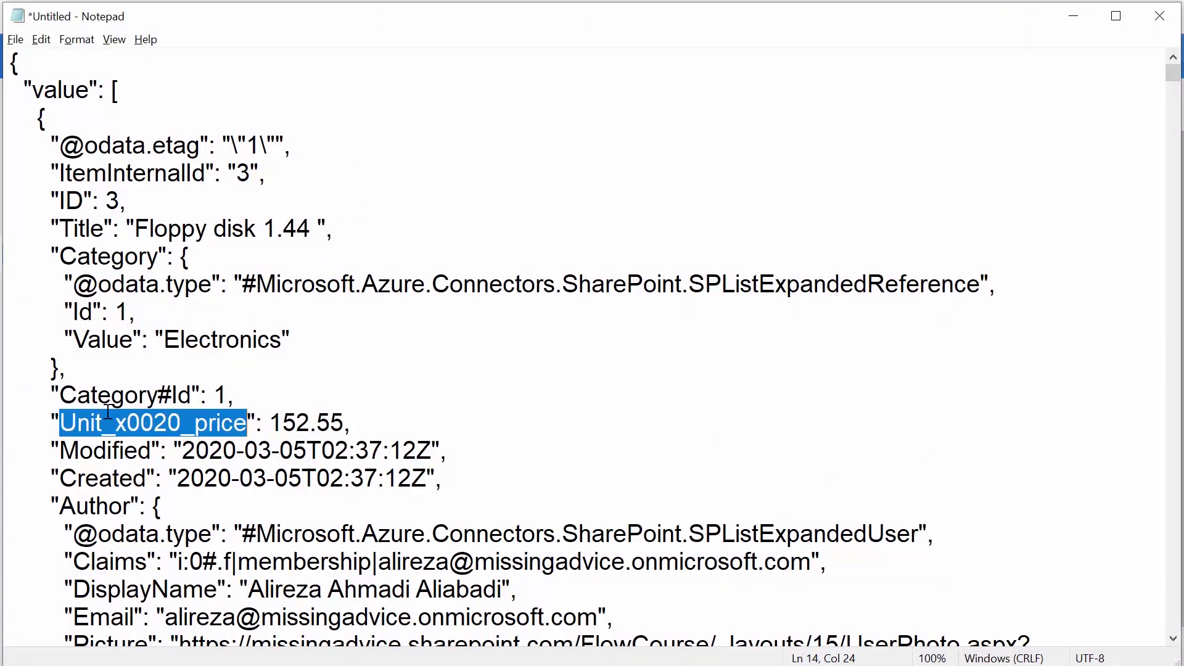
scroll(120, 229, down, 2)
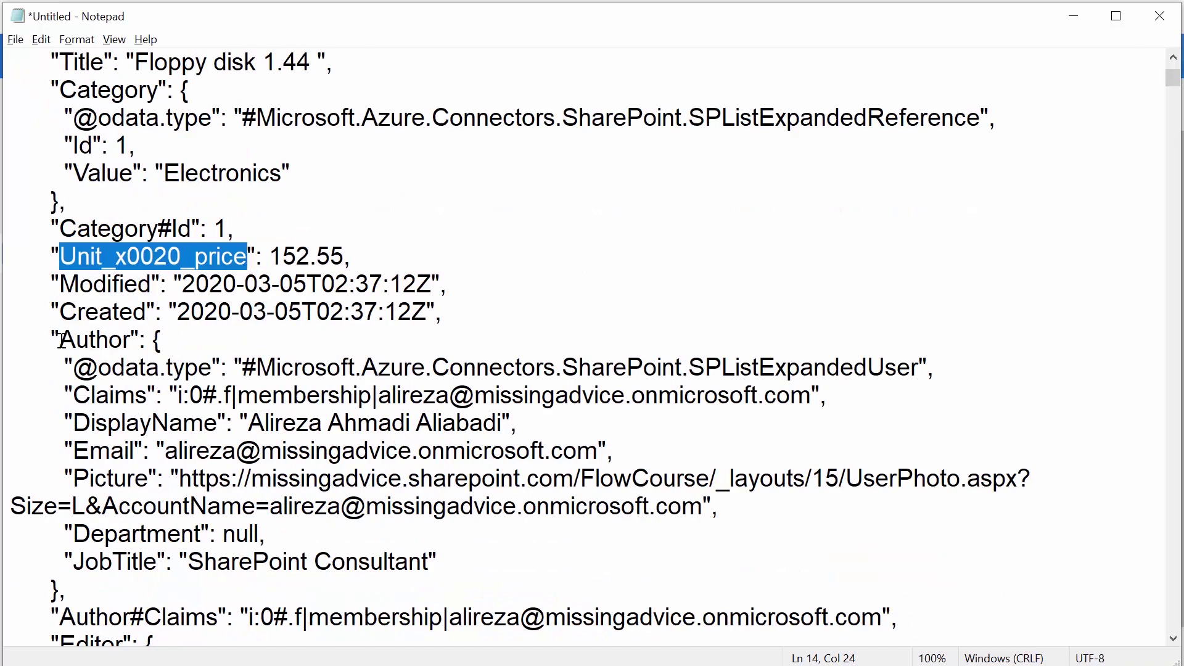
click(62, 340)
click(77, 424)
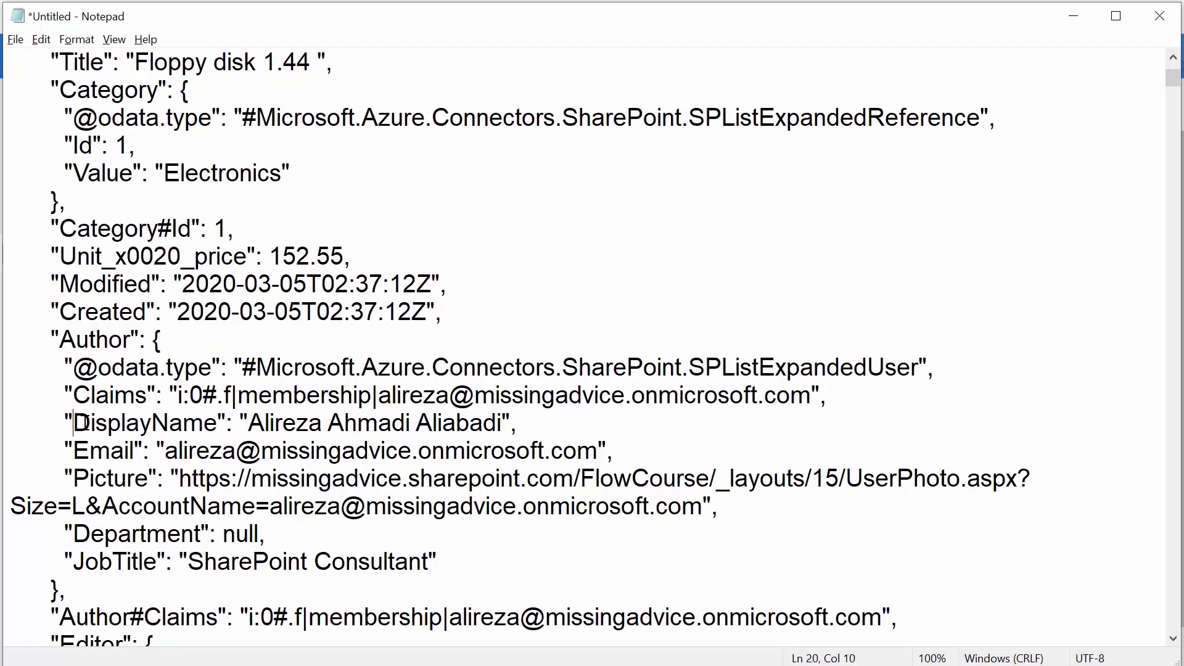
drag(79, 423, 214, 427)
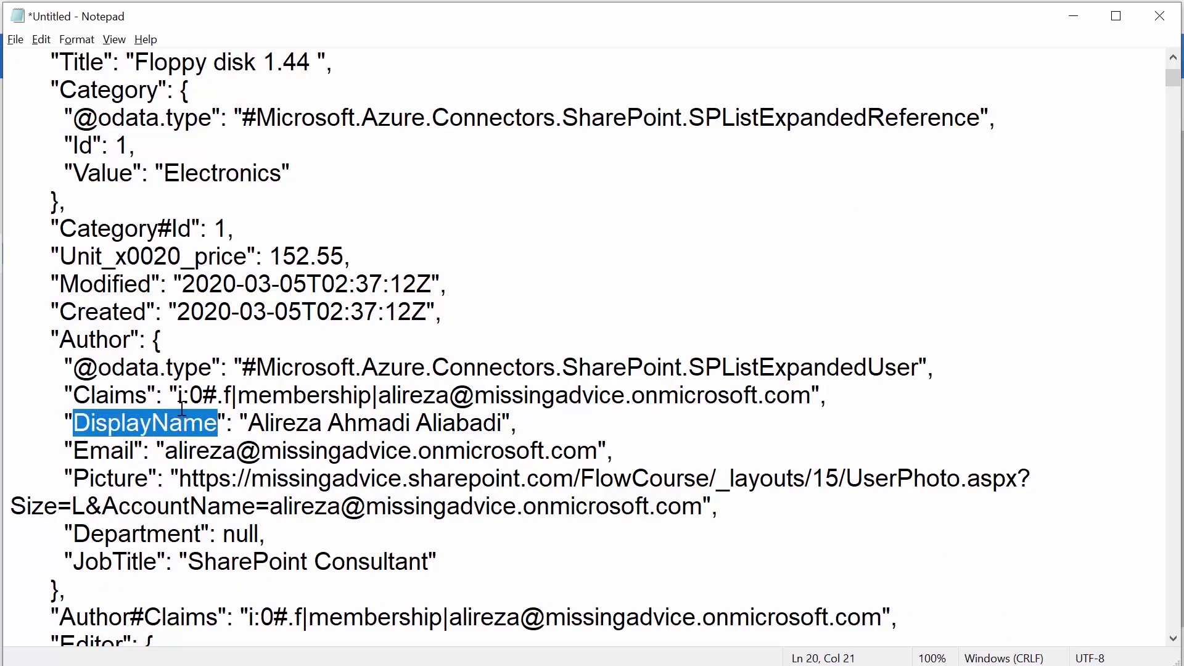
key(alt+Tab)
click(559, 514)
text(C)
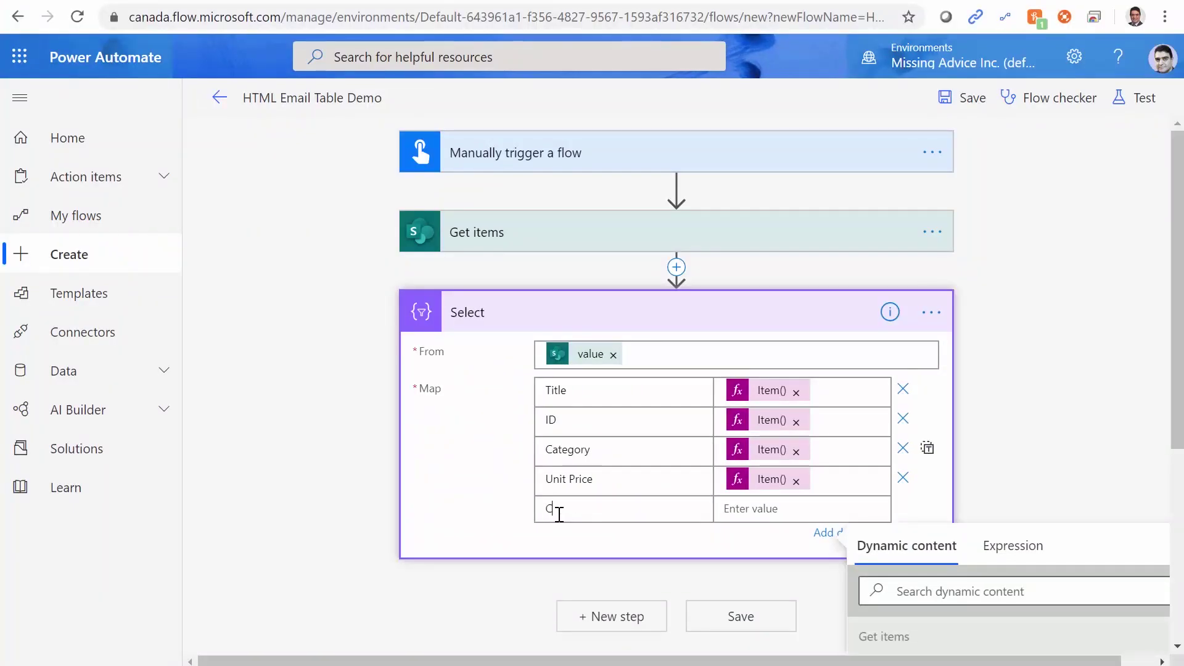
text(reated By)
Start the Created By value expression as Item().Author using the copied field name.
click(756, 510)
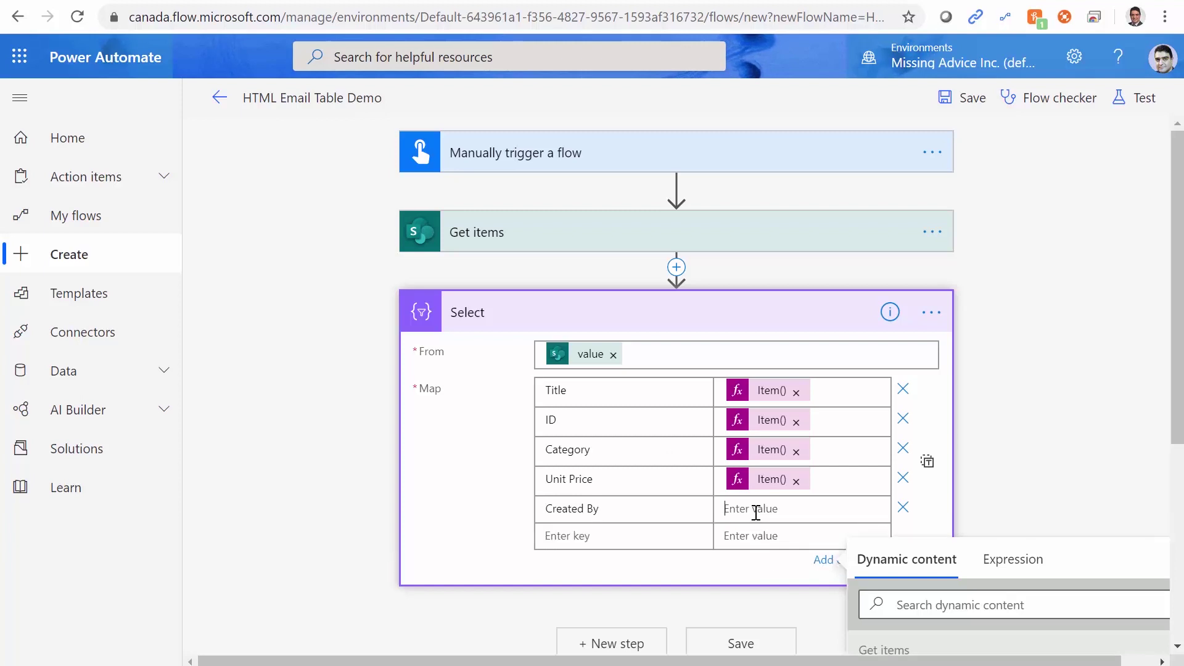
click(1000, 561)
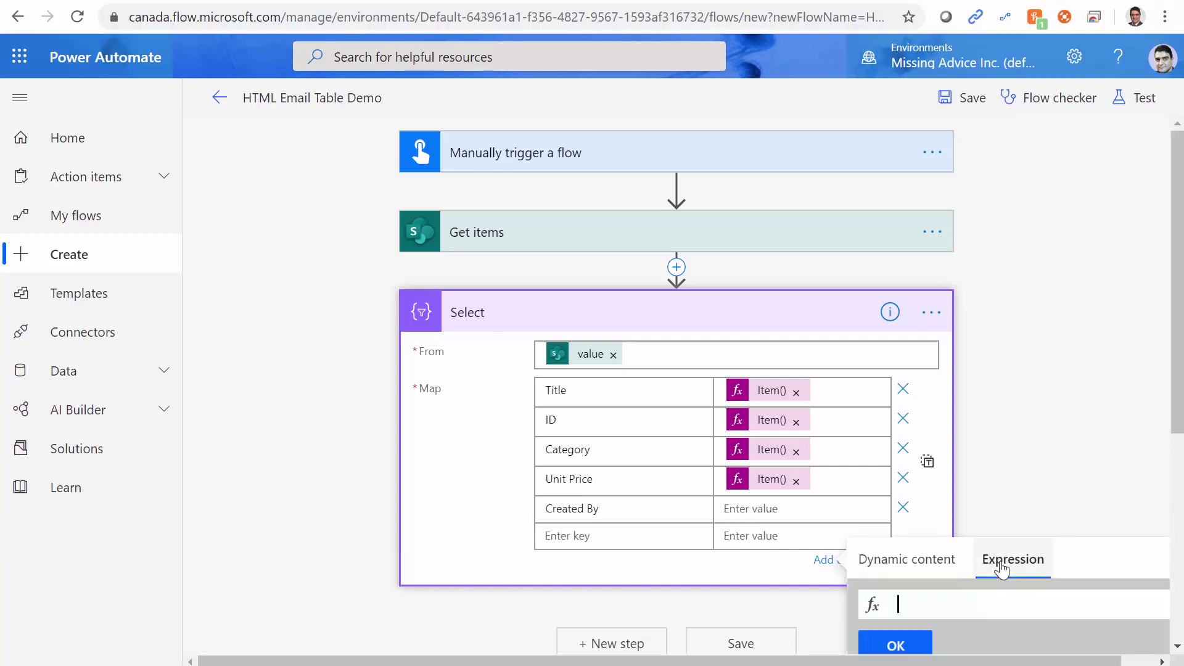
scroll(1012, 560, down, 5)
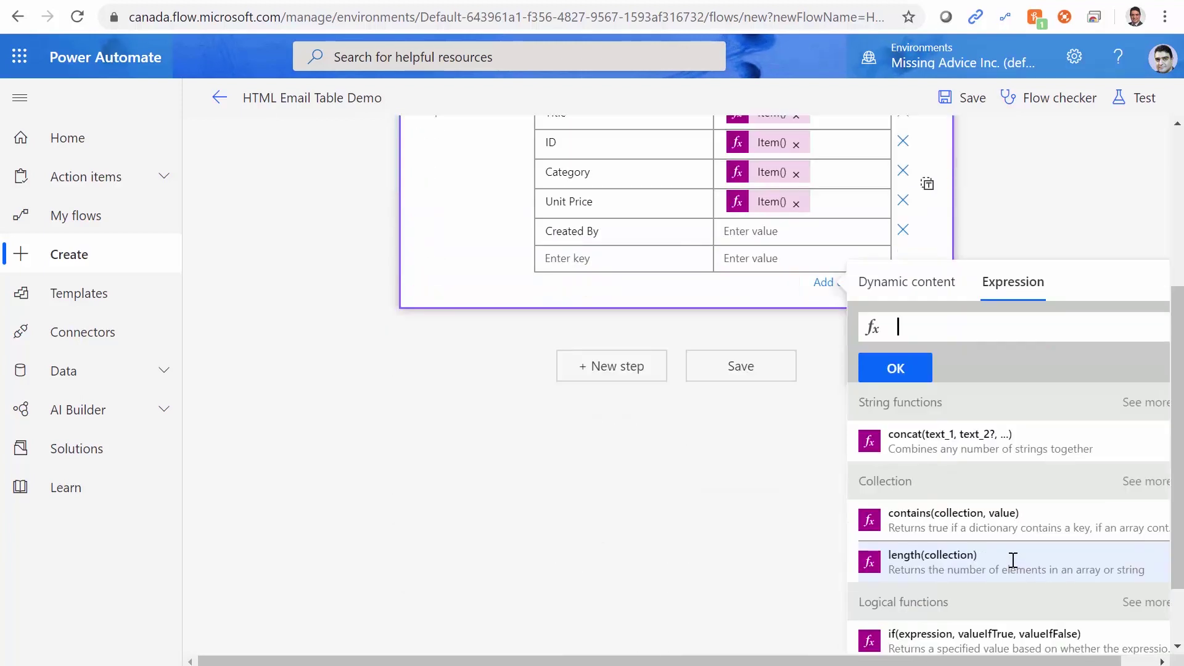
text(Item)
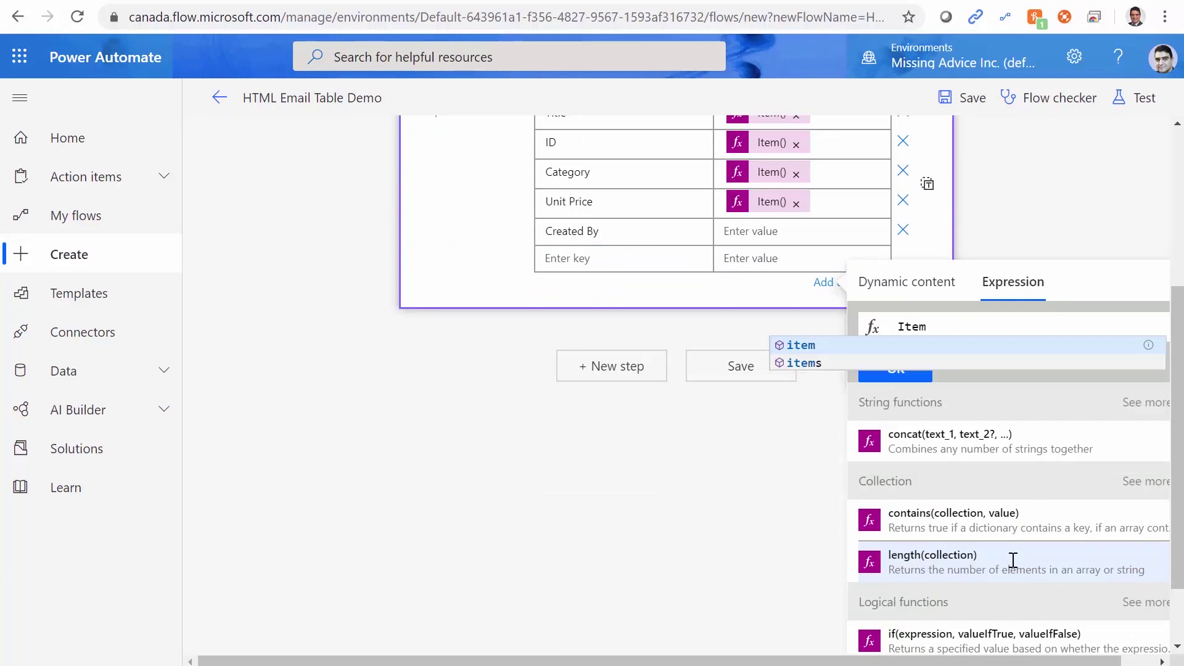
text(())
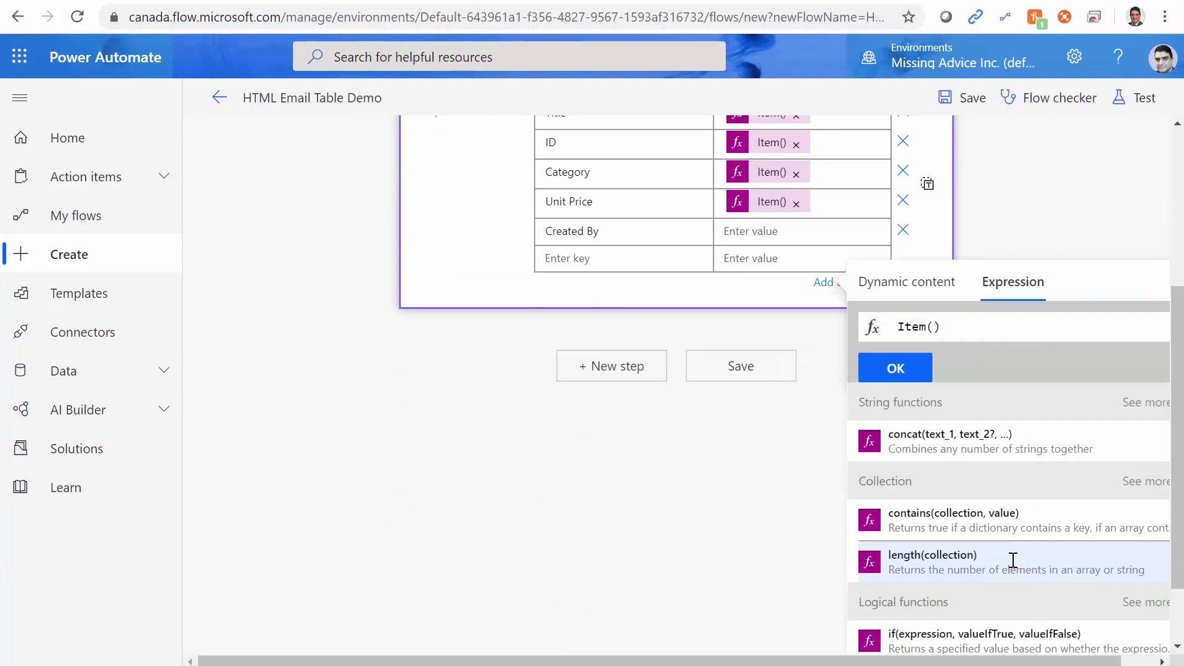
text(.)
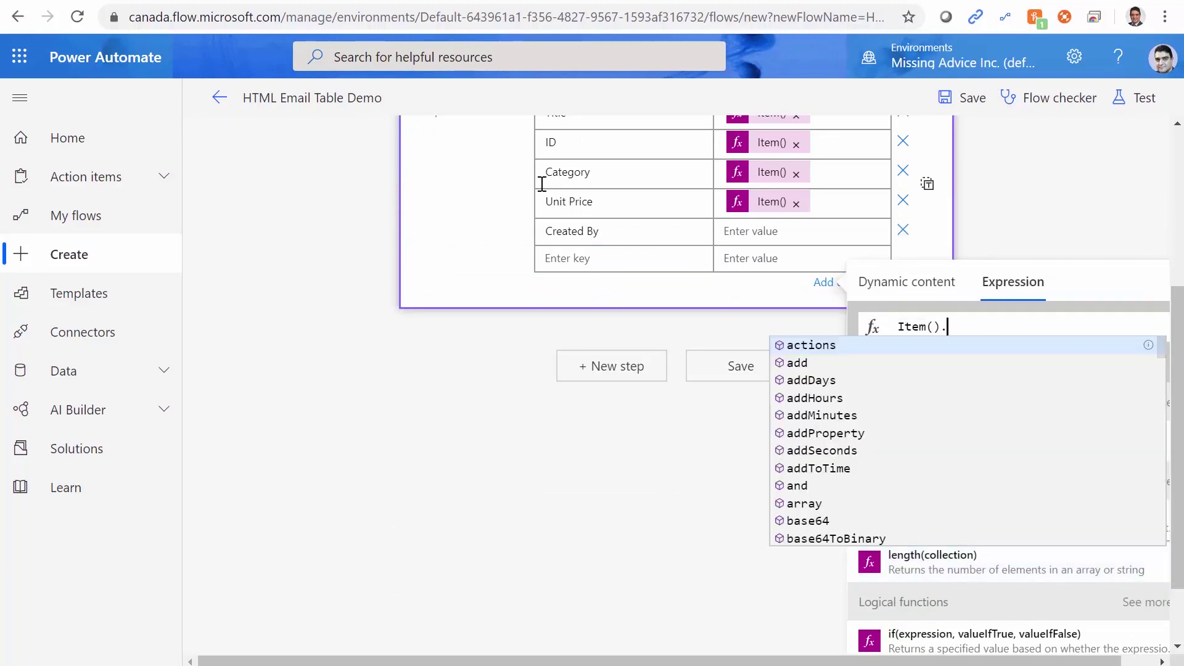
key(alt+Tab)
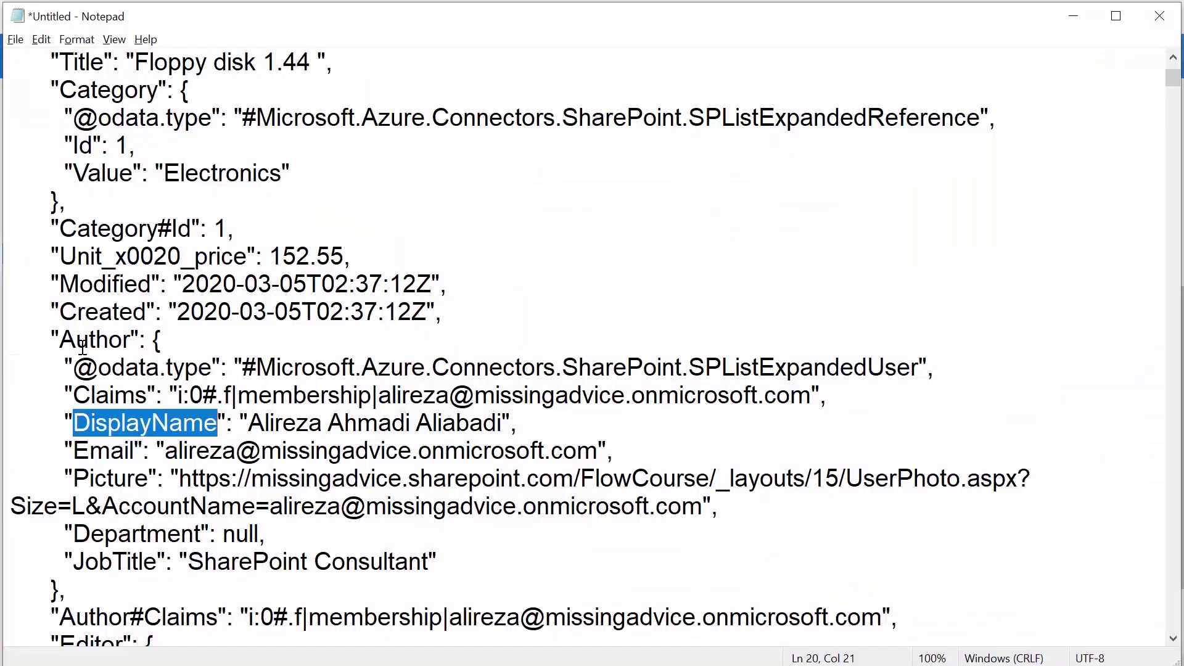
double_click(84, 341)
key(ctrl+c)
key(alt+Tab)
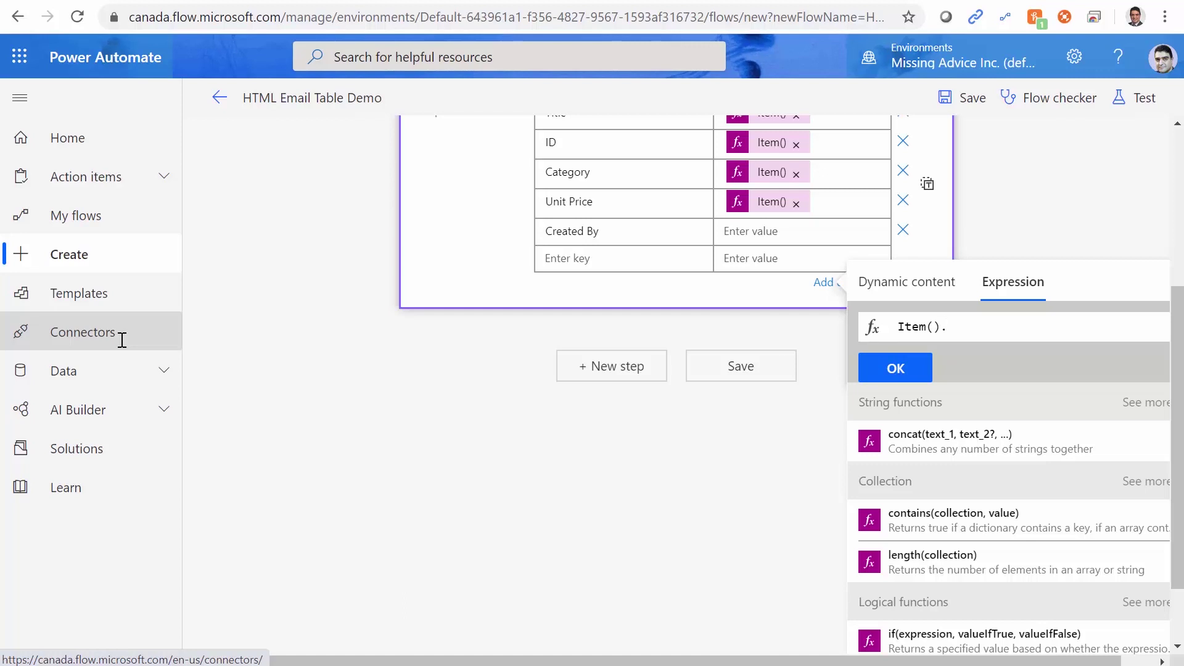
key(ctrl+v)
Append DisplayName to make Item().Author.DisplayName and confirm it as the Created By value.
key(alt+Tab)
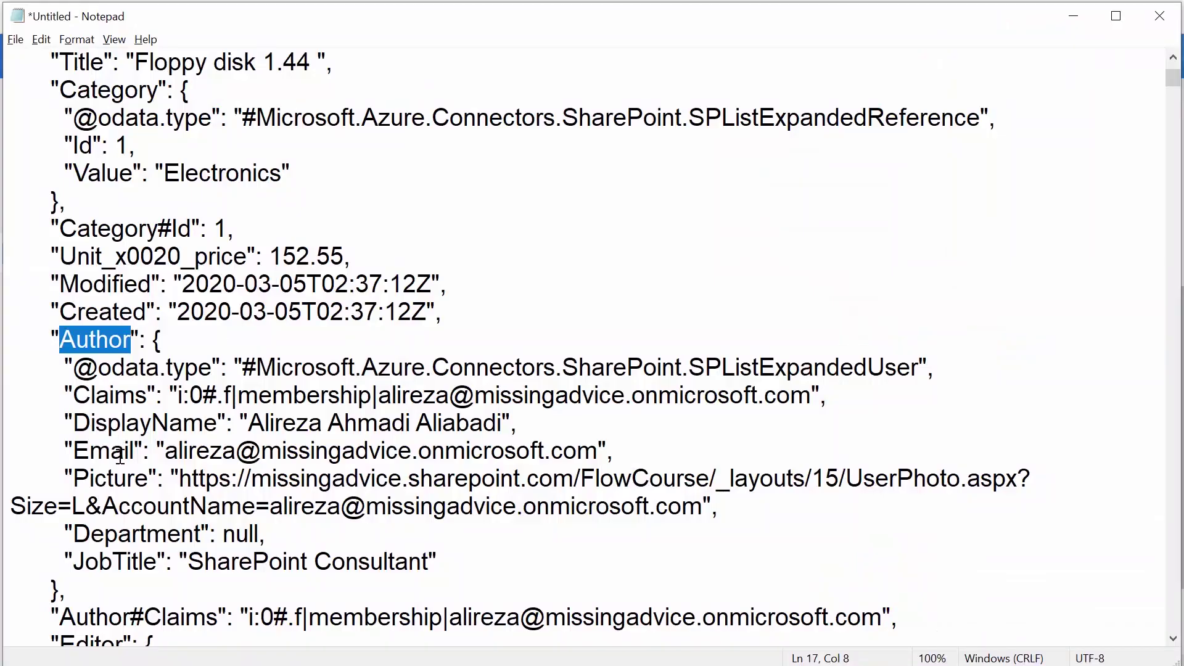
drag(73, 423, 215, 423)
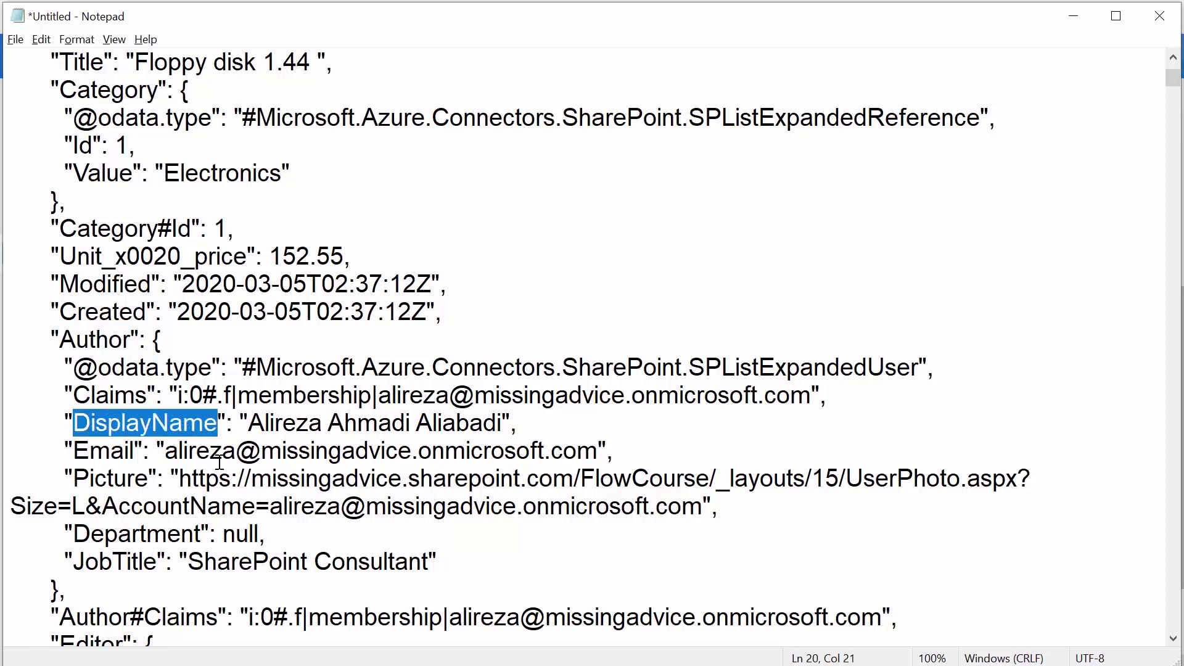
key(alt+Tab)
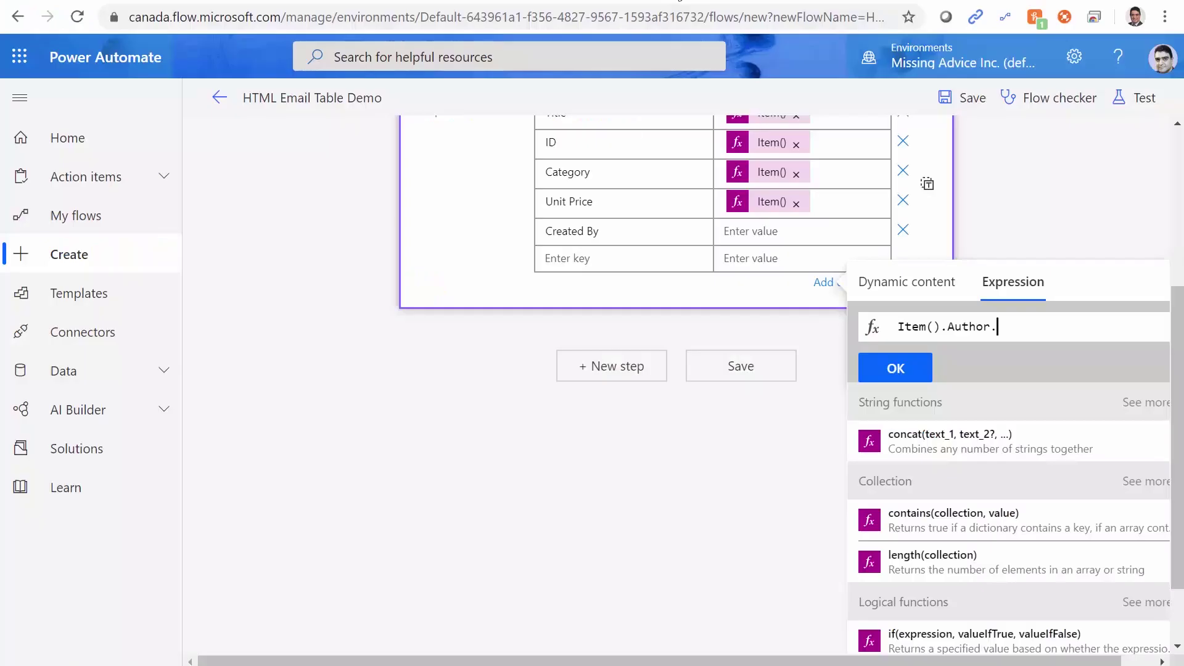
text(DisplayName)
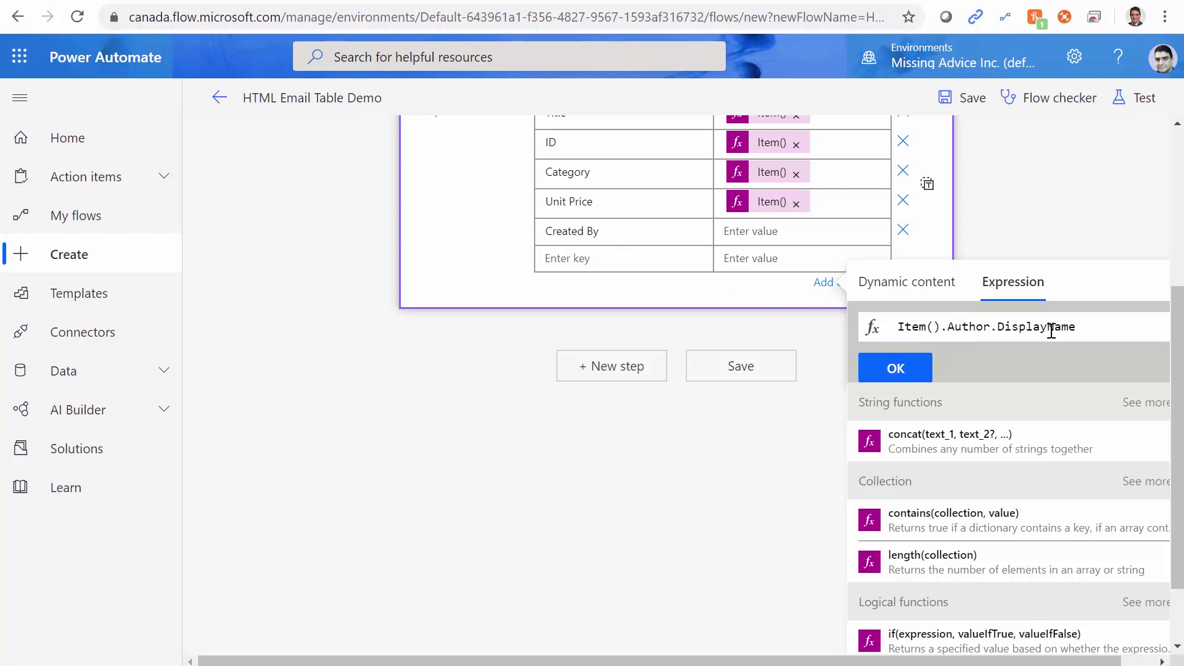
click(906, 369)
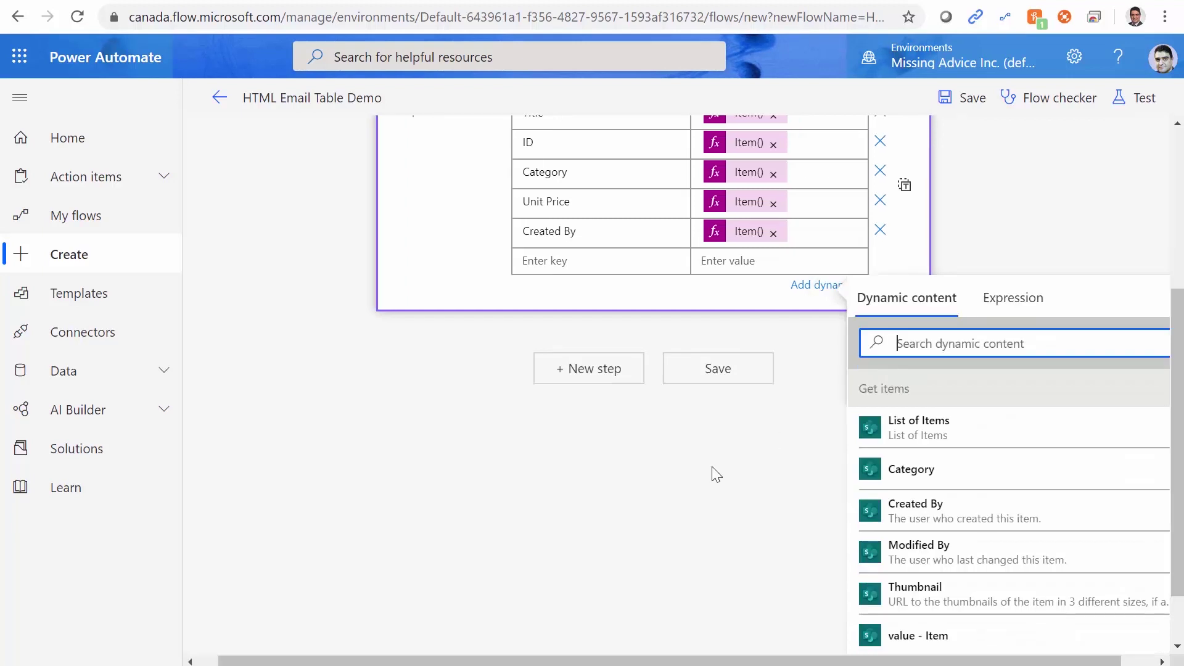
Save and test-run the flow, then open the Select step's run details.
click(709, 375)
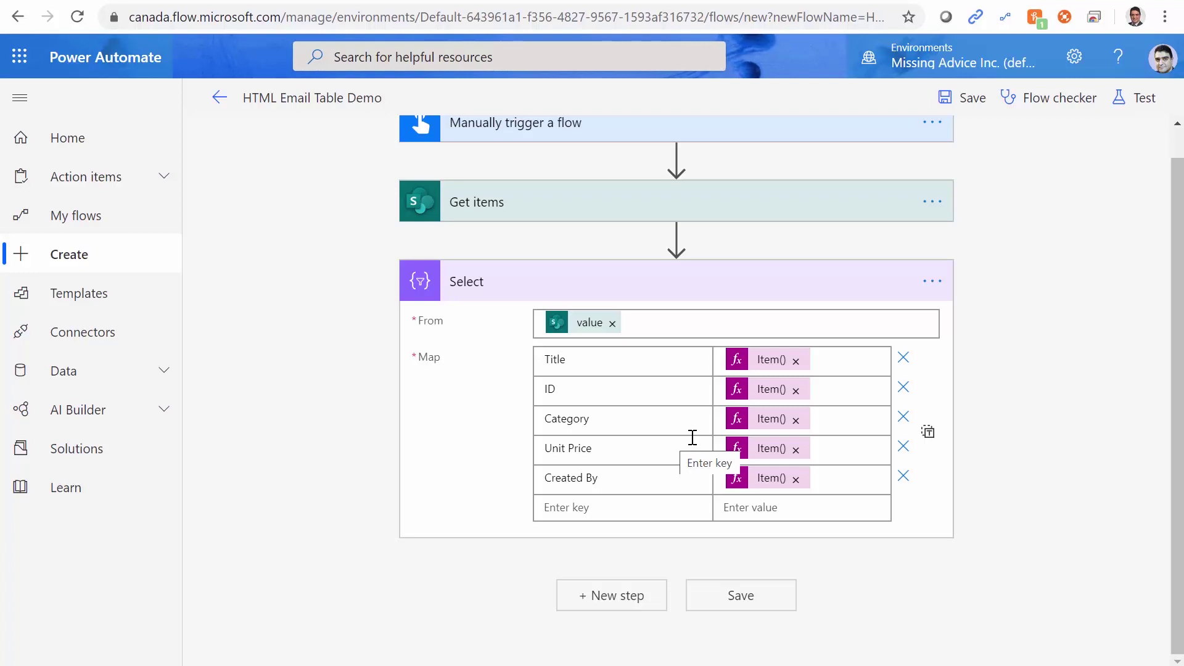
click(1141, 98)
click(960, 222)
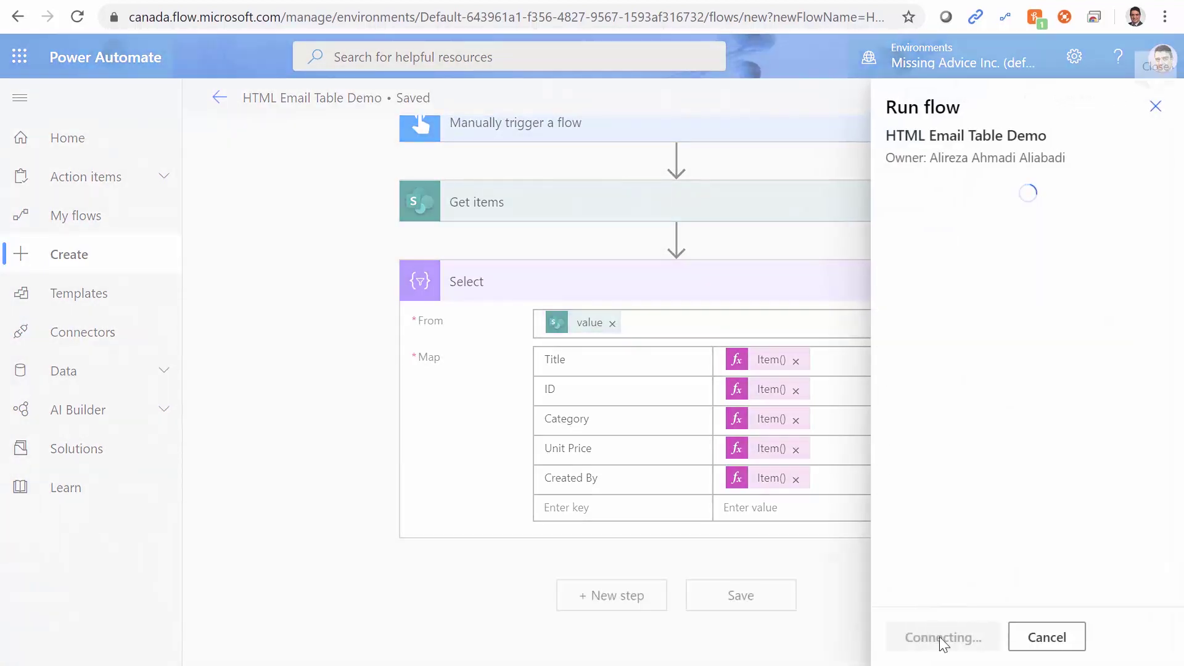
click(931, 640)
click(921, 641)
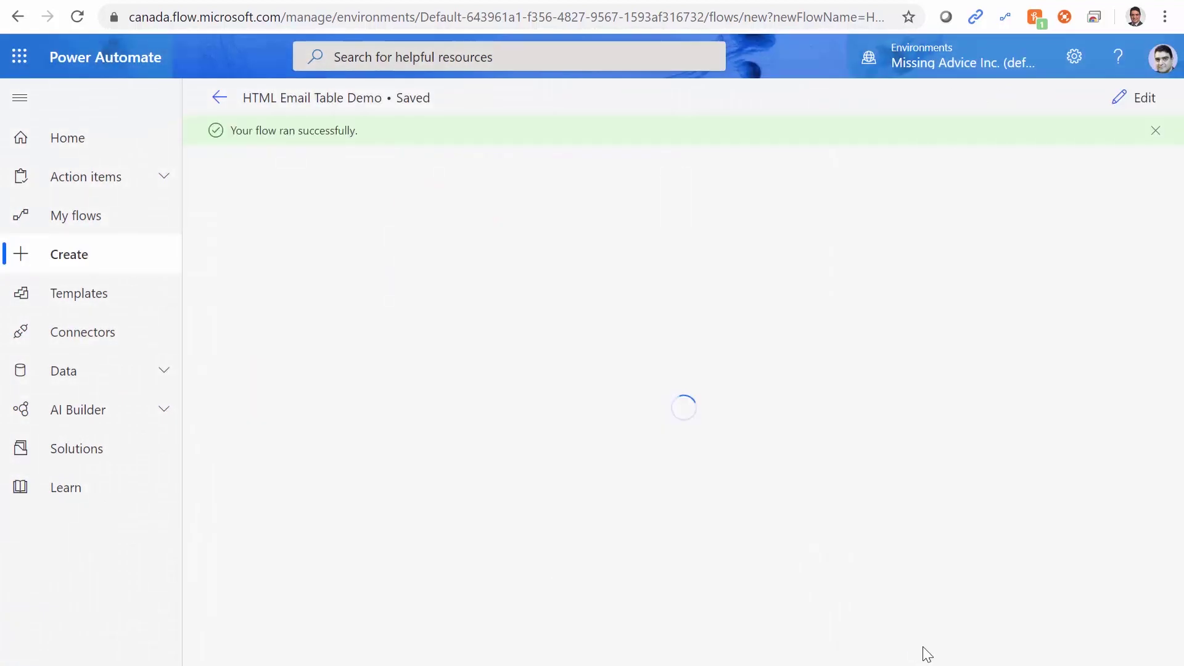
click(582, 363)
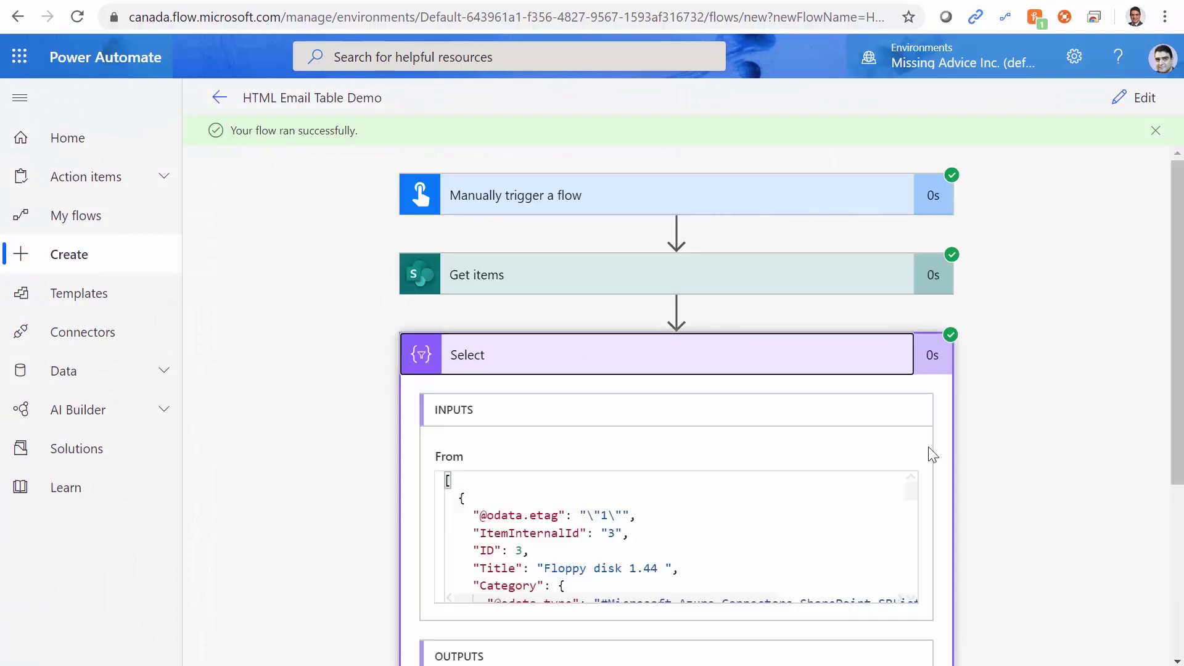
scroll(1086, 498, down, 4)
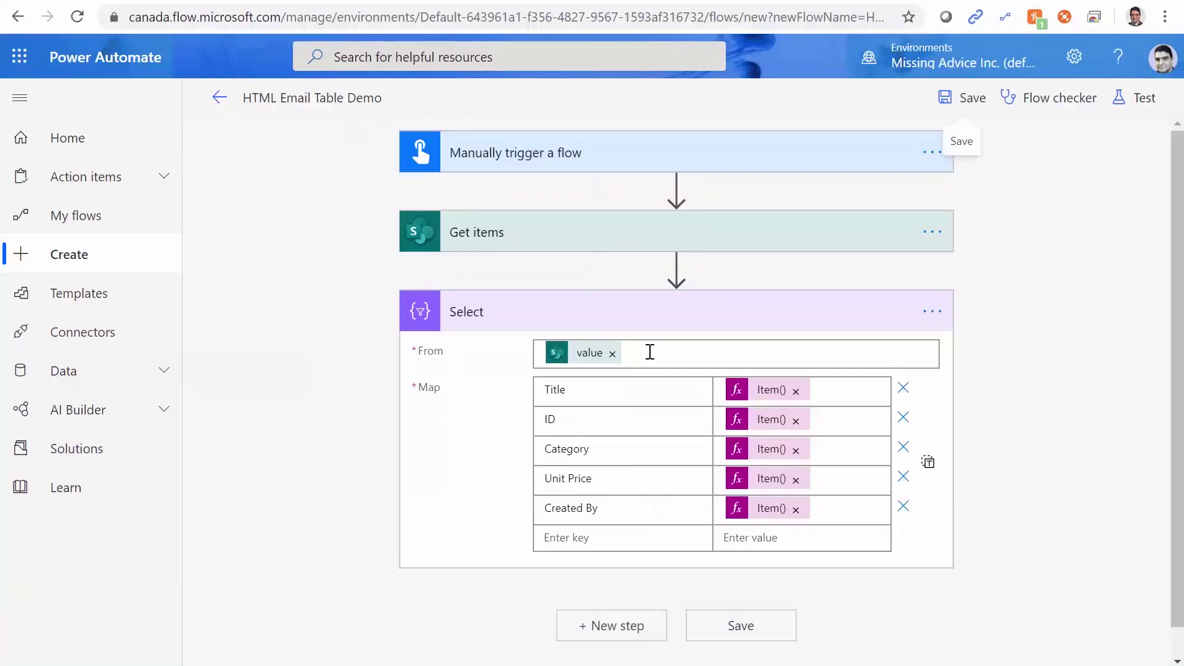
Add a Create HTML table action after Select, with its From field set to Select's Output.
click(580, 625)
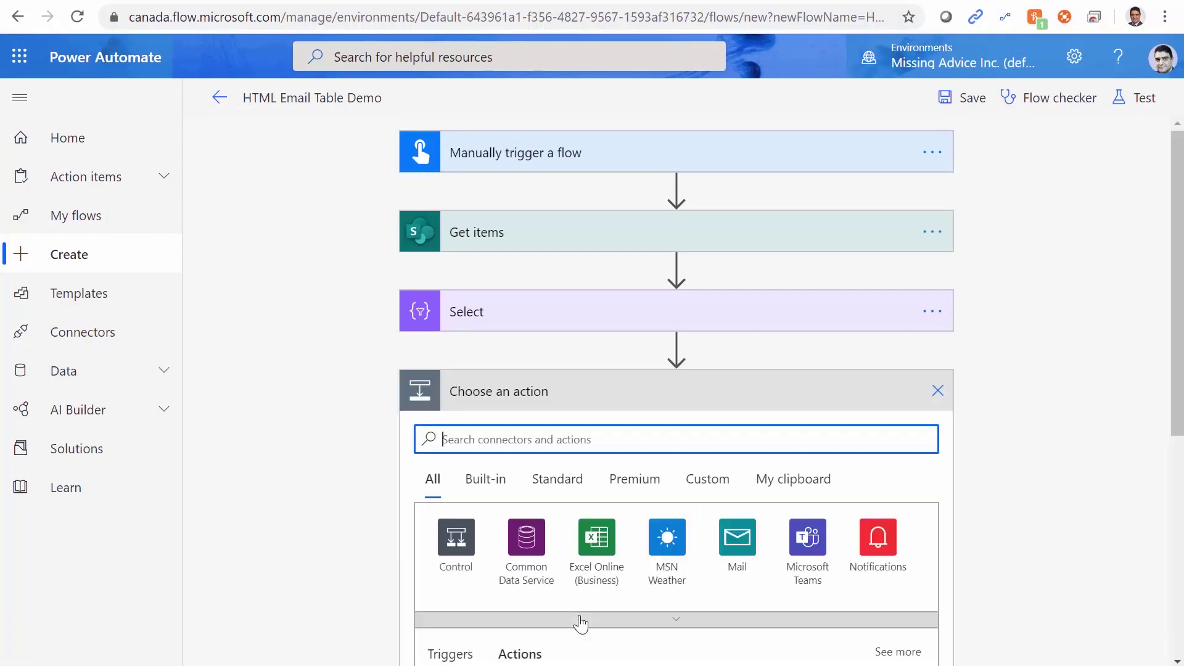
text(Create )
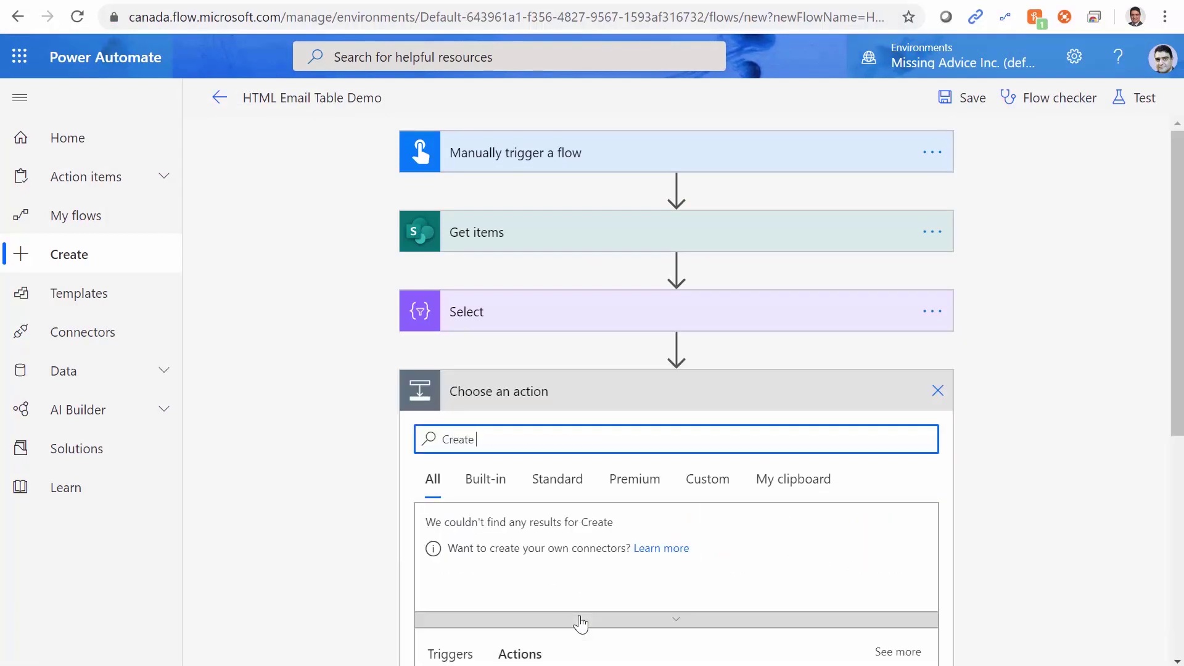
text(HTML Table)
scroll(1026, 586, down, 6)
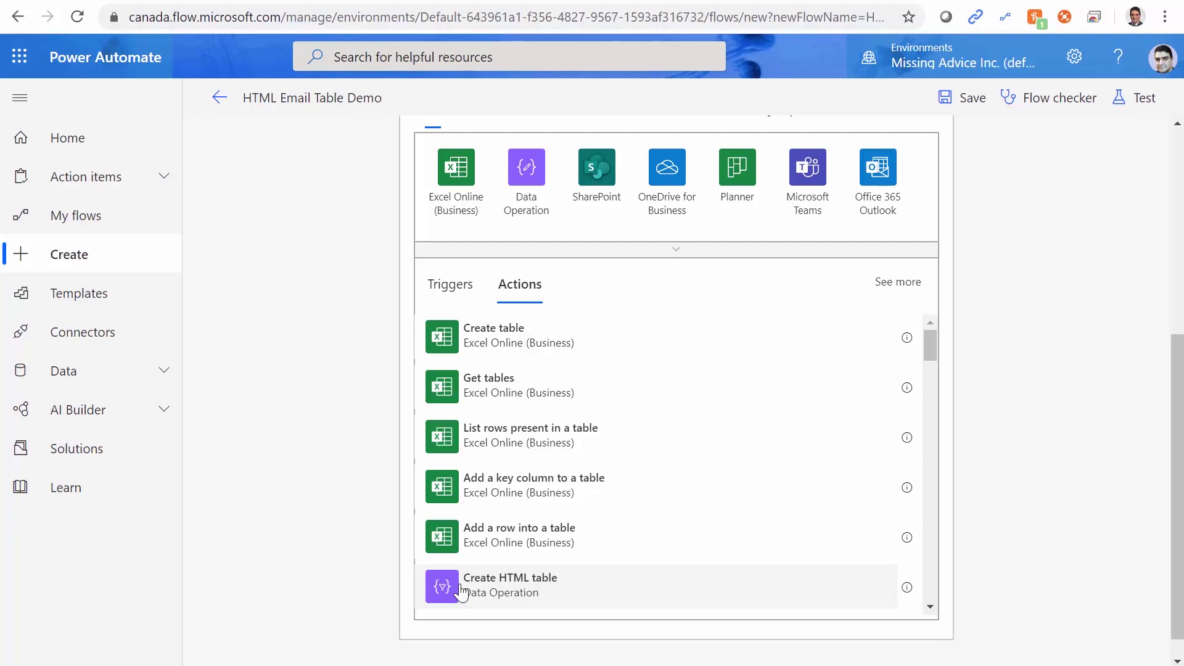
click(462, 591)
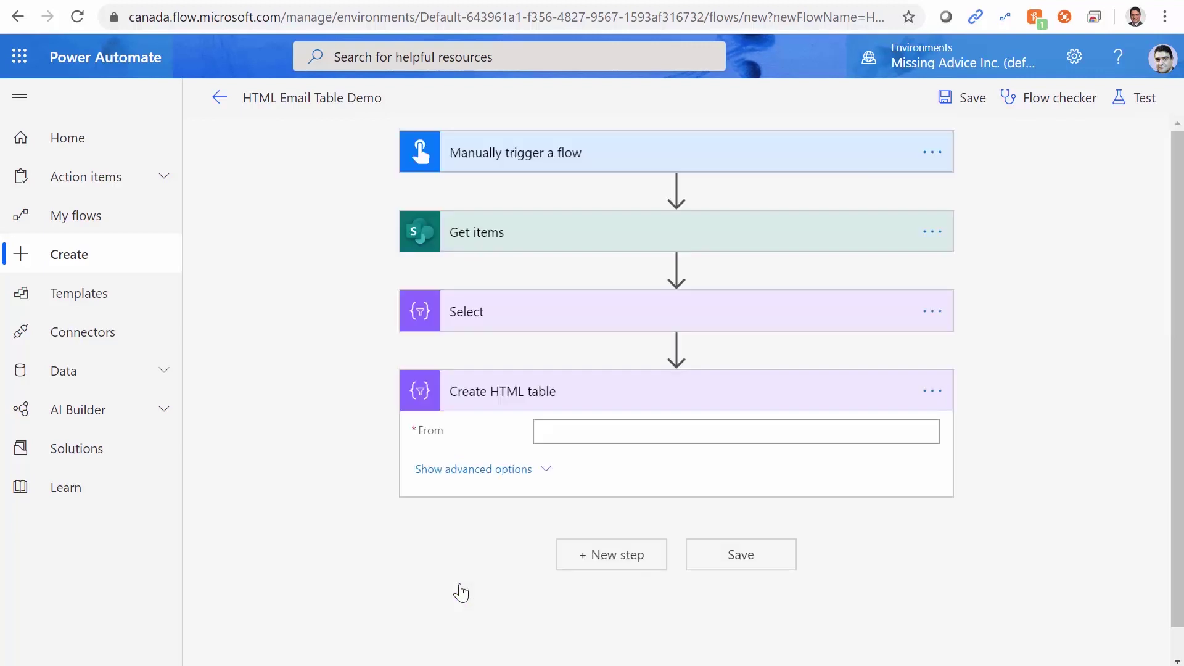
click(582, 426)
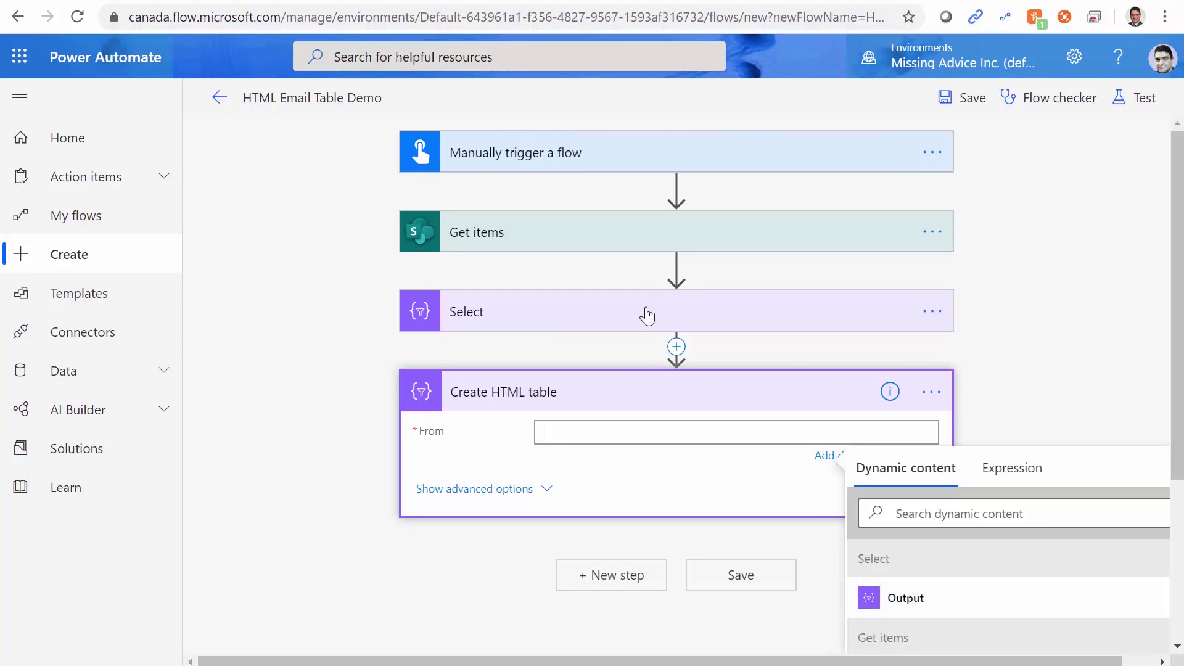
scroll(991, 462, down, 3)
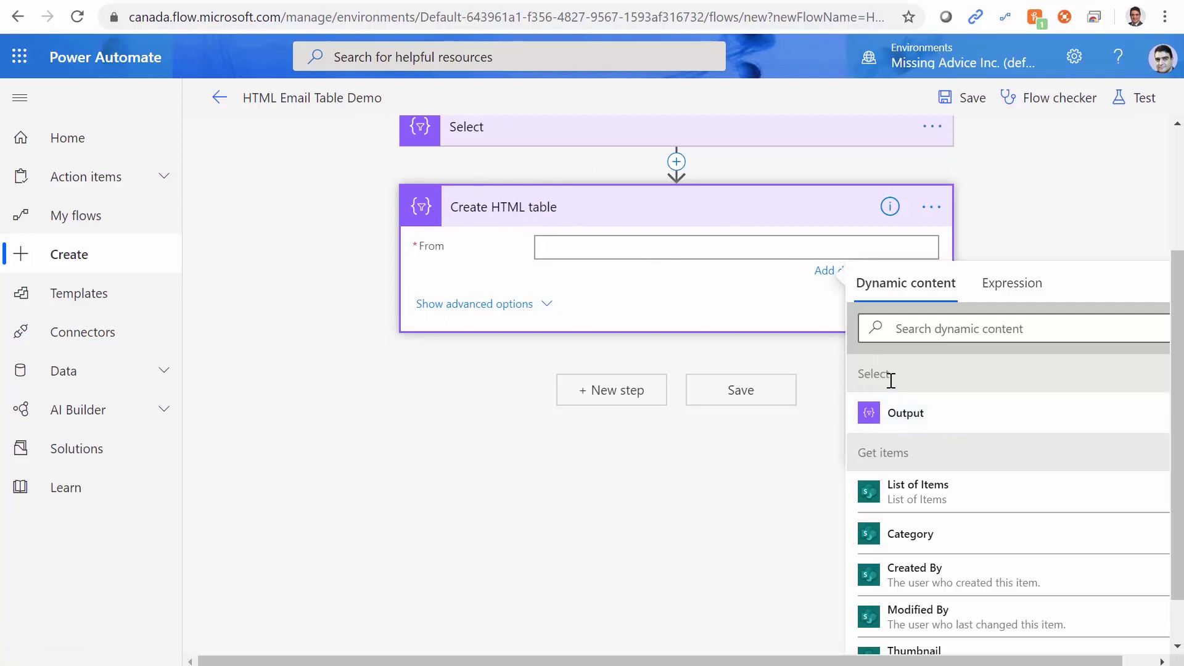
click(908, 414)
Save the flow and run a manually triggered test that completes successfully.
click(715, 529)
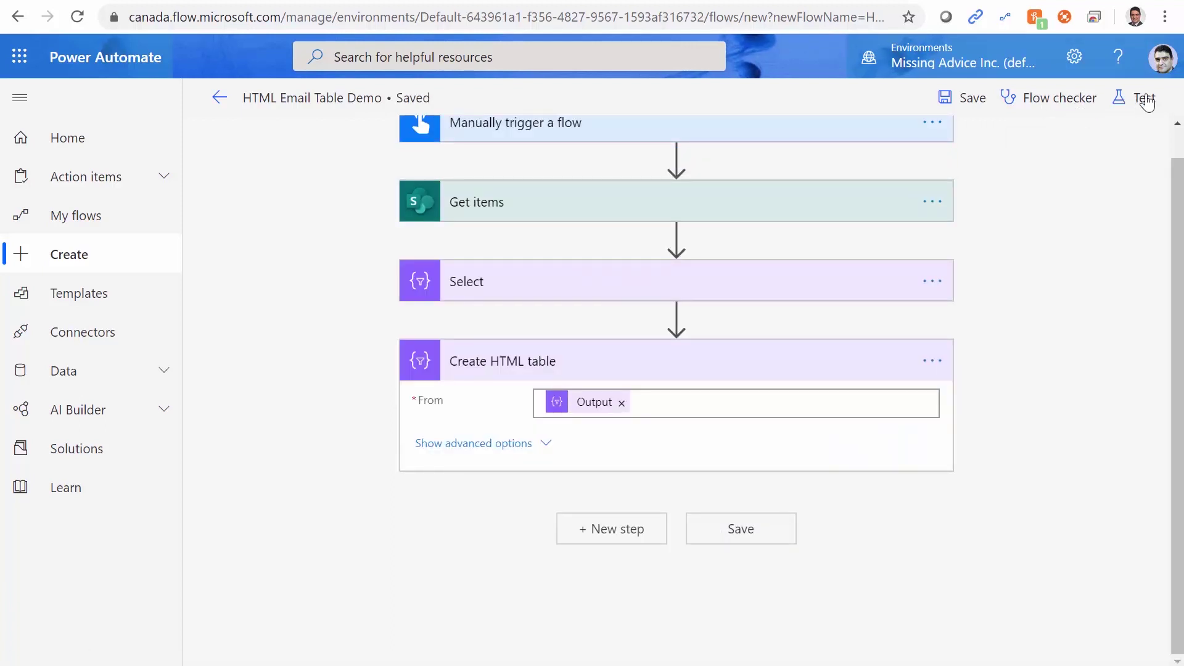
click(1143, 98)
click(939, 229)
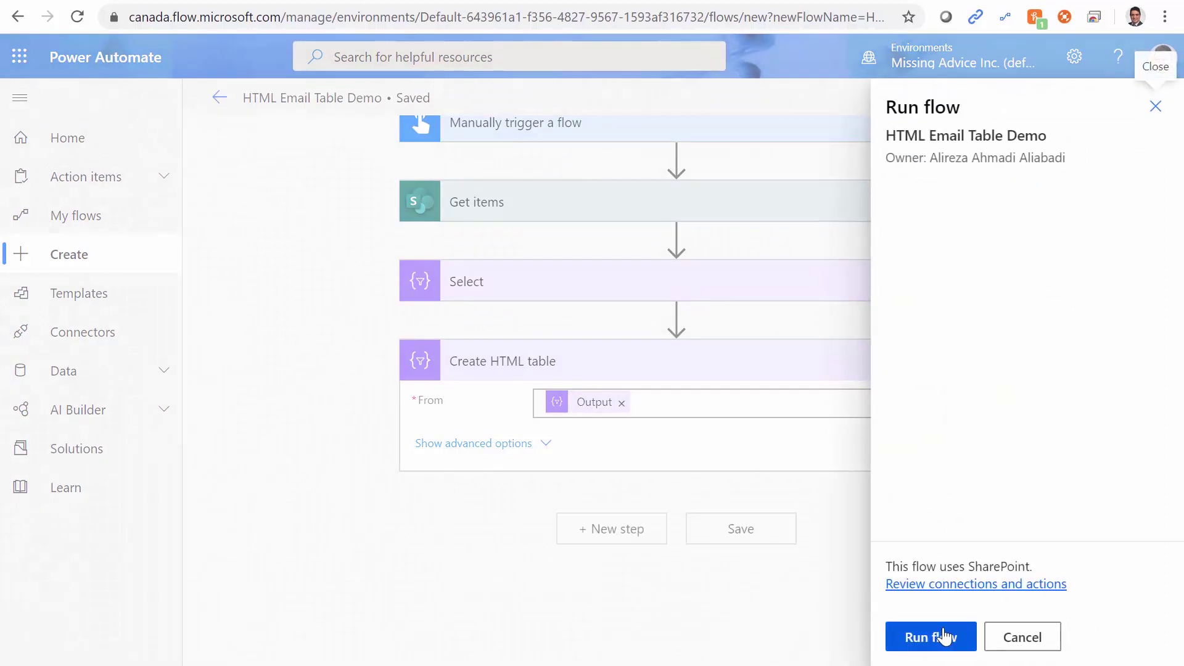
click(942, 637)
click(923, 638)
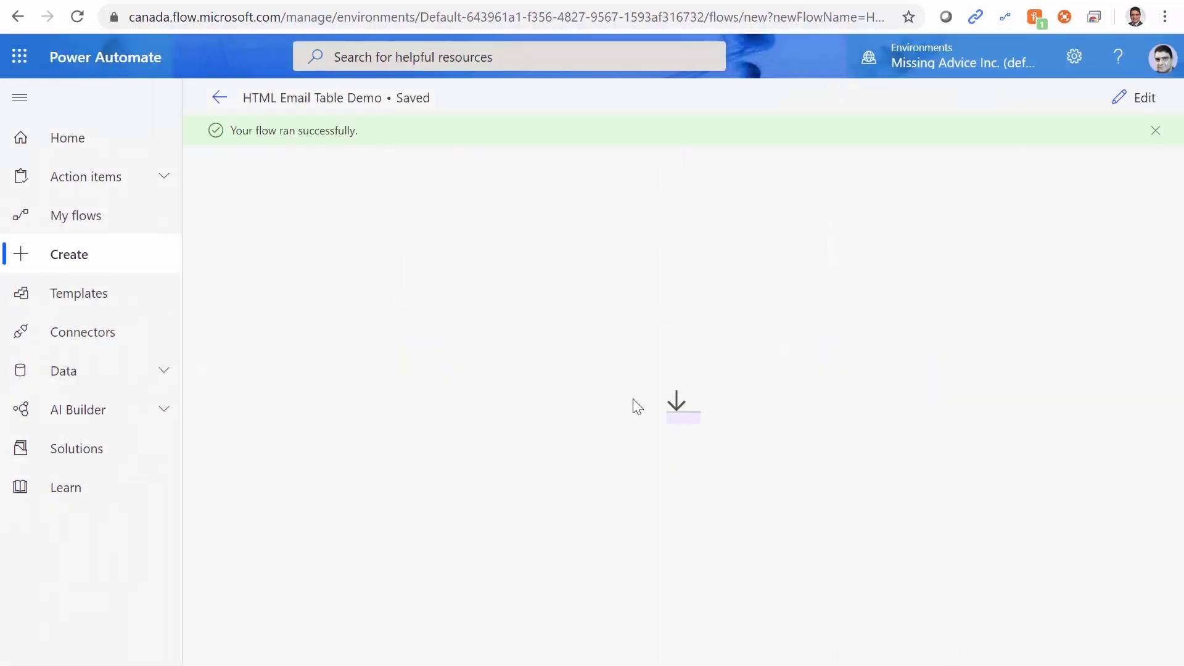
Inspect the Create HTML table run details, checking the Title to Unit Price fields in its input.
click(573, 439)
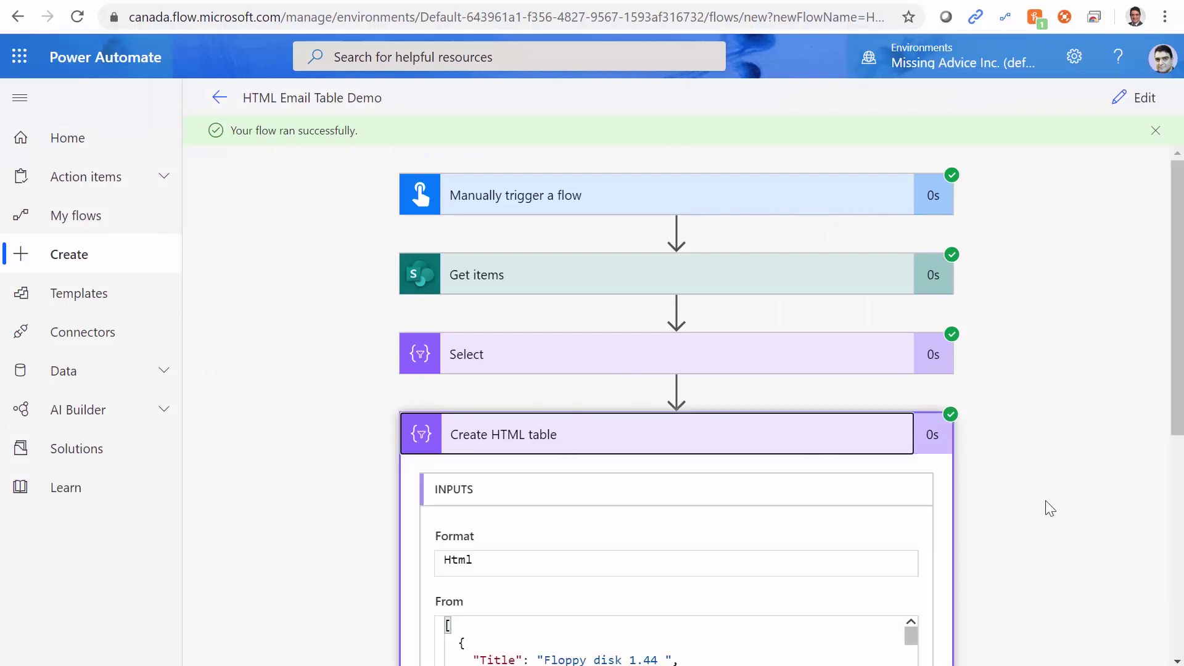
scroll(1046, 501, down, 5)
drag(467, 290, 543, 343)
scroll(610, 538, down, 3)
scroll(610, 538, up, 3)
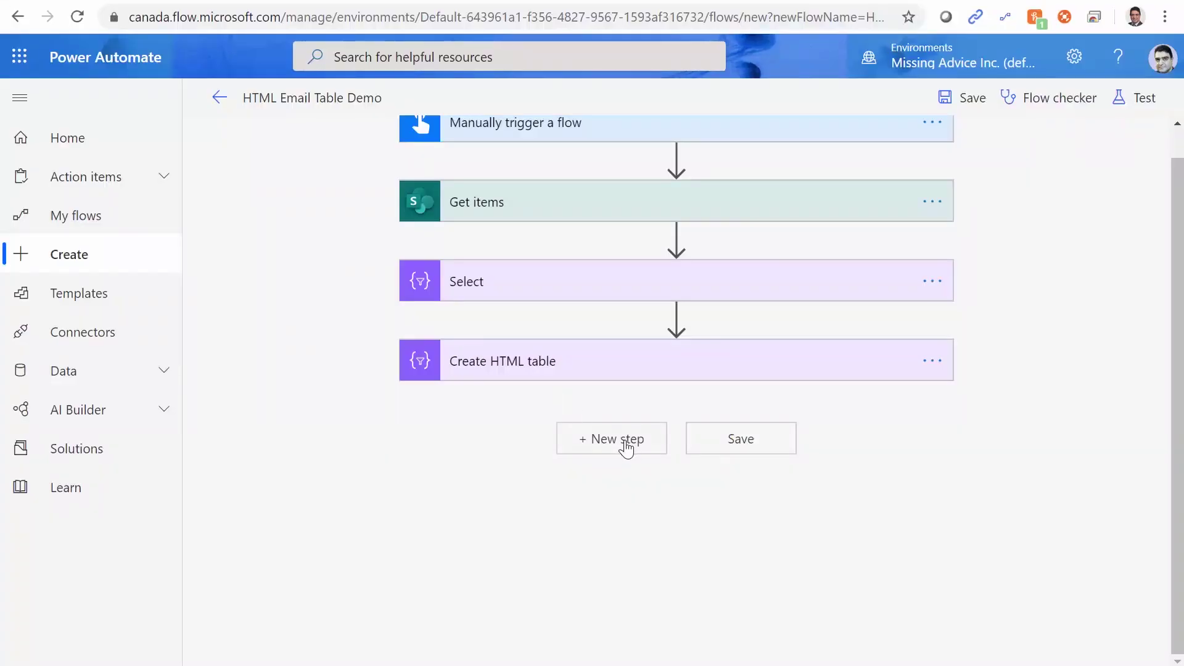
Add an Outlook Send an email (V2) action after Create HTML table.
click(632, 444)
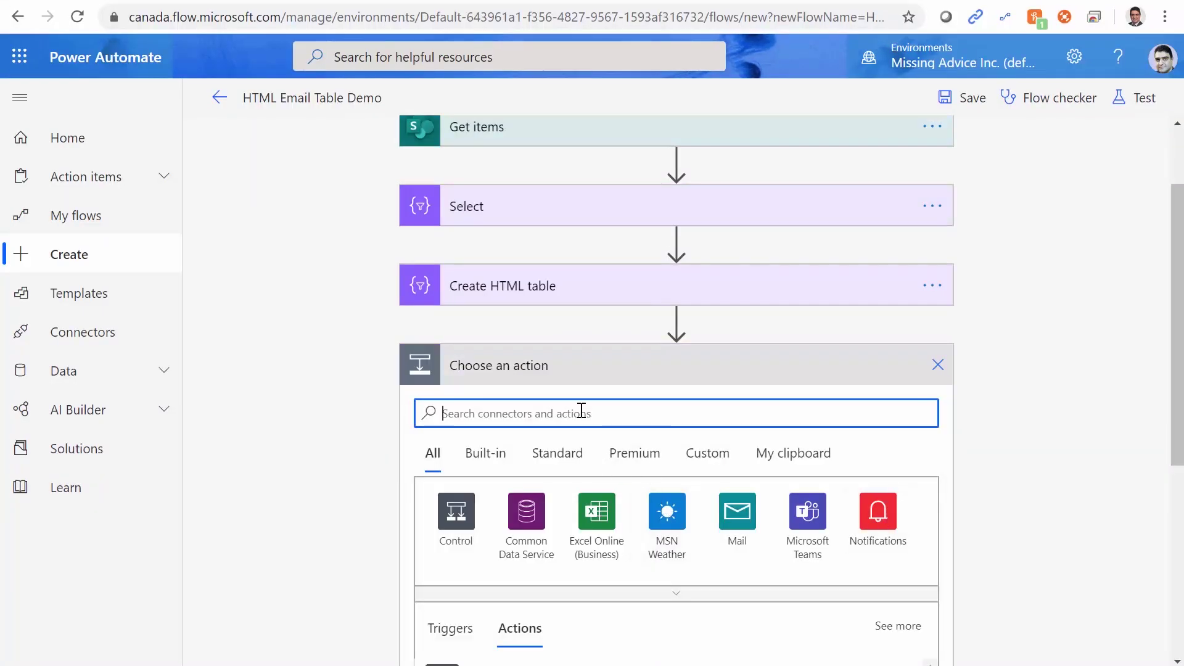
text(Send email)
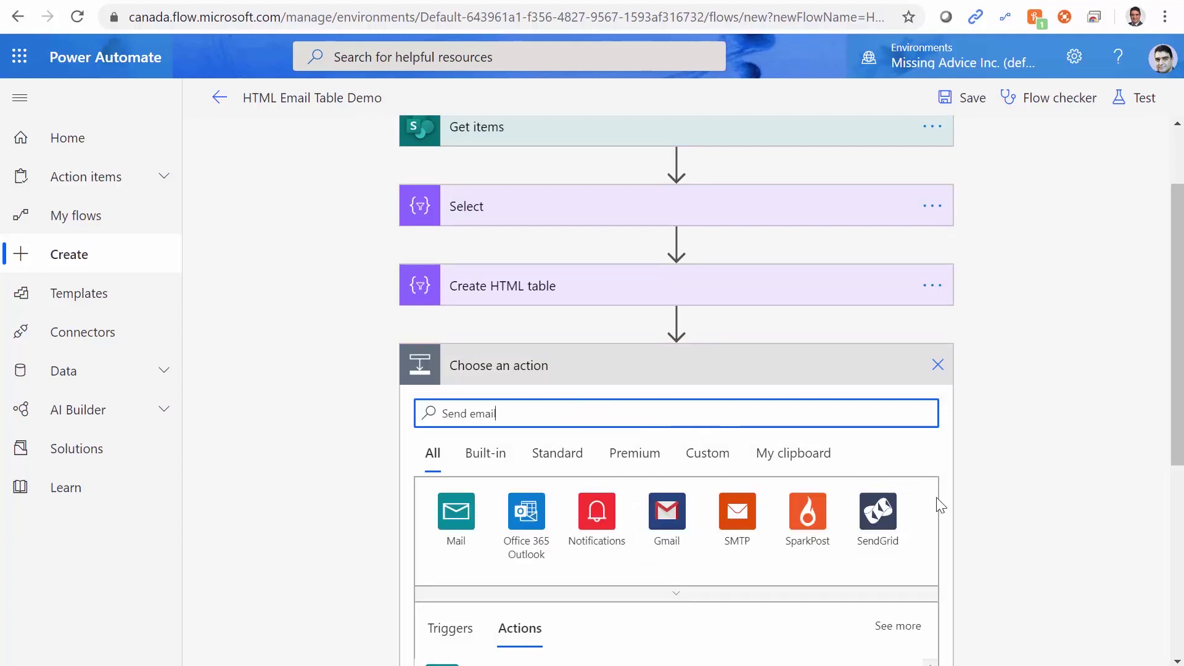
scroll(937, 501, down, 5)
click(495, 503)
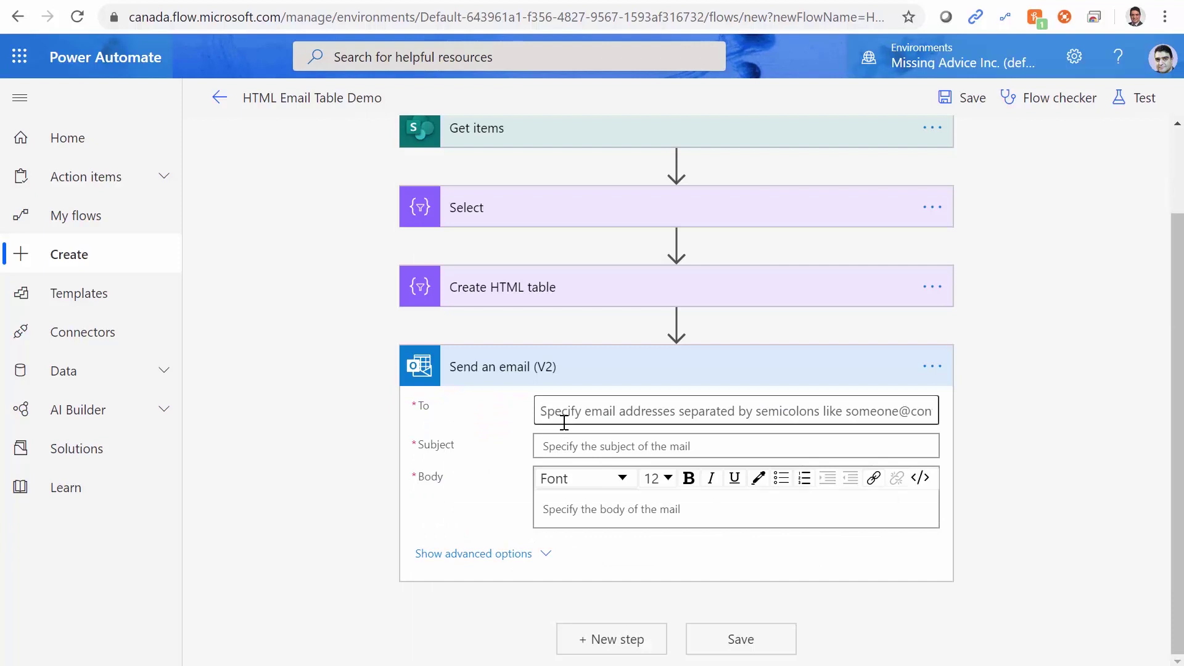
Choose the suggested person as recipient and set the subject to 'List of ptoducts (Prd01)'.
click(561, 410)
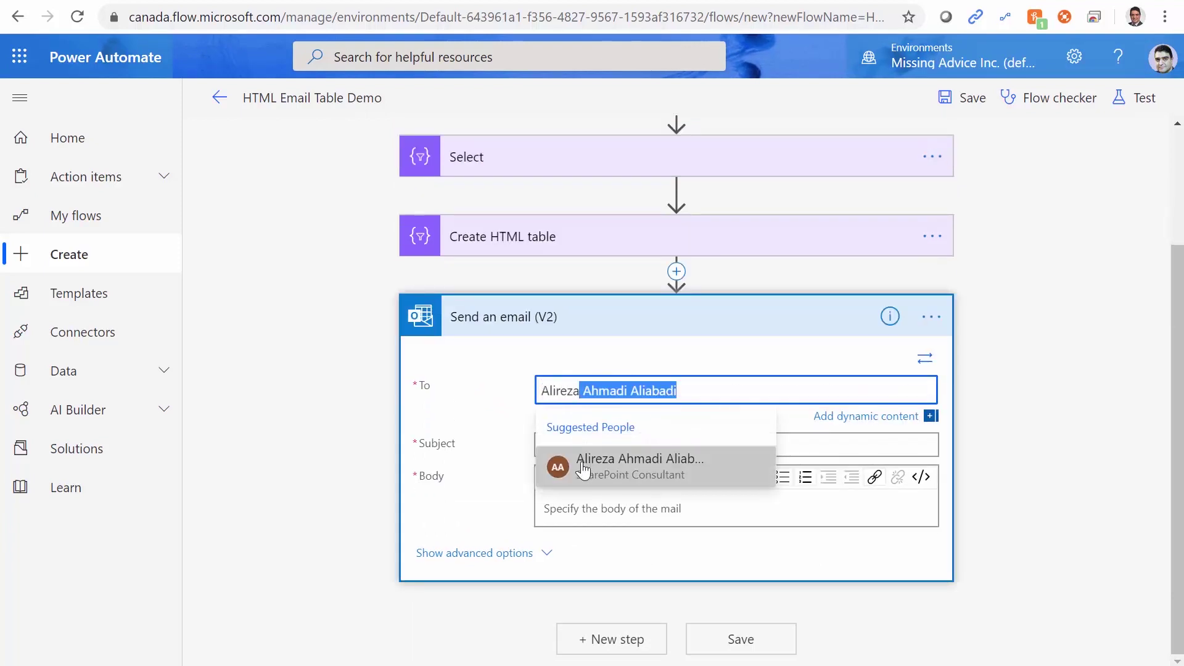
click(586, 468)
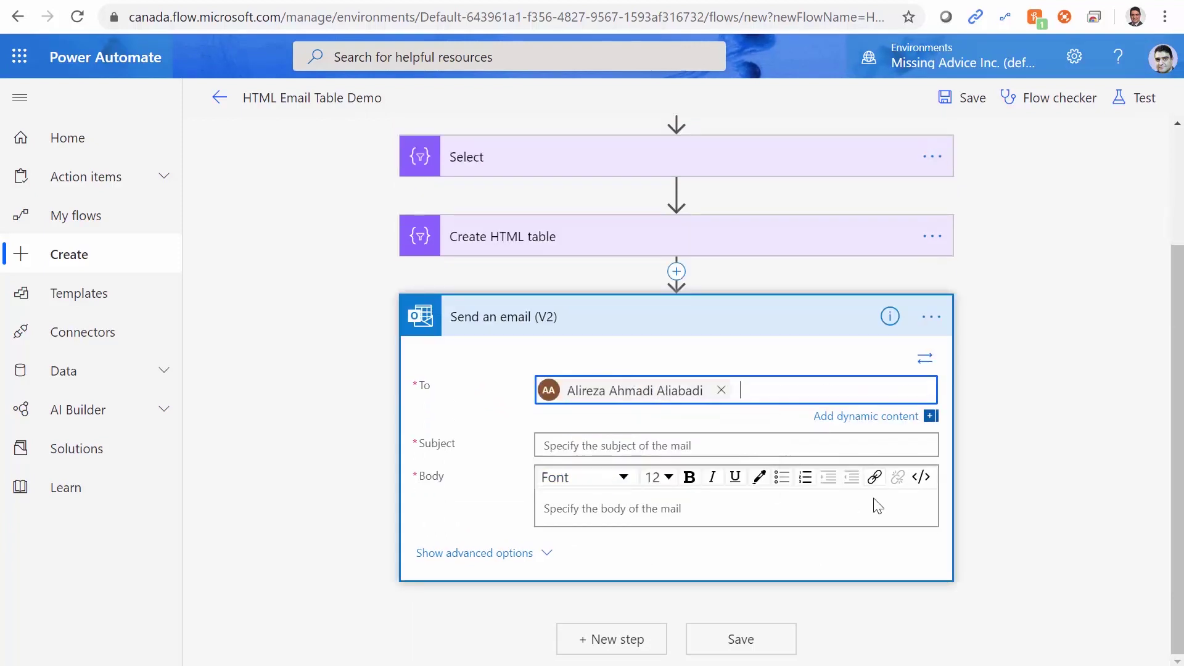
click(715, 447)
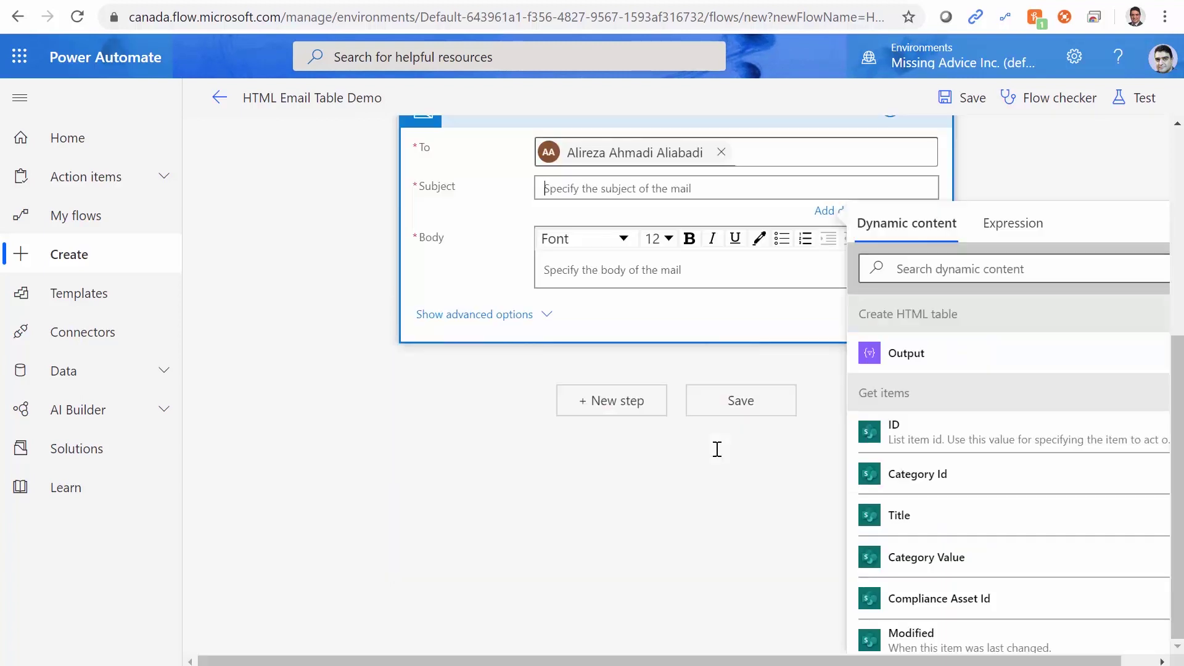
text(List)
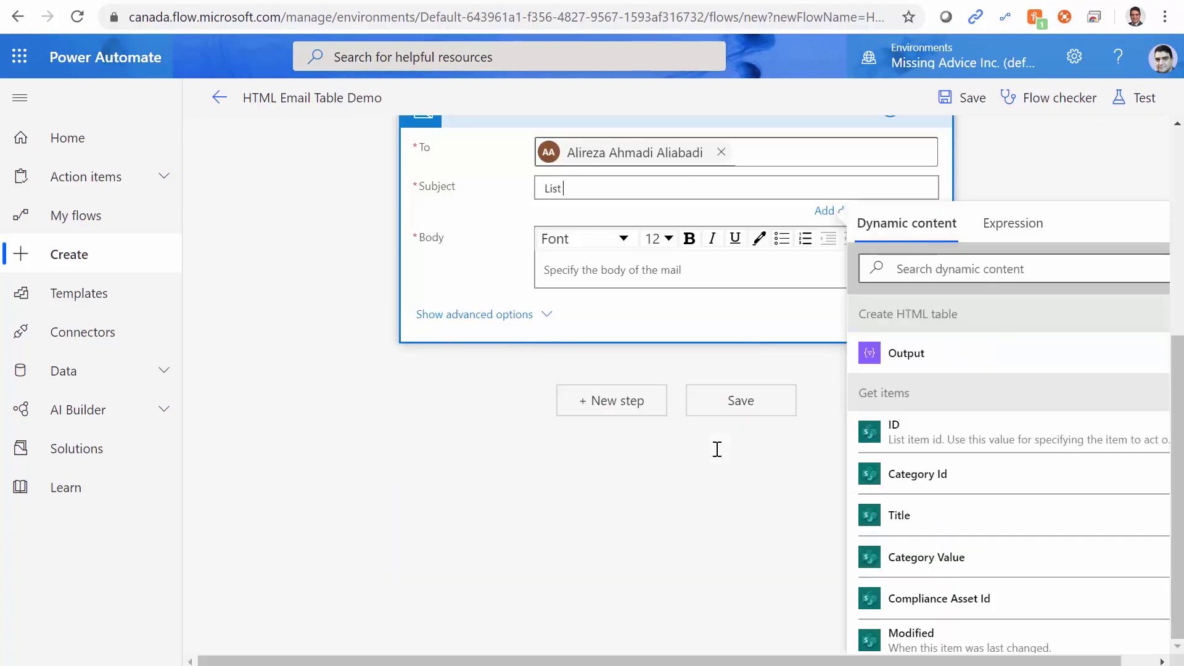
text( of ptoducts (Prd01)
Write the body 'Hello,' / 'This is the product list you asked for.', insert the table Output, and save.
click(586, 271)
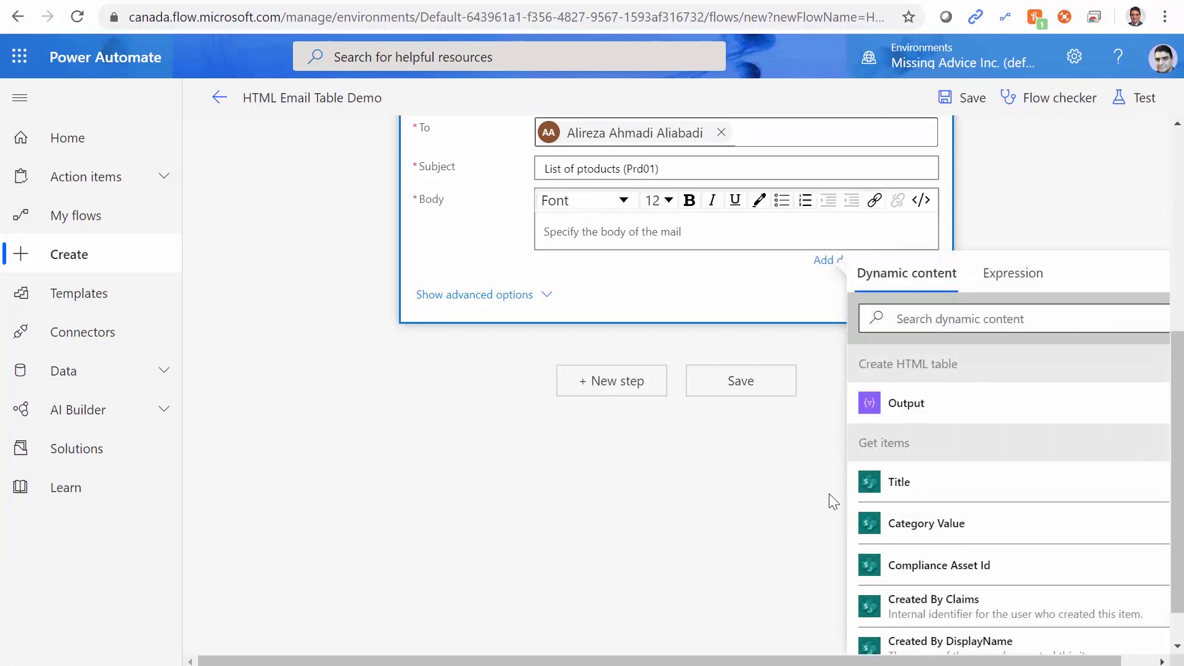
text(Hello)
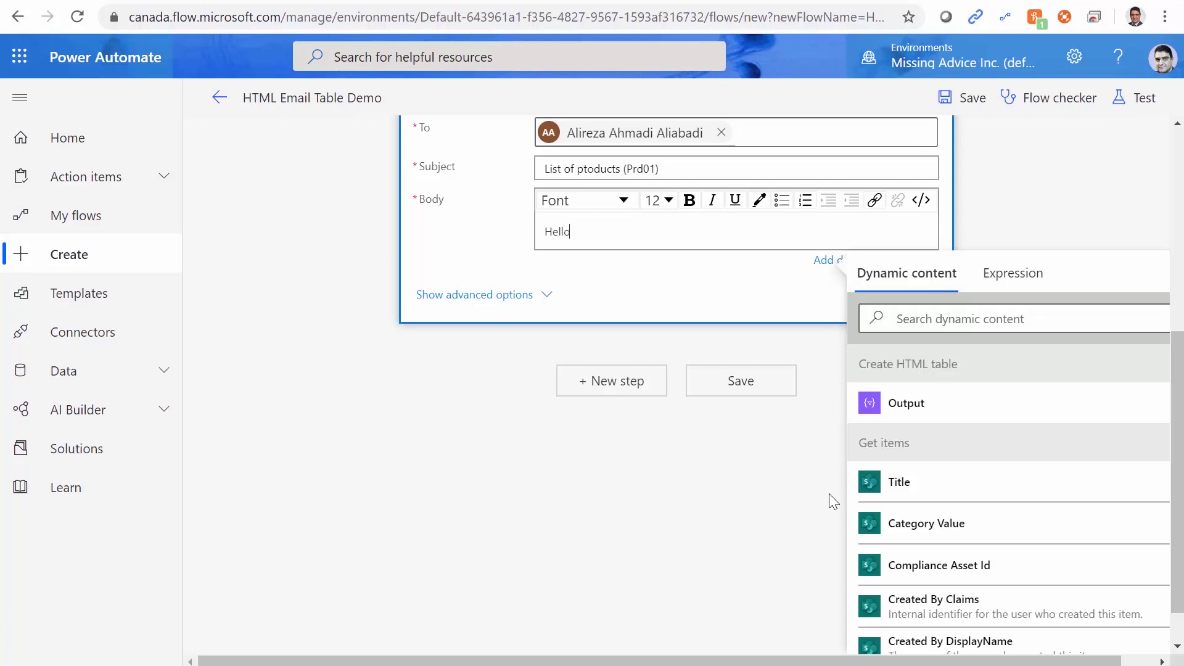
text(, W)
key(BackSpace)
key(Return)
text(This is )
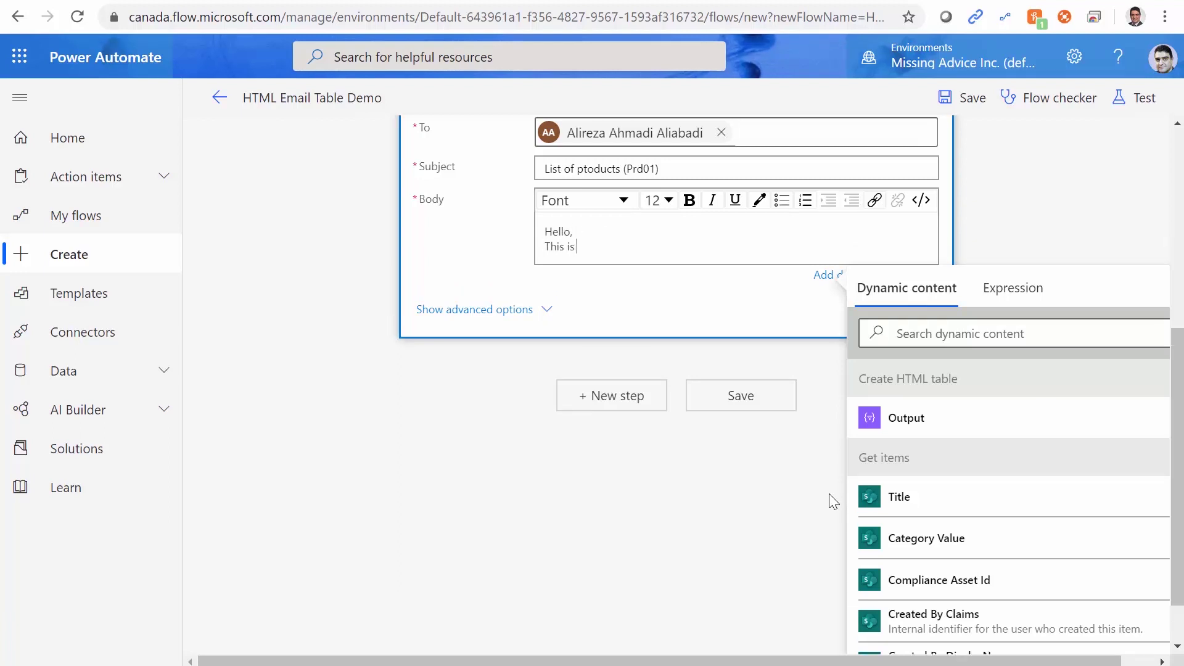
text(the product list you asked )
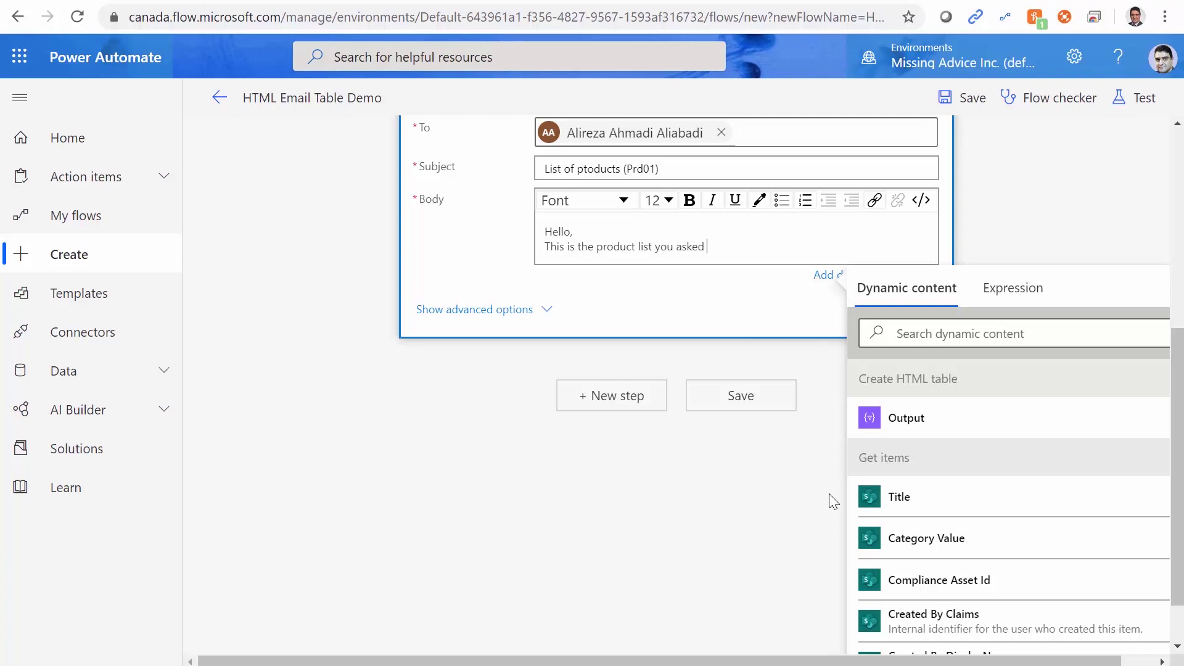
text(for.)
key(Return)
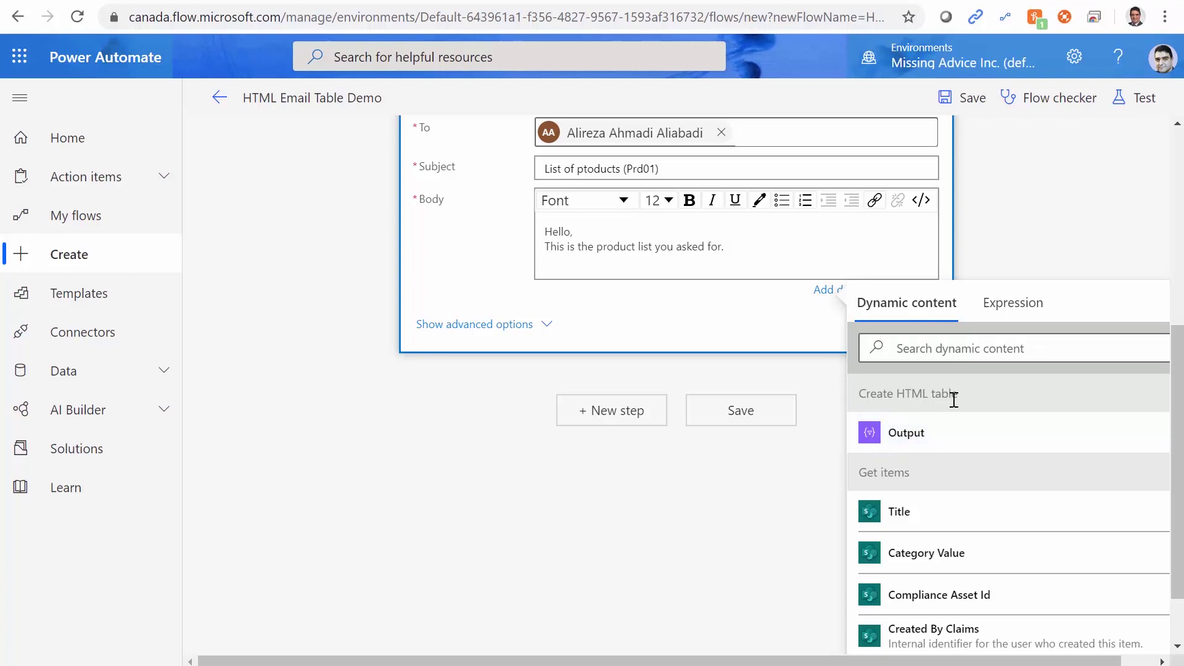
click(906, 433)
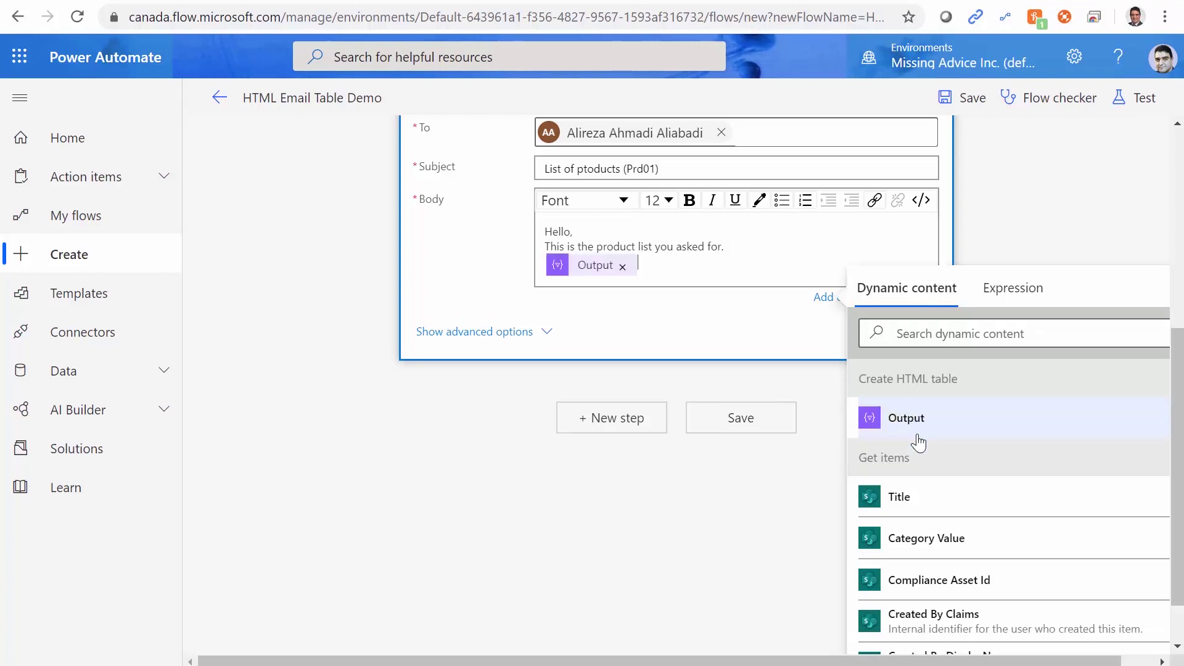
click(740, 419)
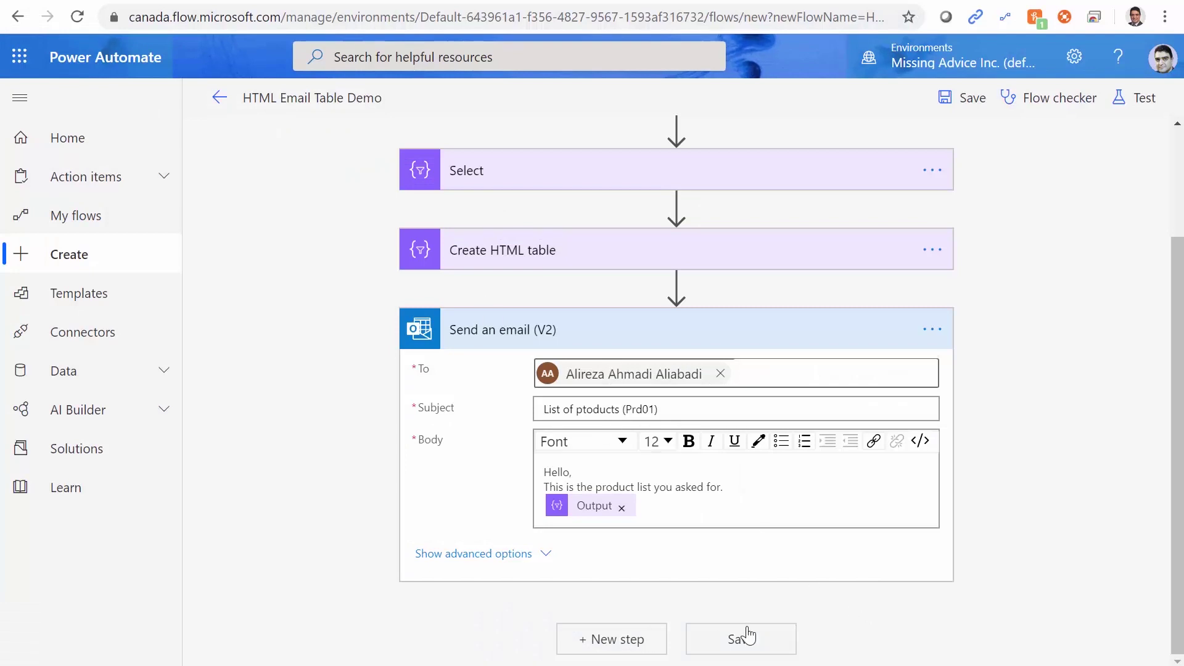
Save the five-step flow and run a manually triggered test through to a successful result.
click(748, 636)
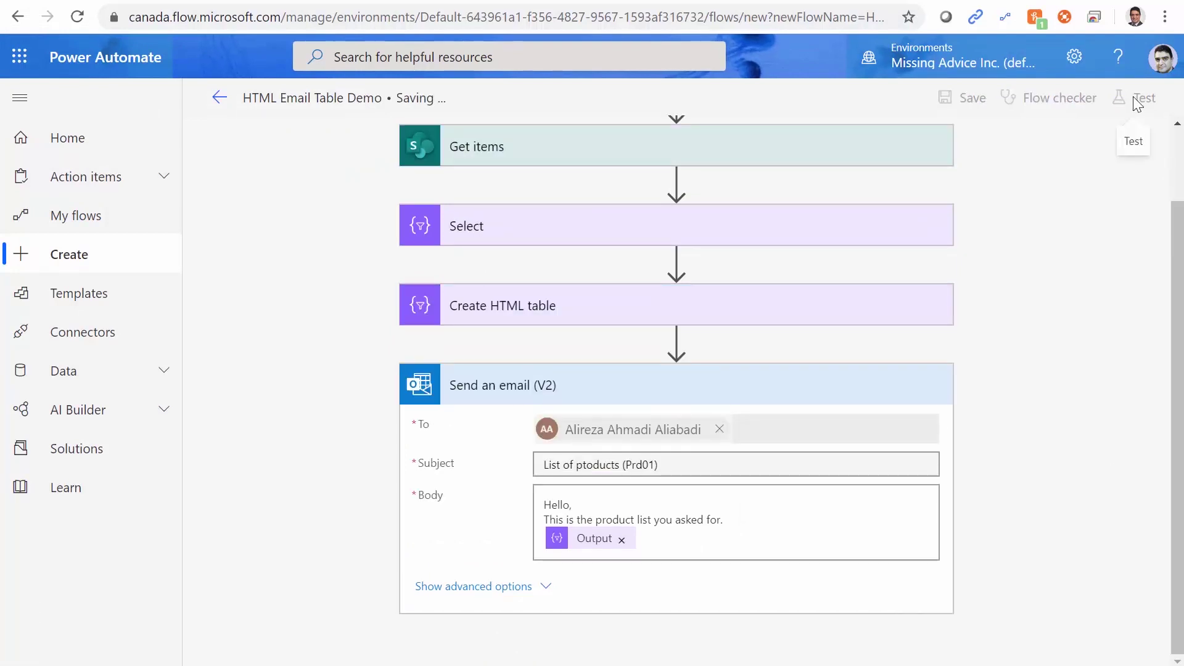
click(1135, 98)
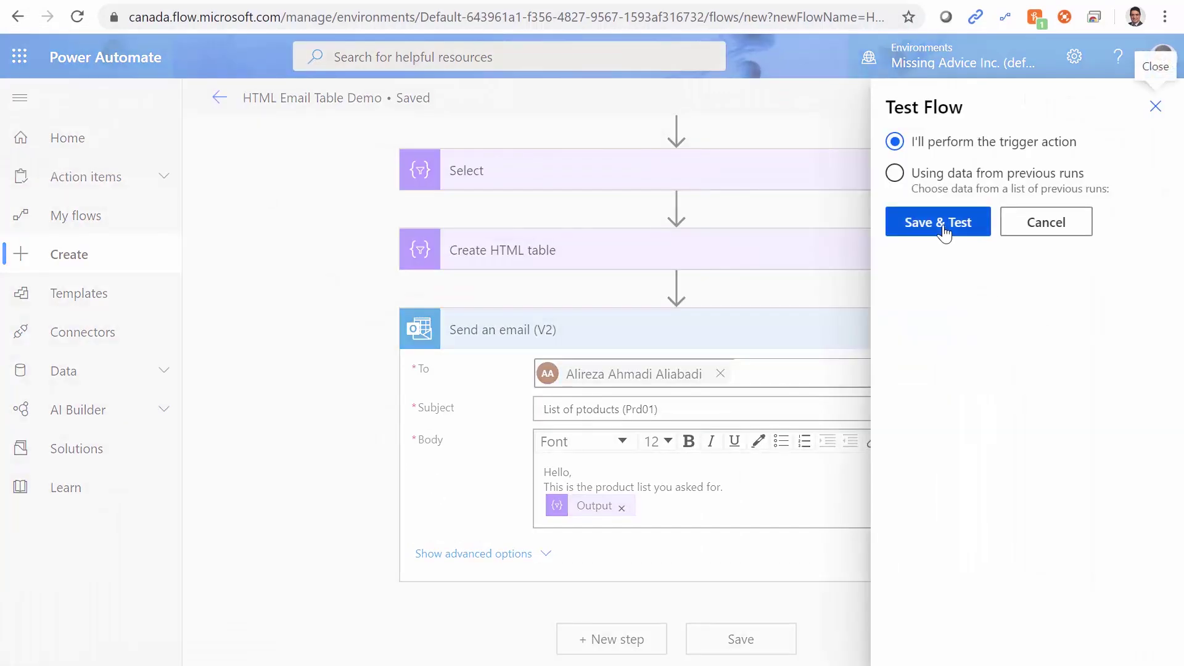
click(942, 227)
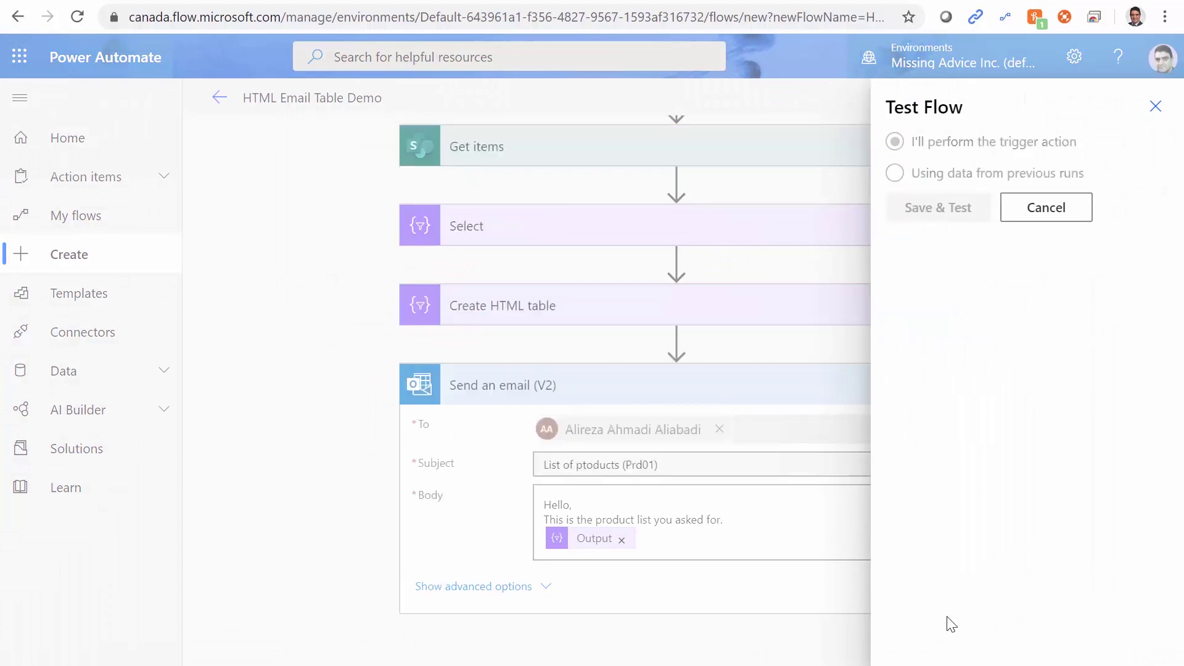
click(931, 638)
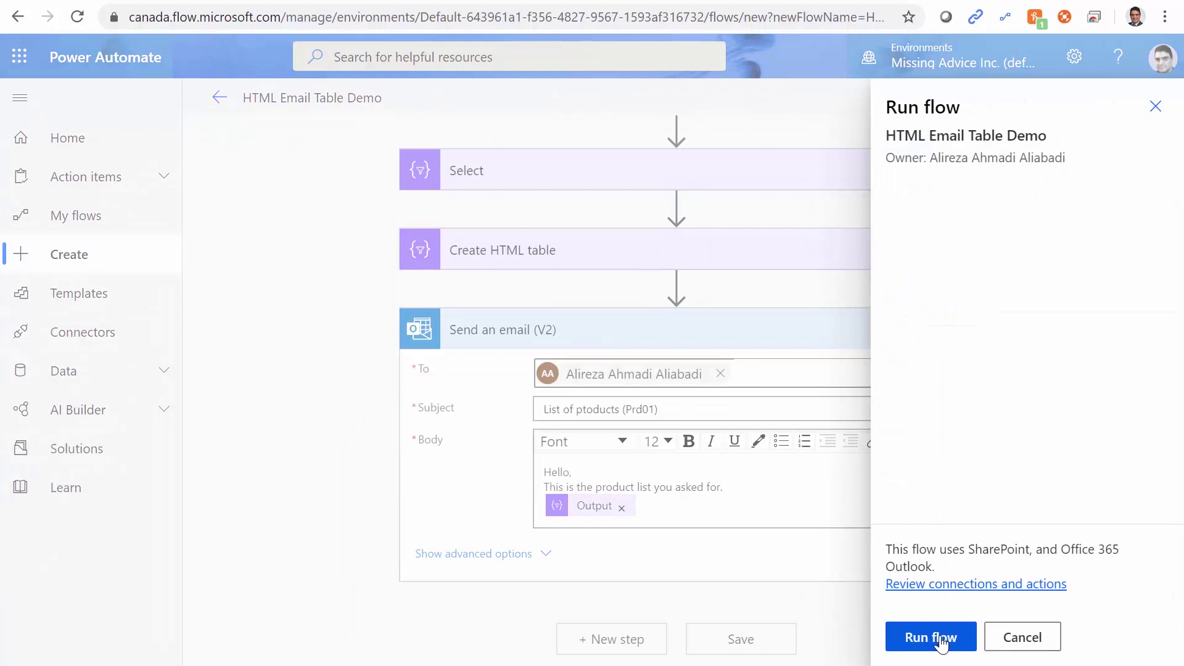
click(942, 641)
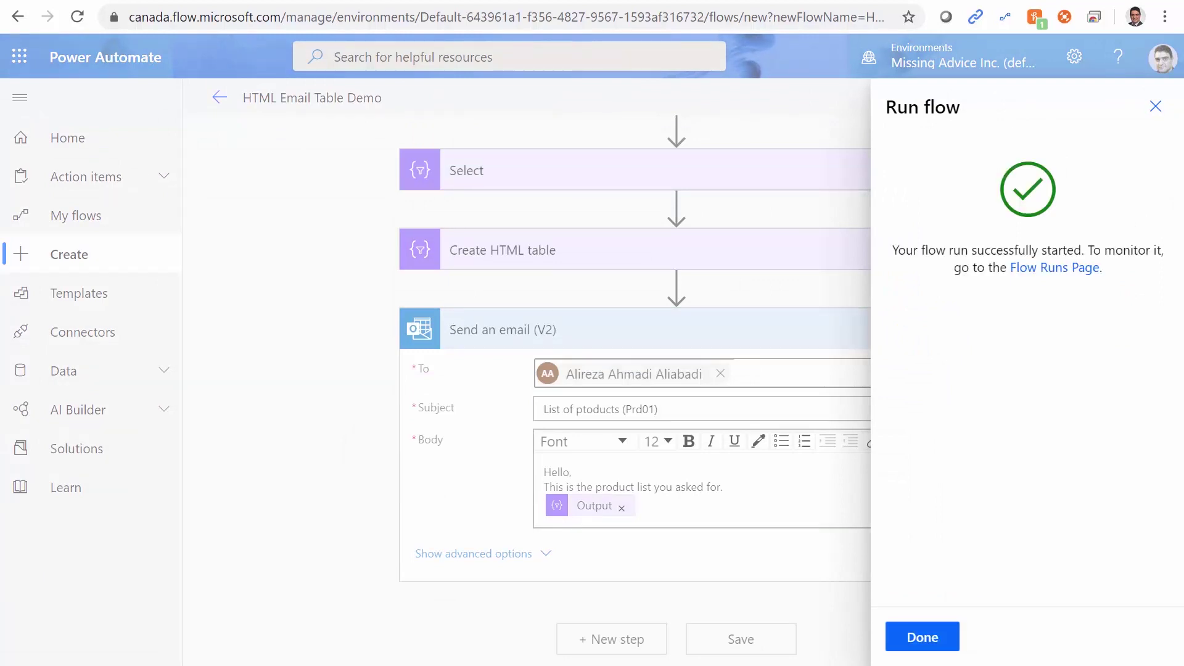
click(926, 638)
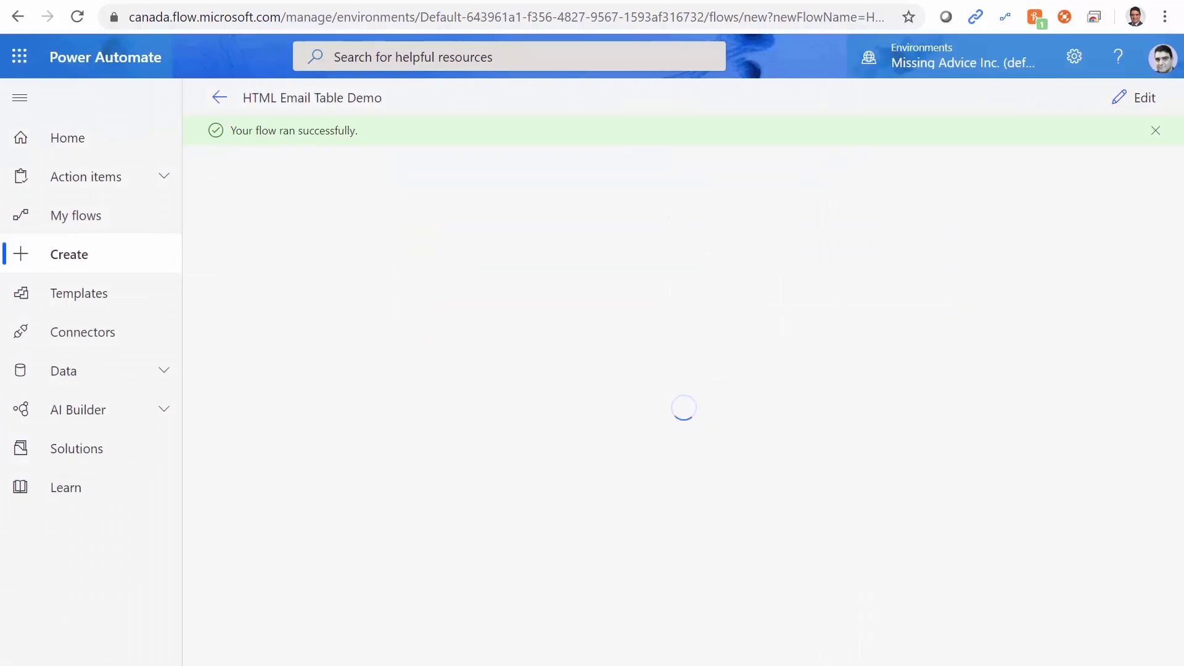